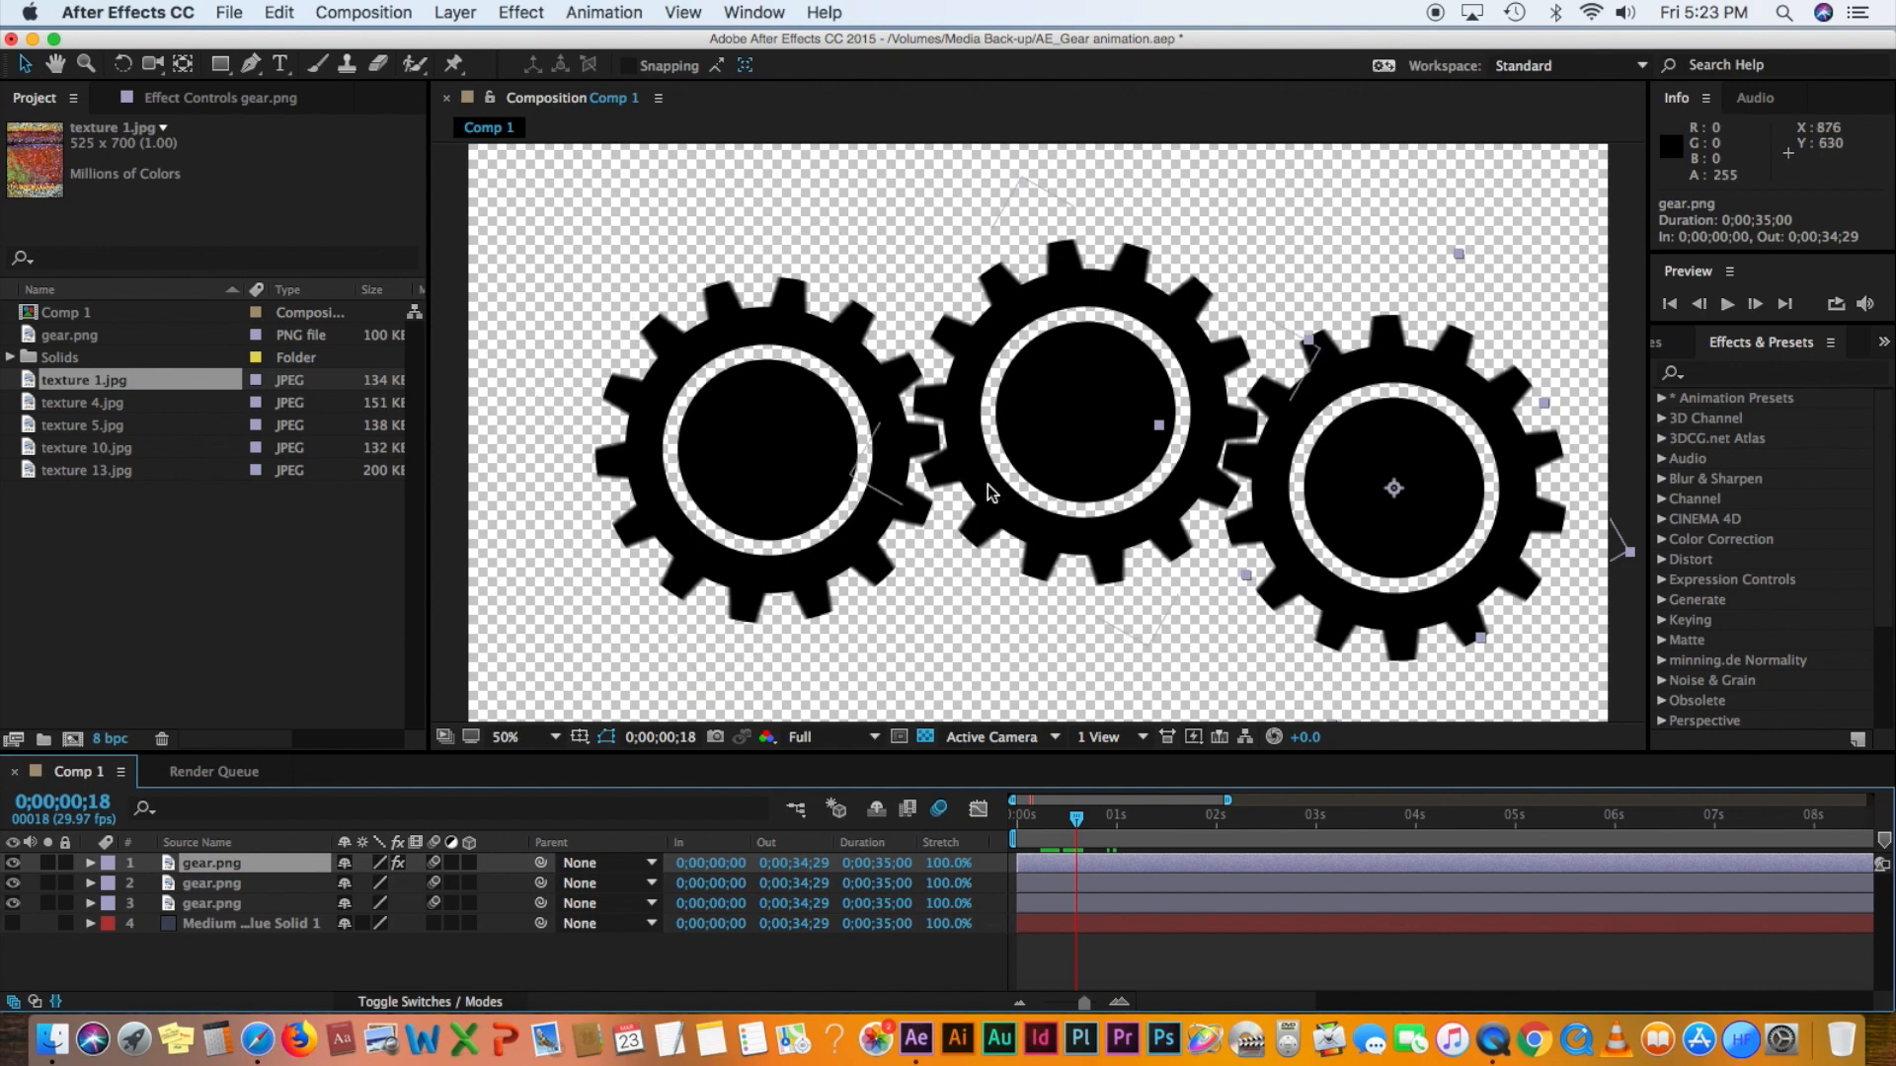
# - Add an Outer Glow layer style to the rightmost gear on layer 1 and turn off the composition's transparency grid
pyautogui.click(924, 737)
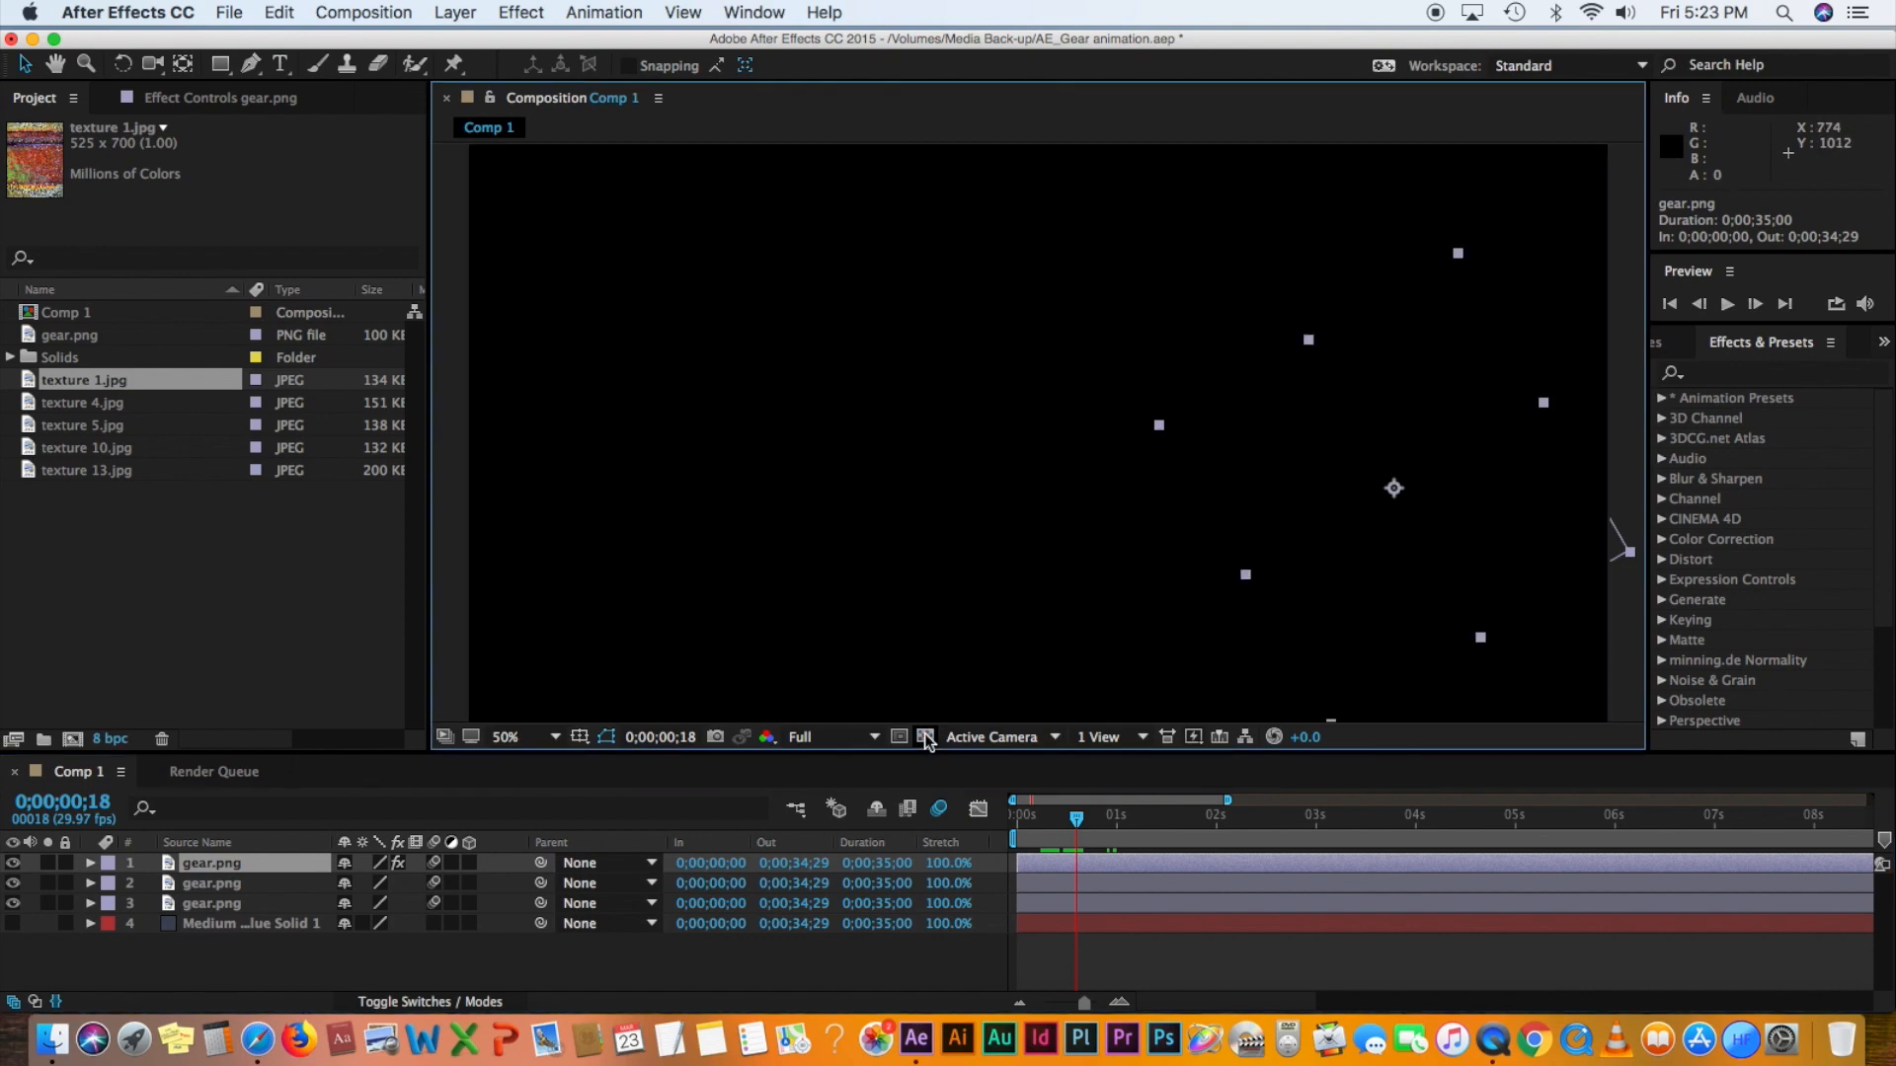
pyautogui.click(924, 736)
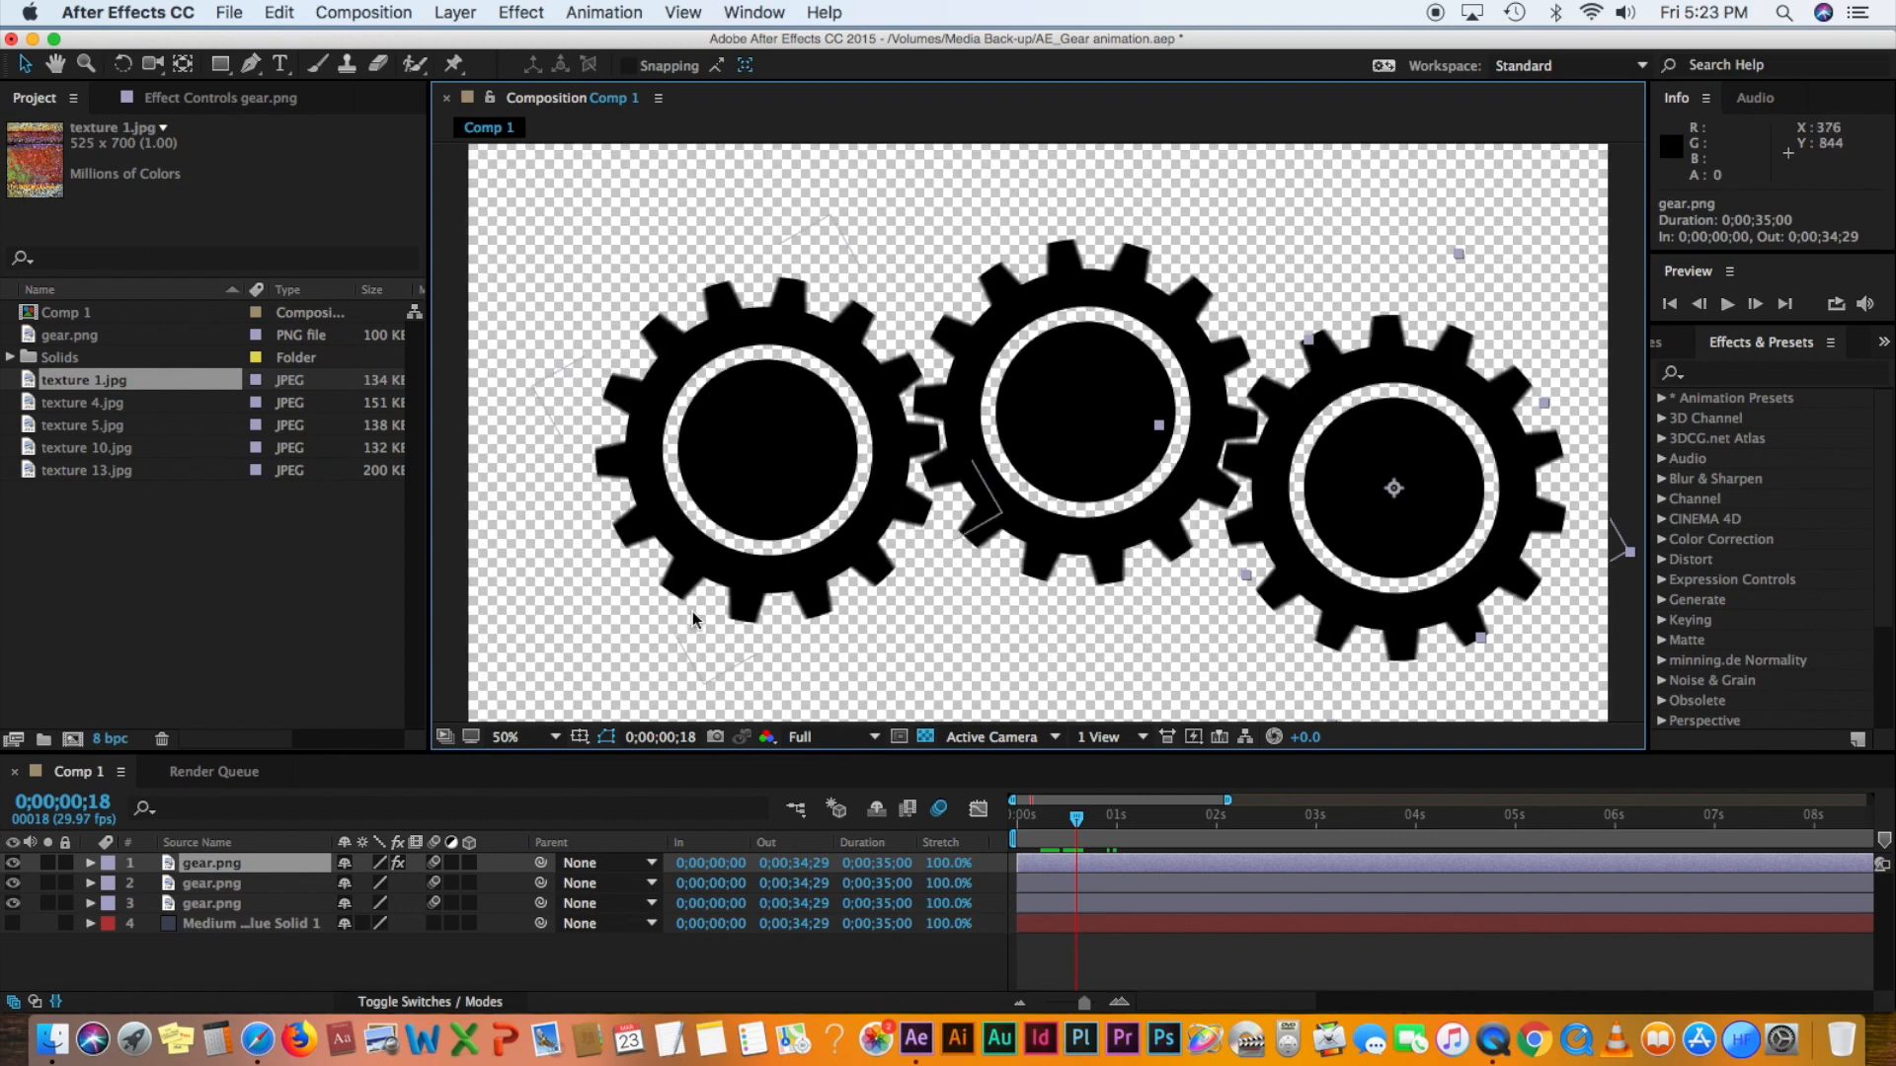
pyautogui.click(233, 867)
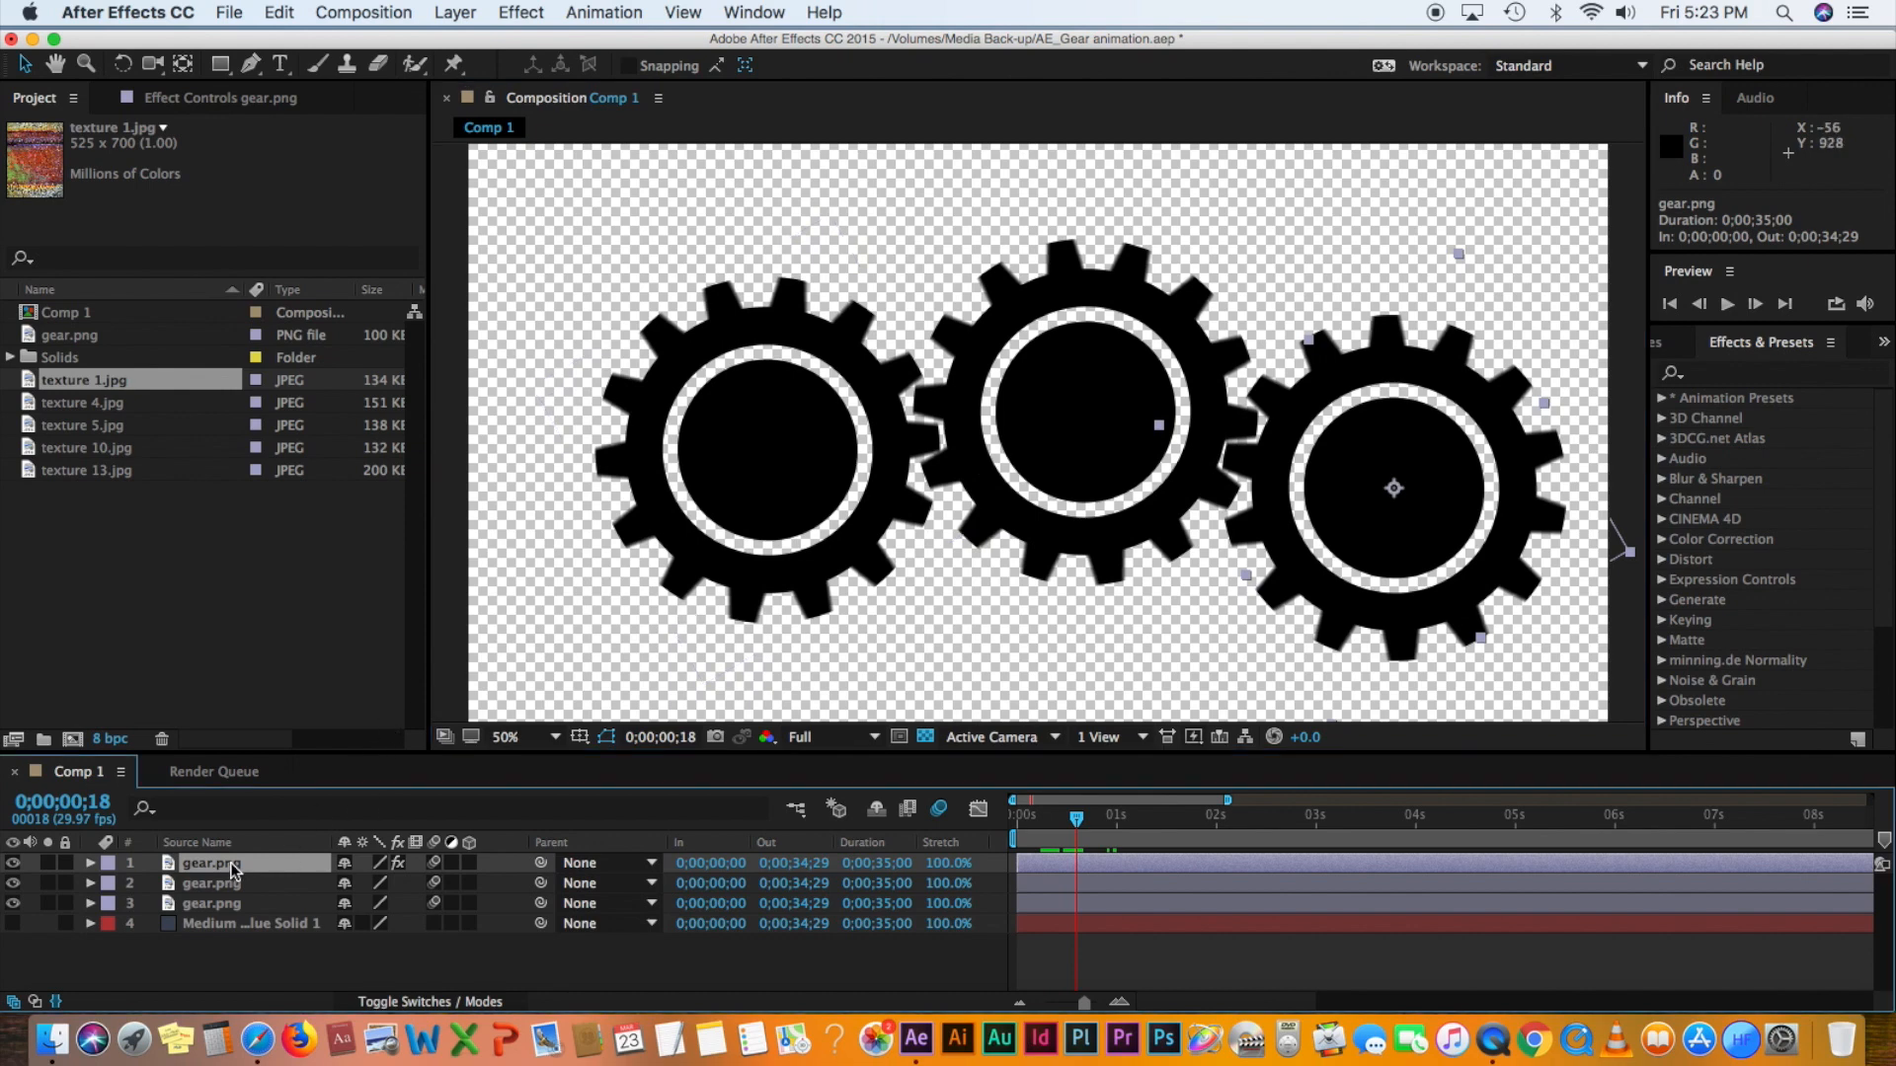
pyautogui.click(456, 13)
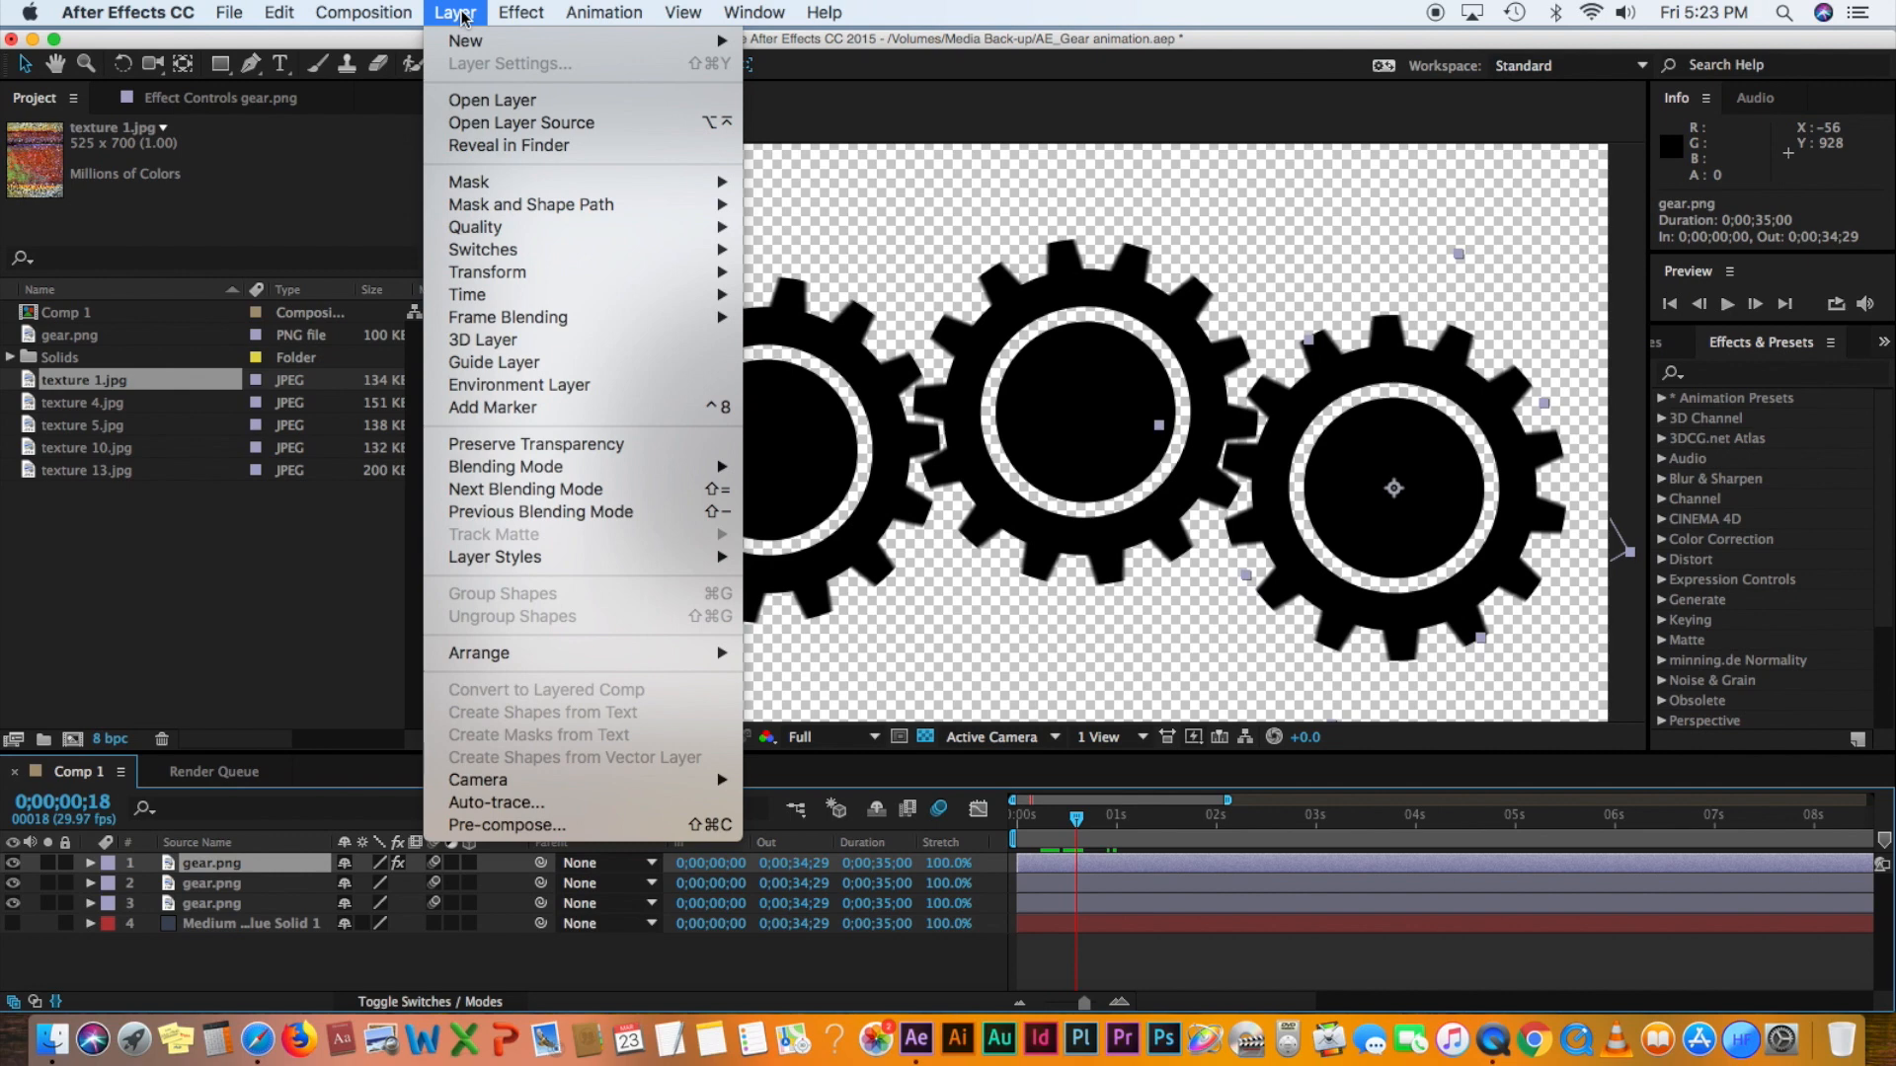
pyautogui.moveTo(510, 568)
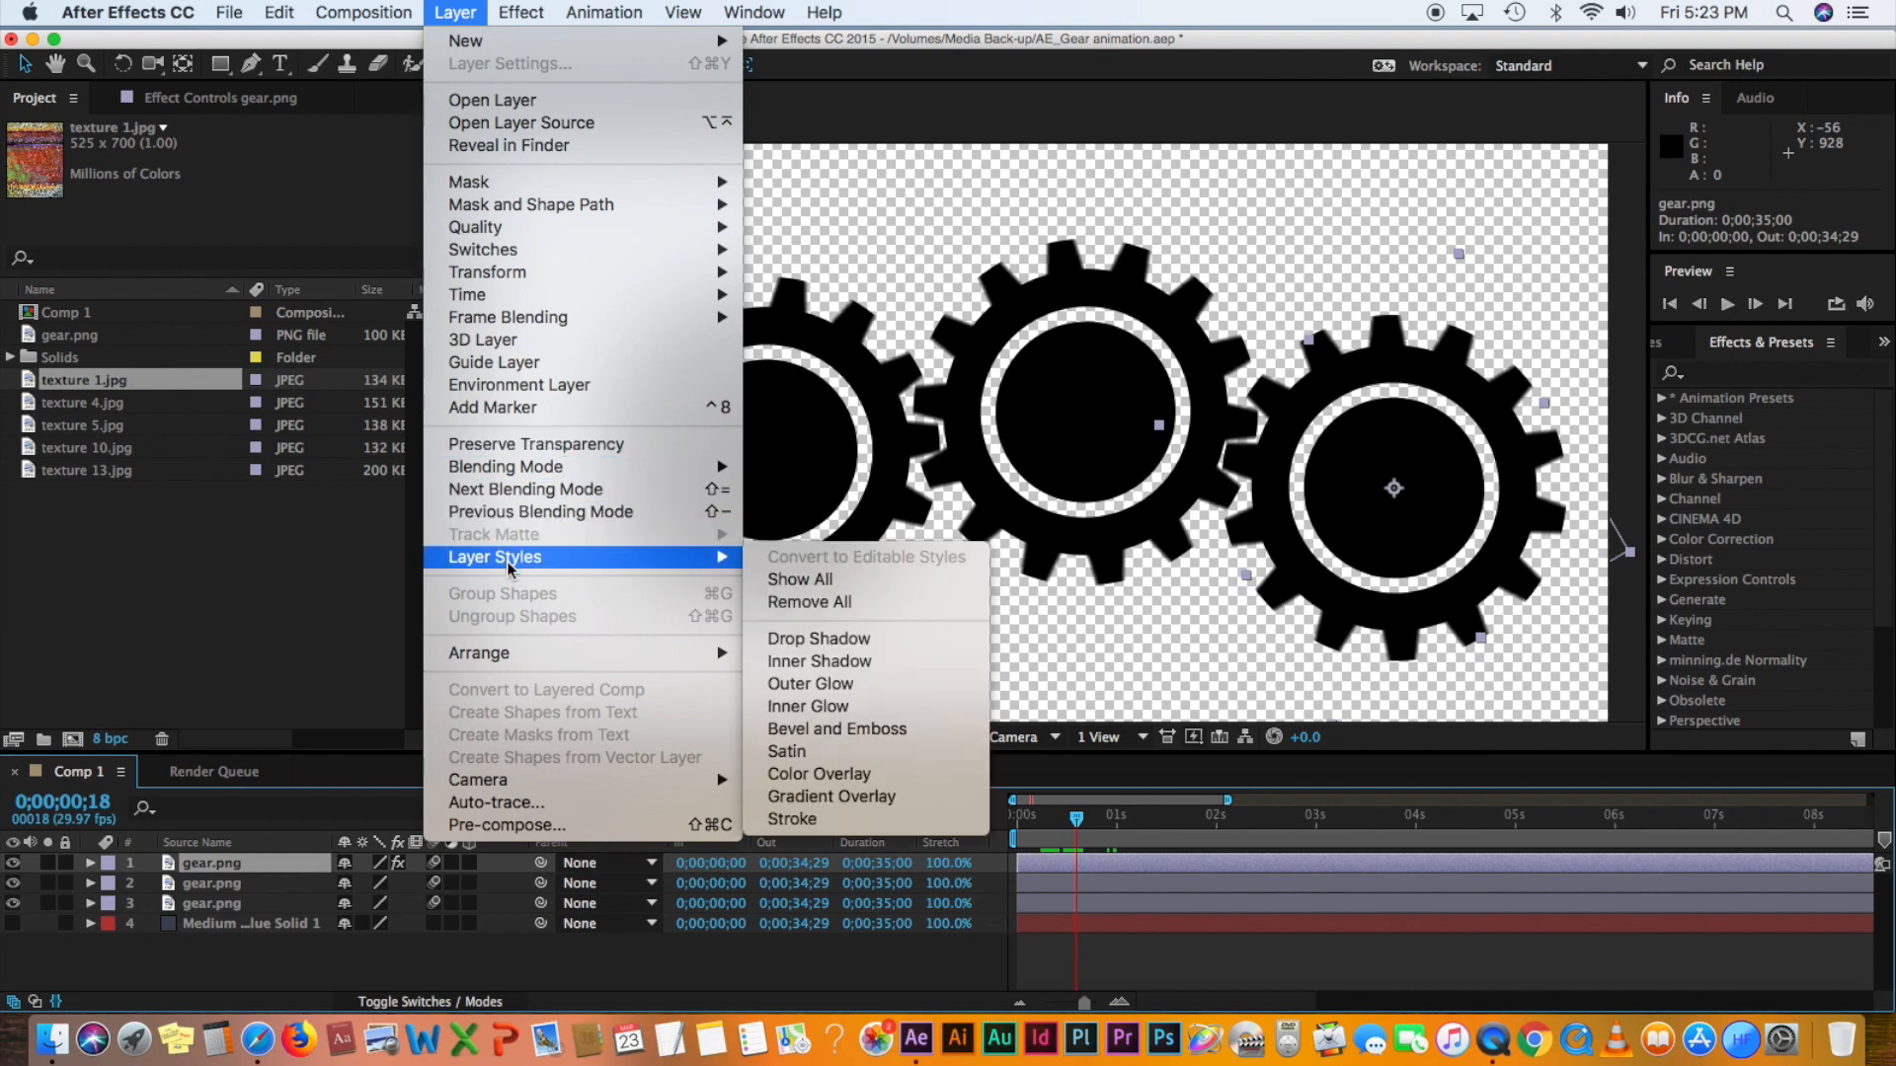
pyautogui.click(825, 683)
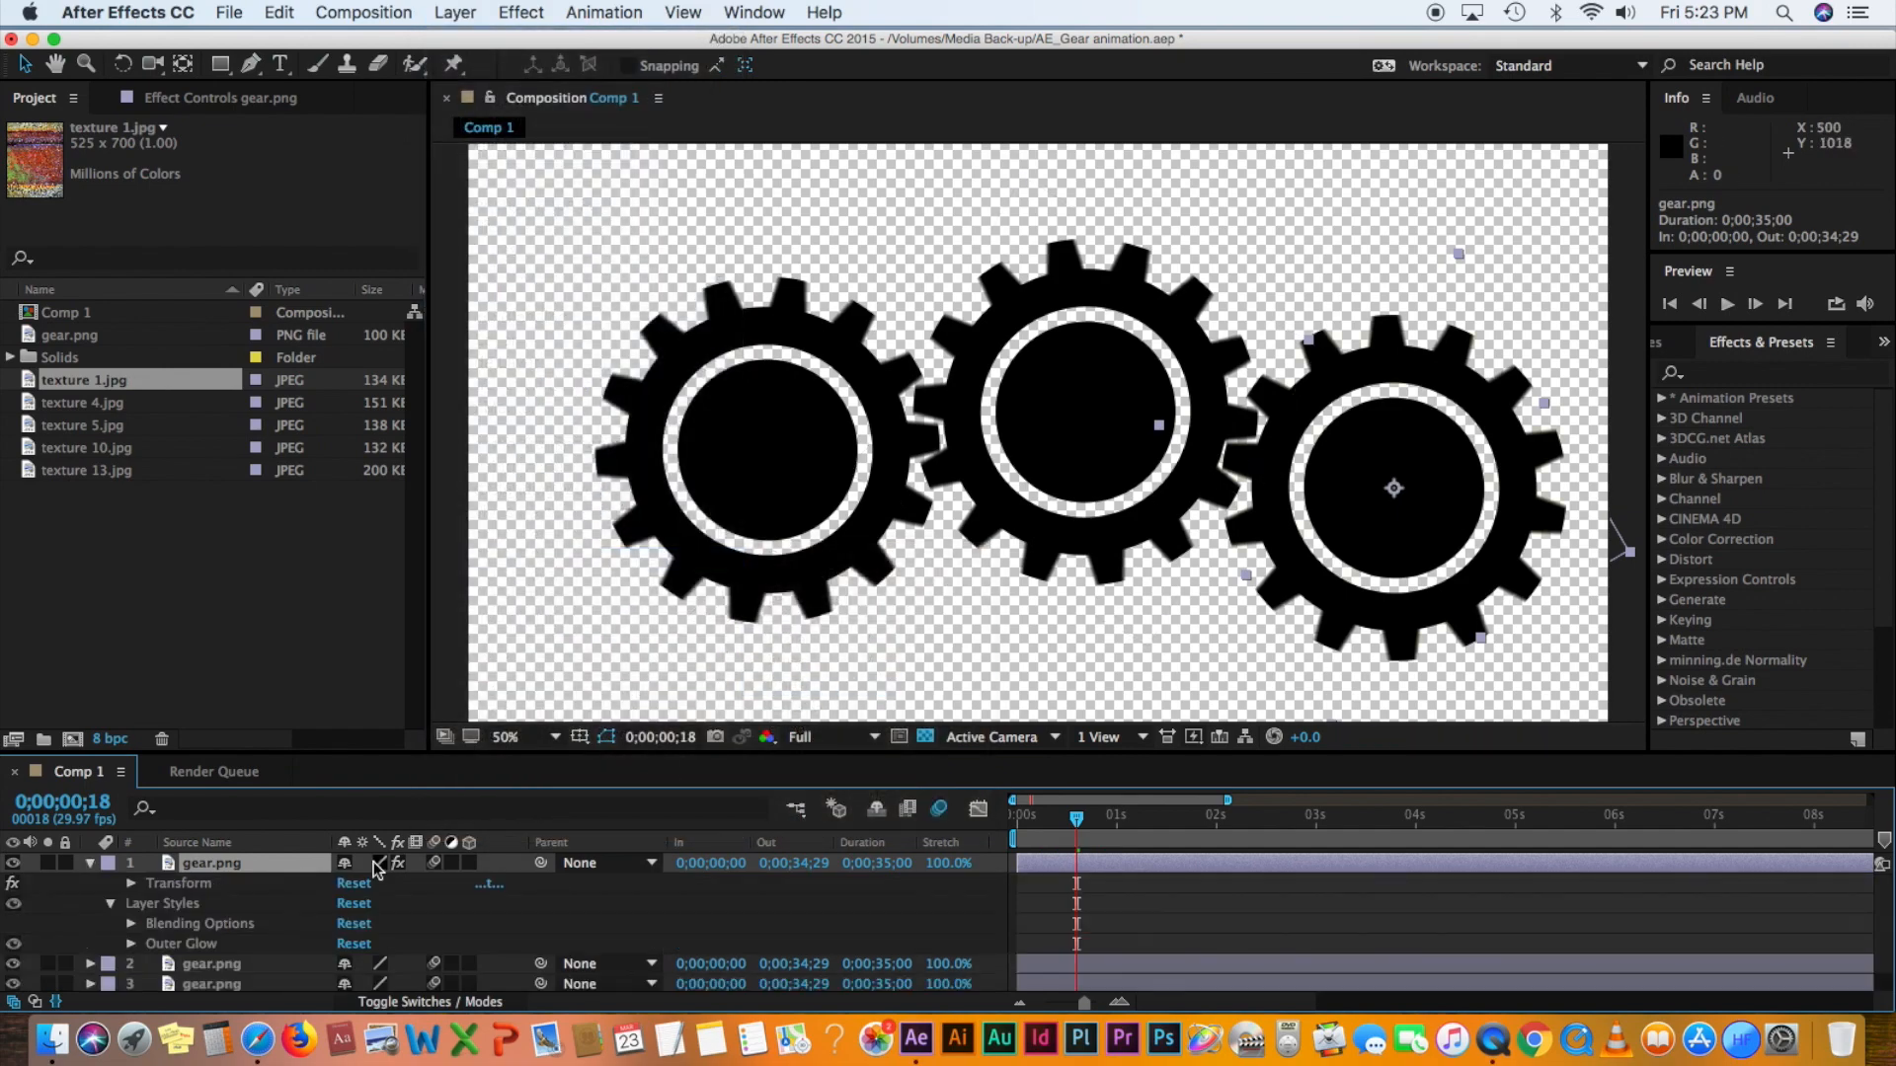
pyautogui.click(925, 737)
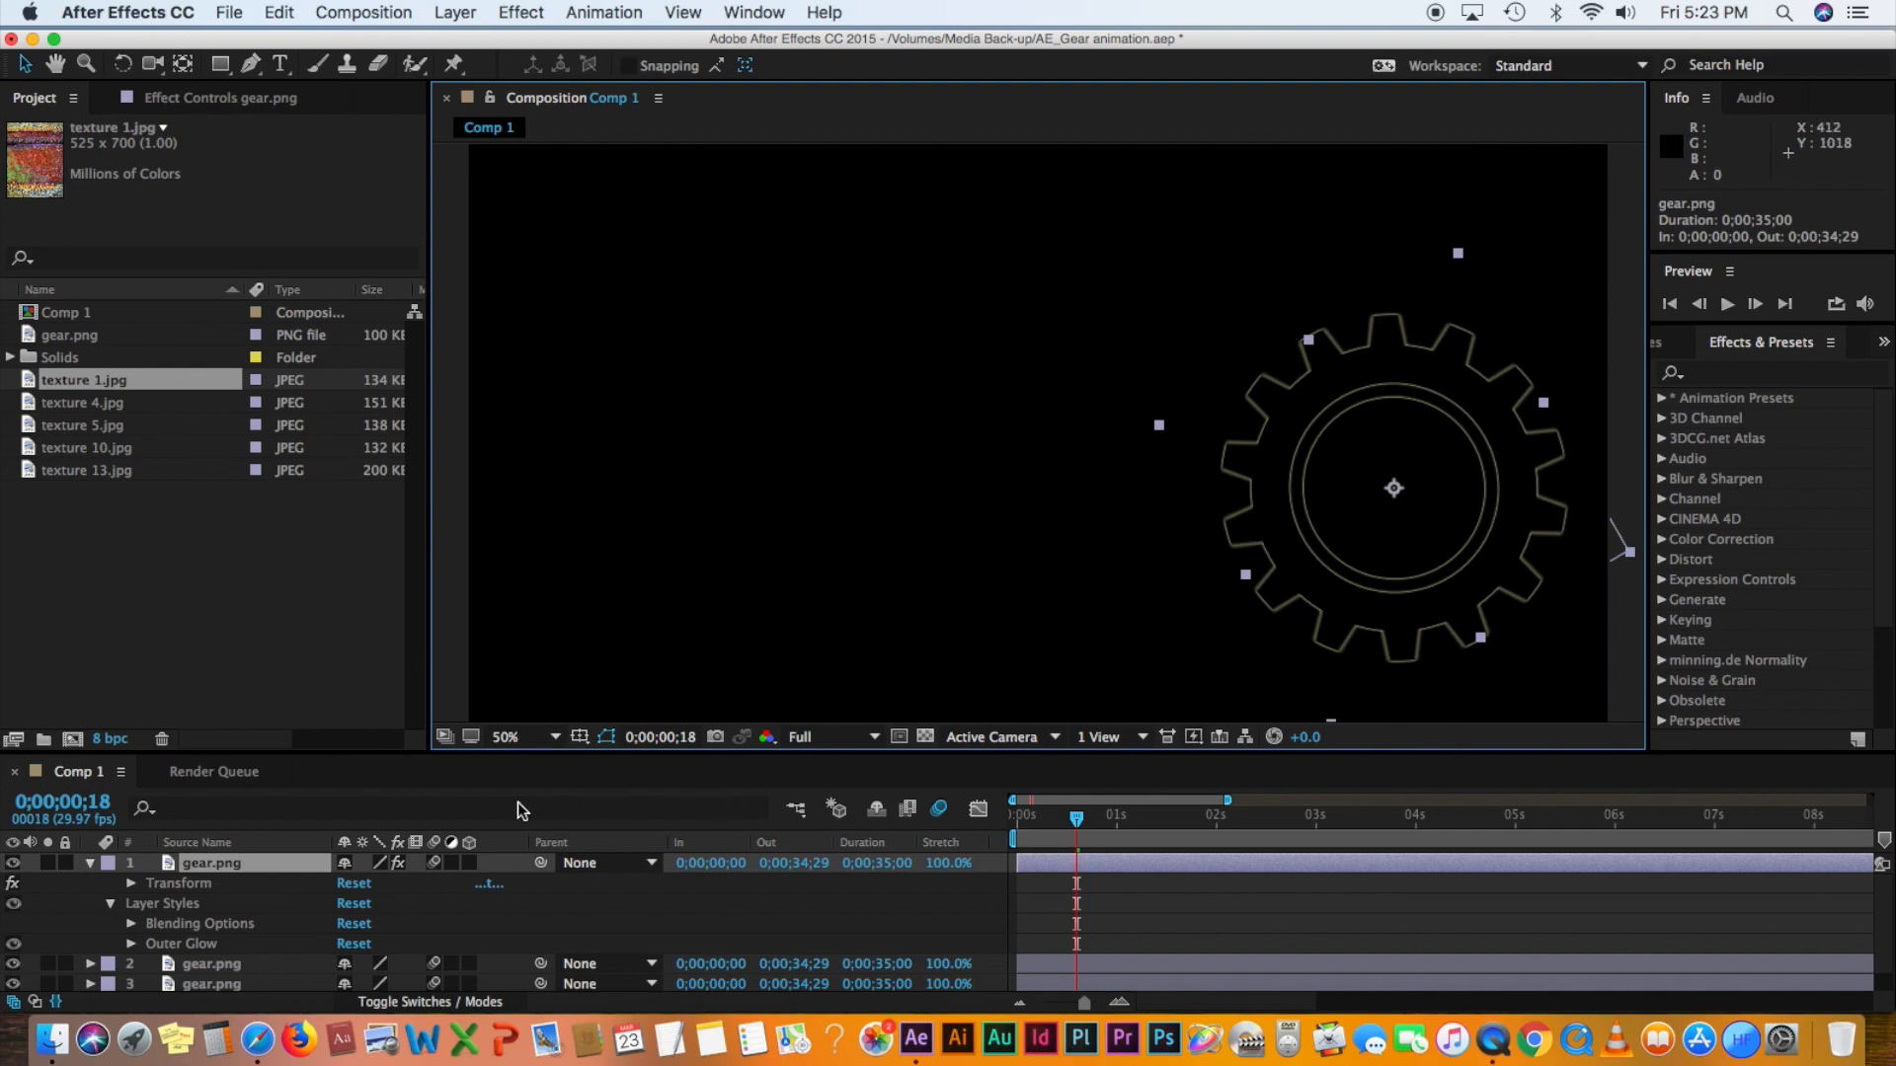
# - Add an Outer Glow layer style to the middle gear on layer 2
pyautogui.click(215, 964)
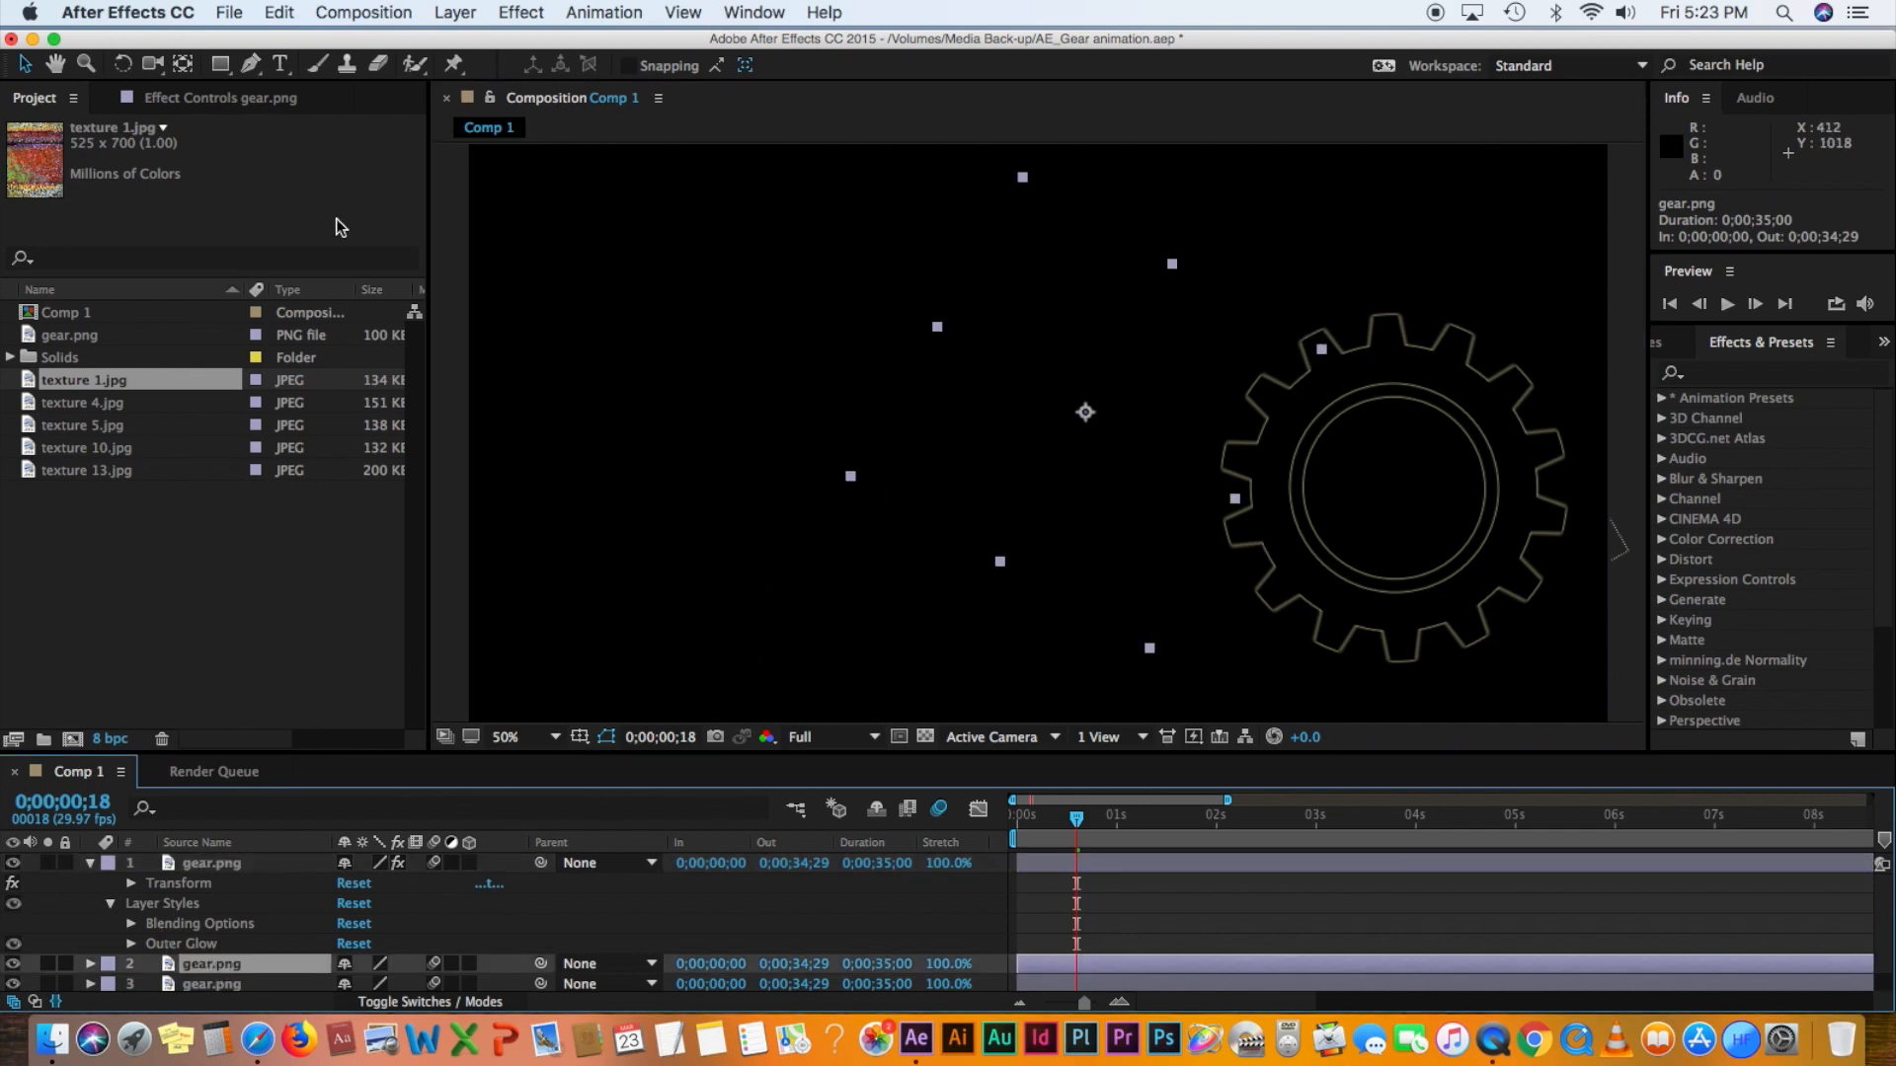
pyautogui.click(455, 12)
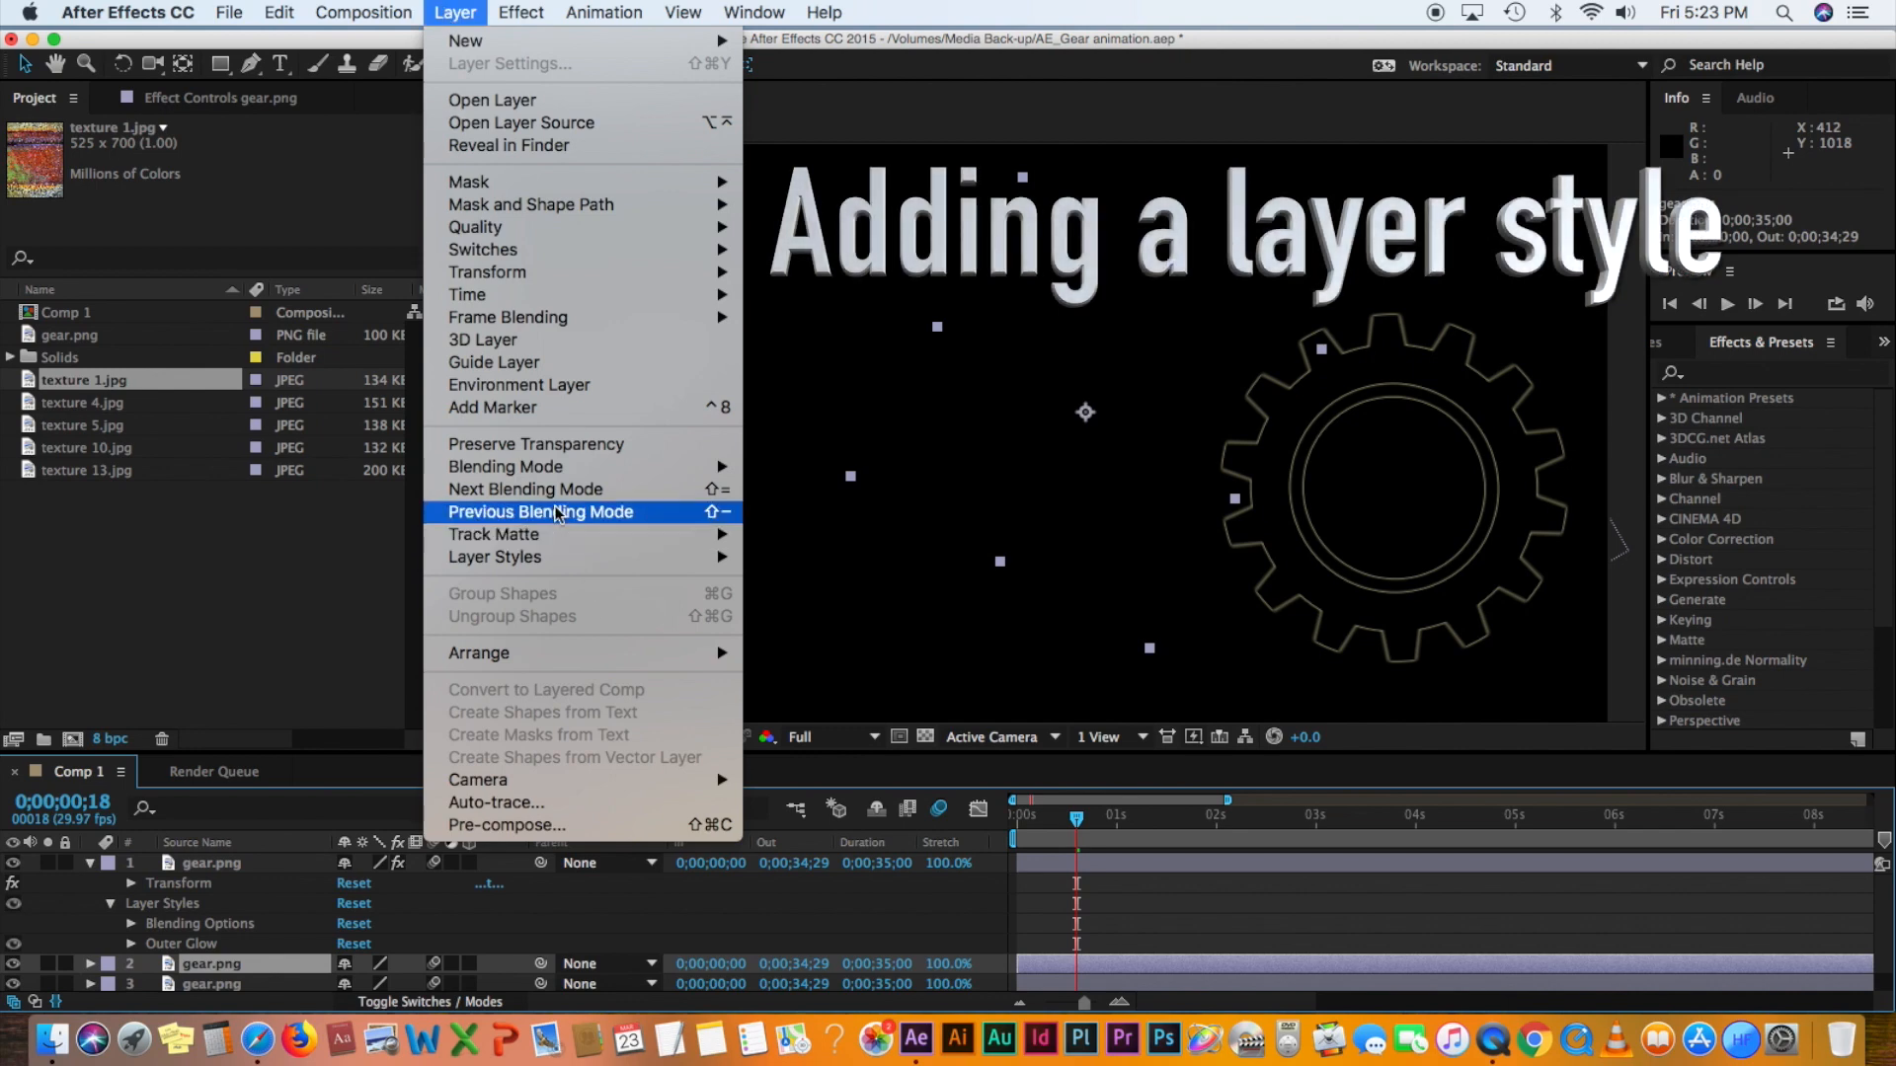
pyautogui.moveTo(592, 556)
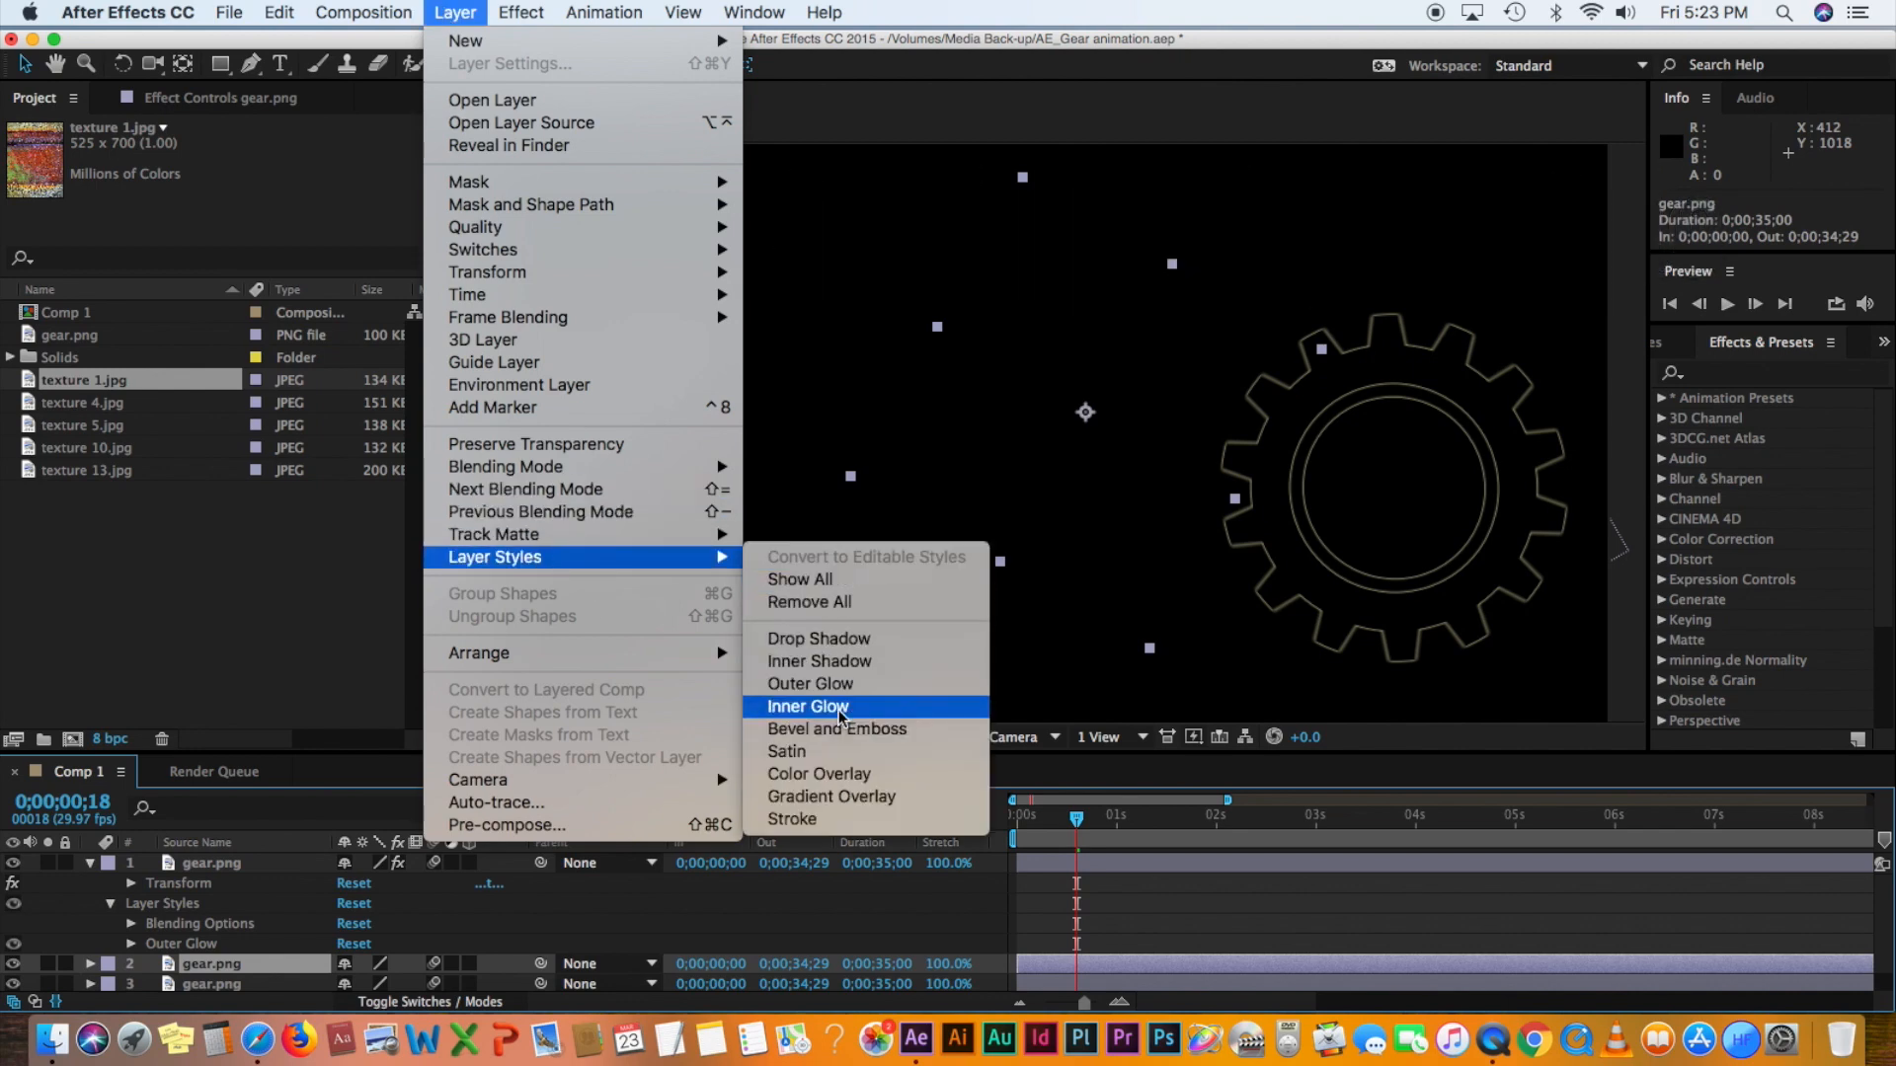
pyautogui.click(816, 690)
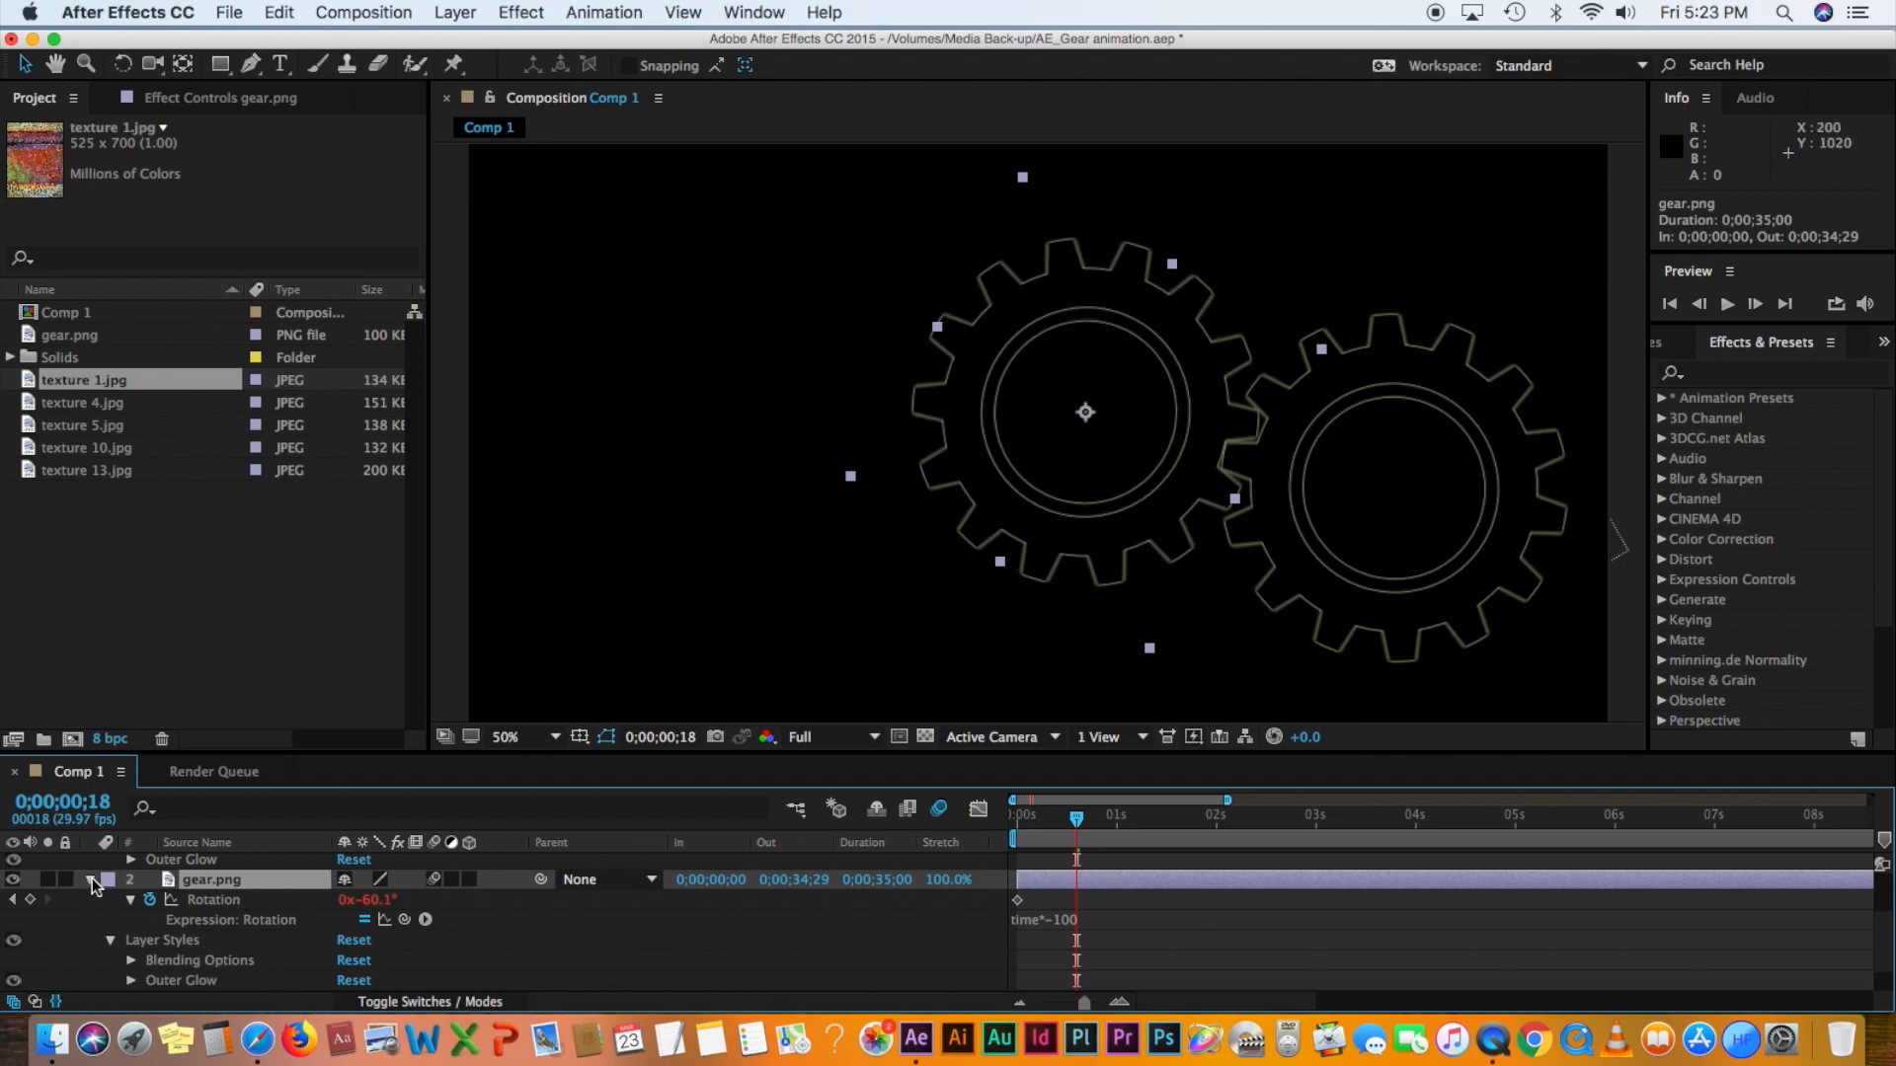
# - Collapse the middle gear layer and add an Outer Glow layer style to the leftmost gear on layer 3
pyautogui.click(91, 882)
pyautogui.click(203, 961)
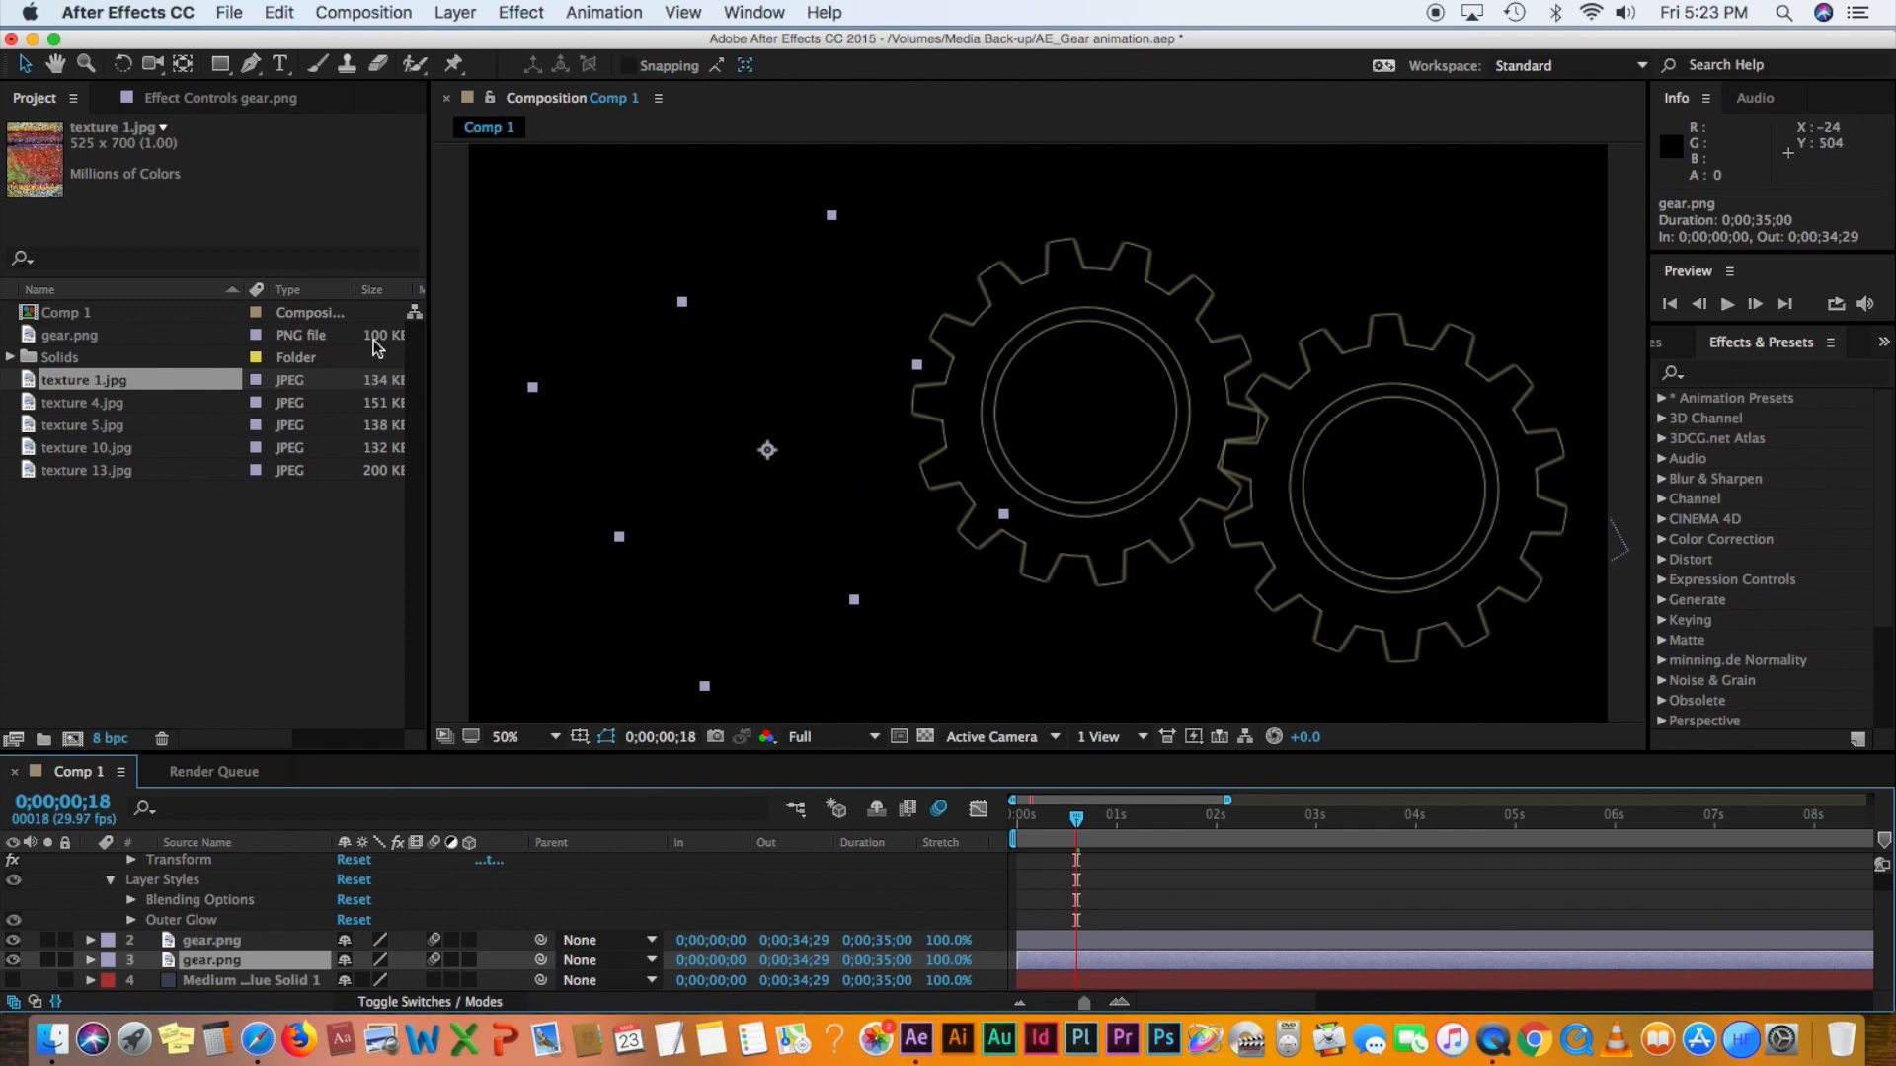
pyautogui.click(467, 14)
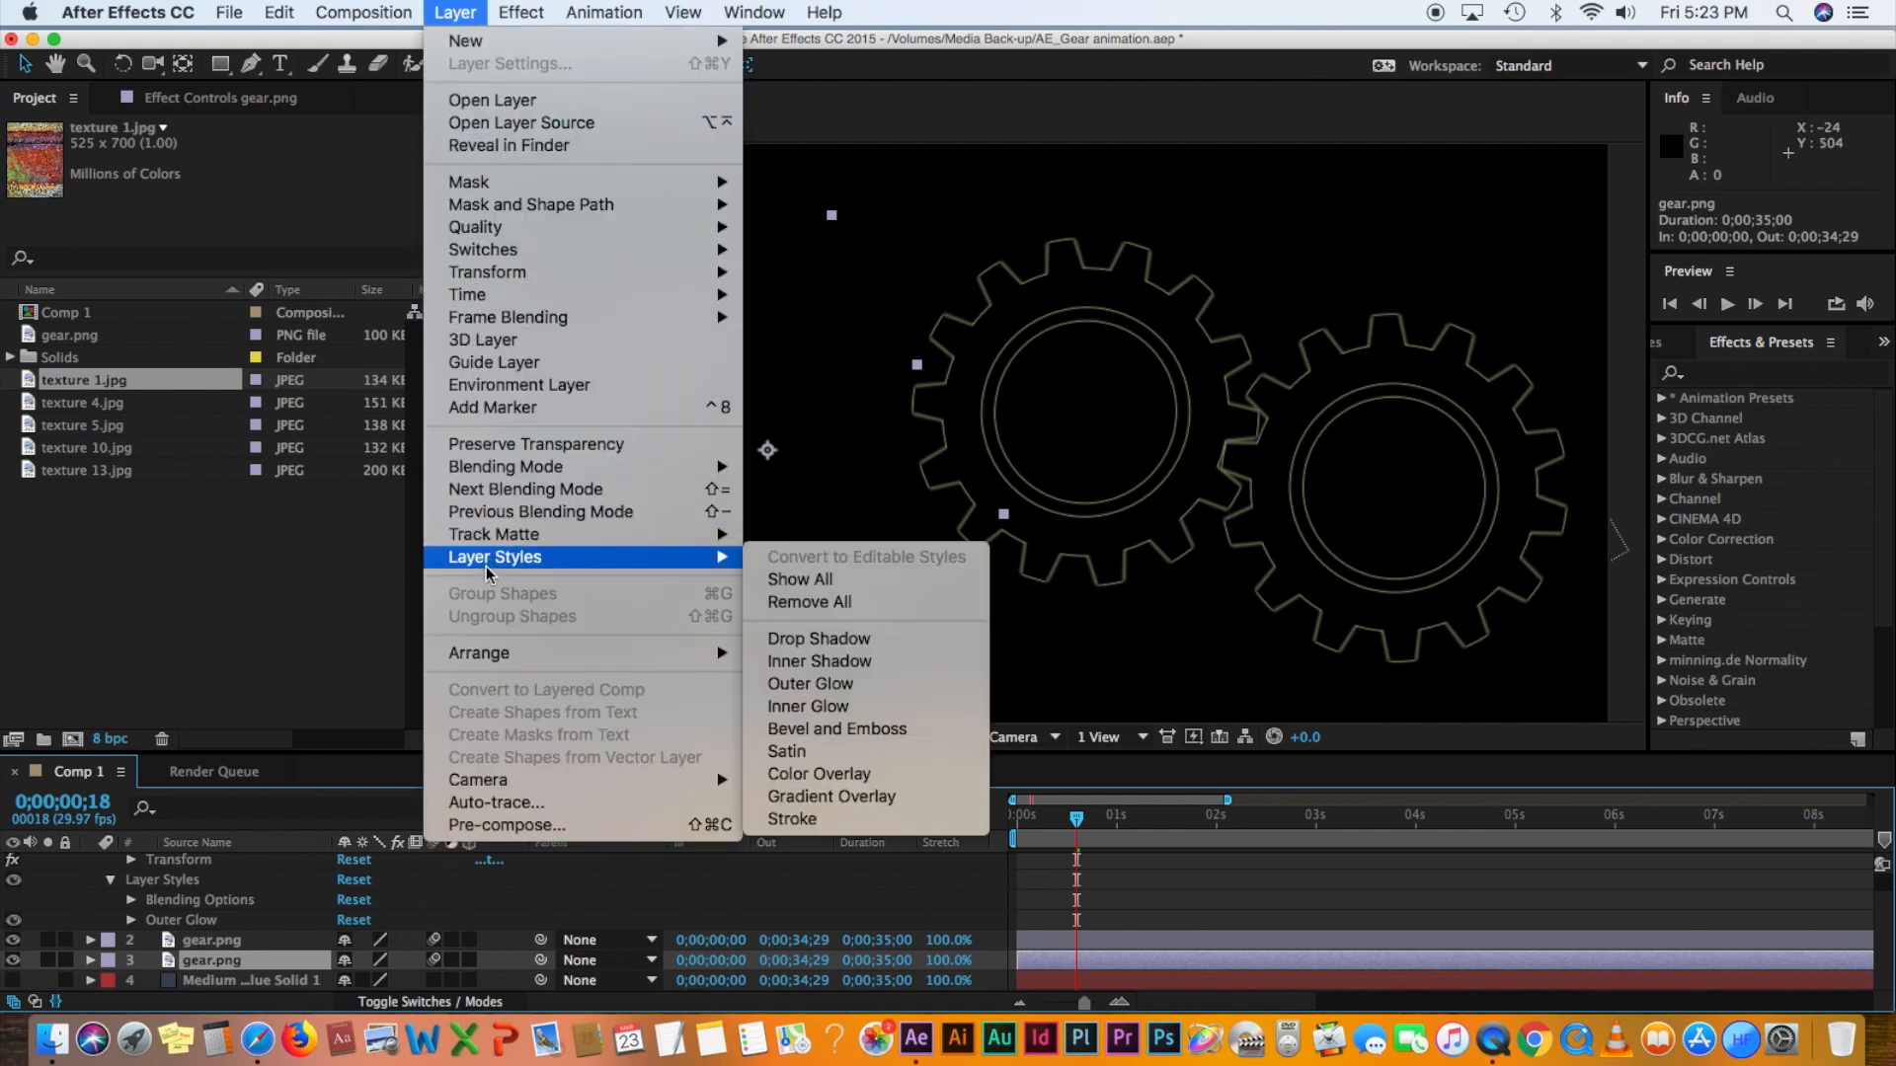
pyautogui.click(830, 684)
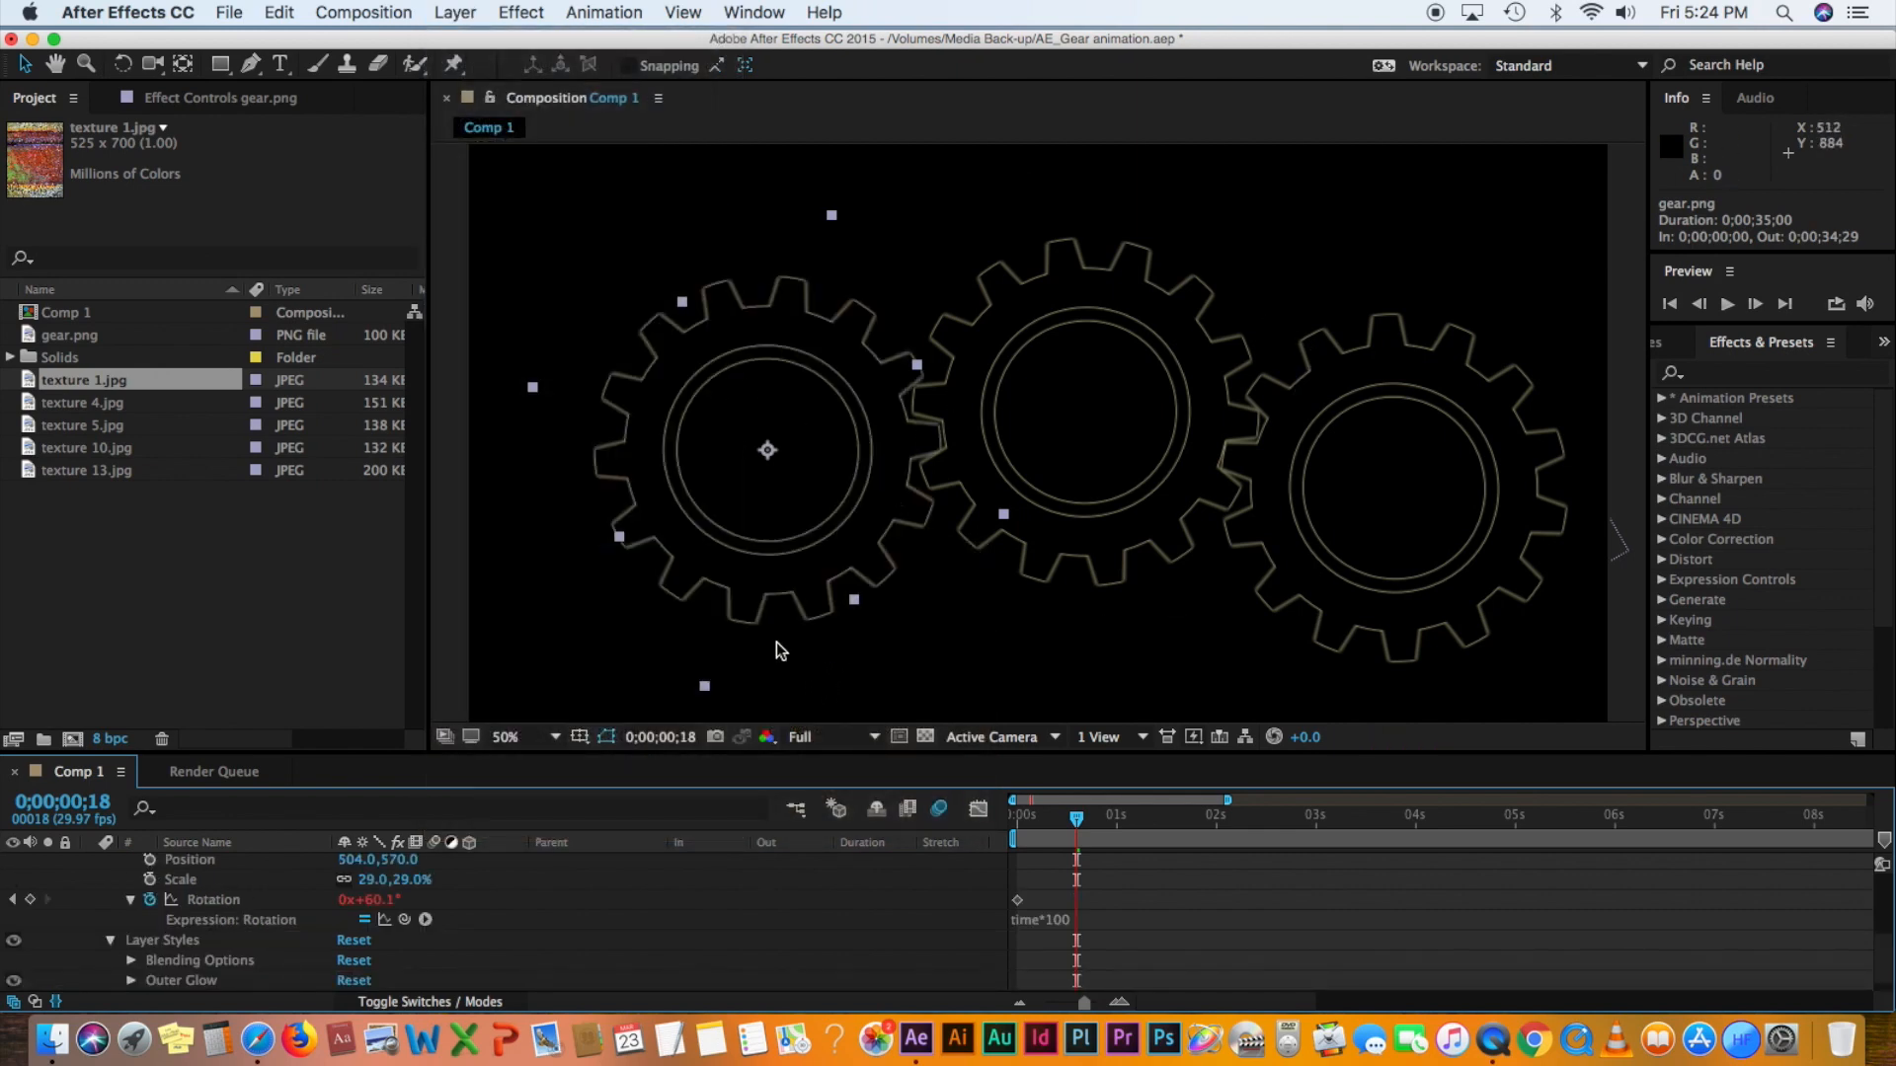
# - At the start of the timeline, create a 1920 x 1080 px Medium Gray-Royal Blue solid and place it below the three gear layers
pyautogui.moveTo(1078, 825); pyautogui.dragTo(993, 819)
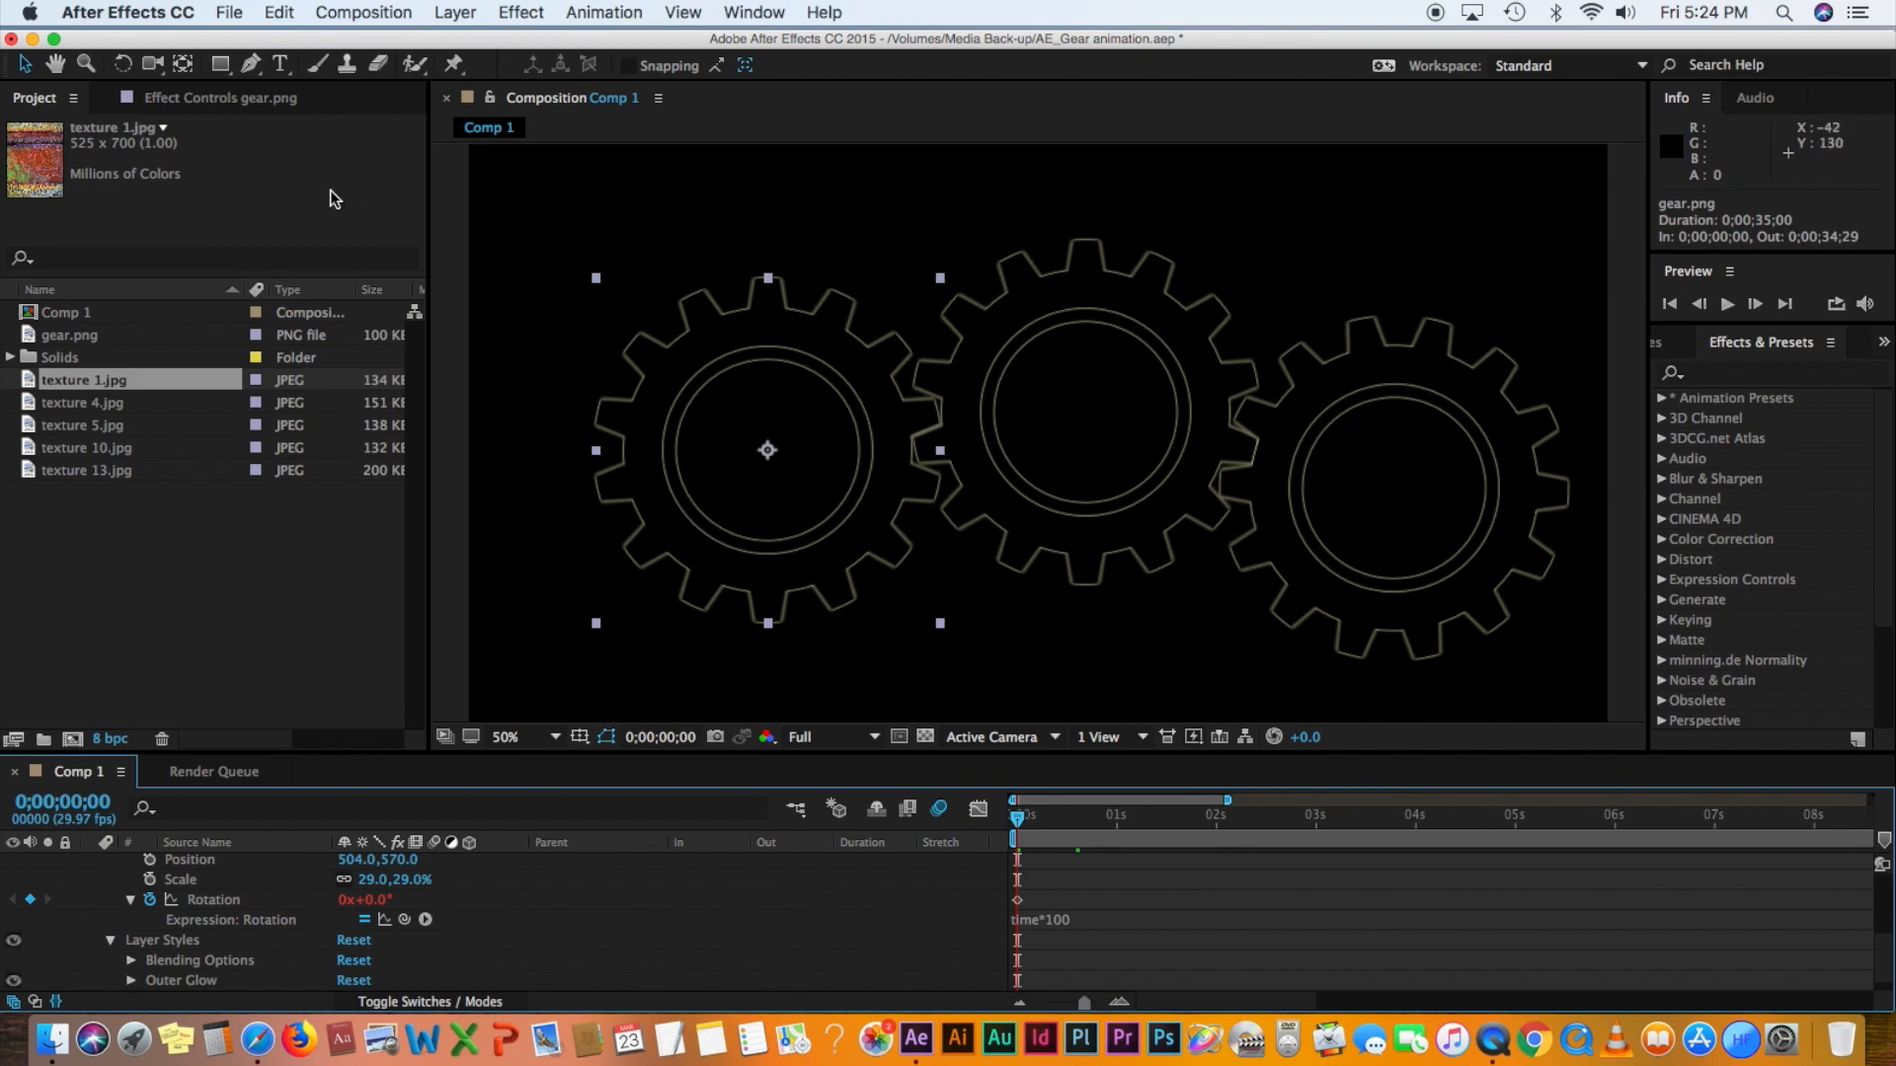
pyautogui.click(455, 12)
pyautogui.moveTo(462, 41)
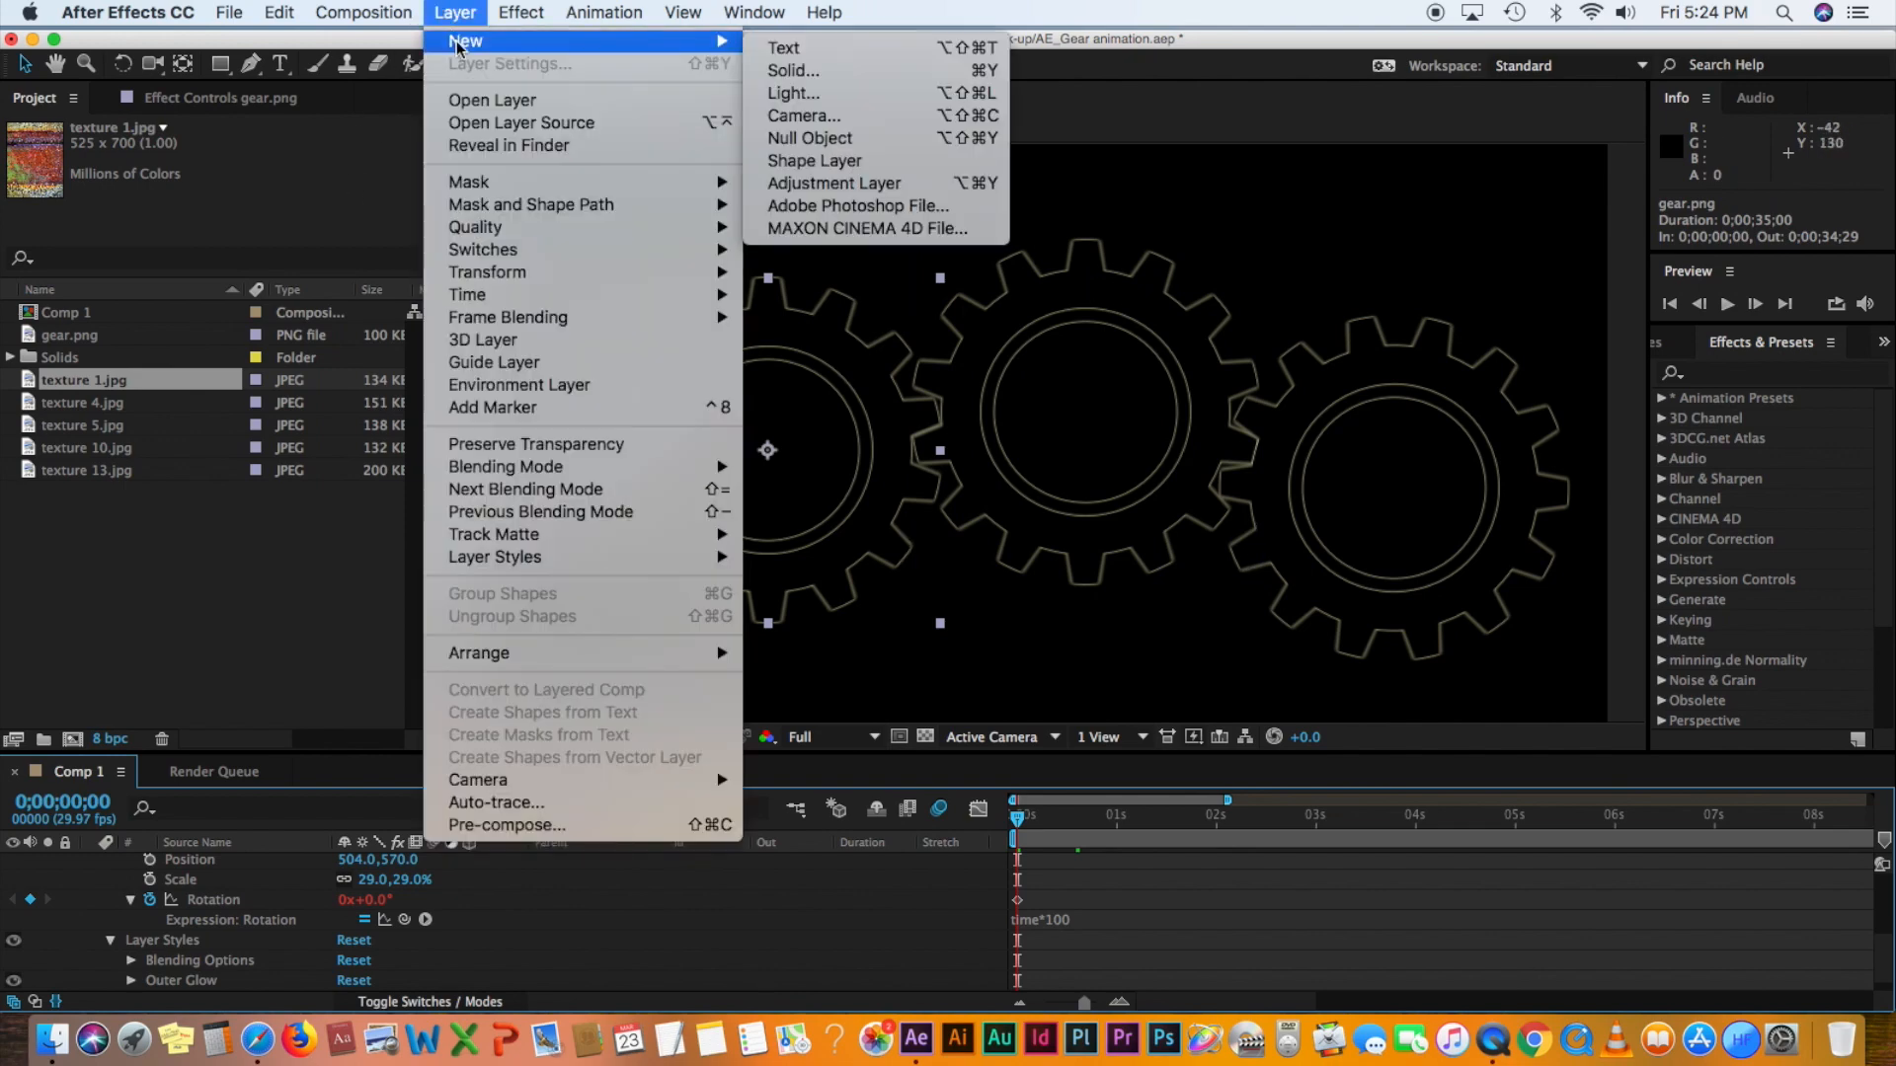
pyautogui.click(826, 71)
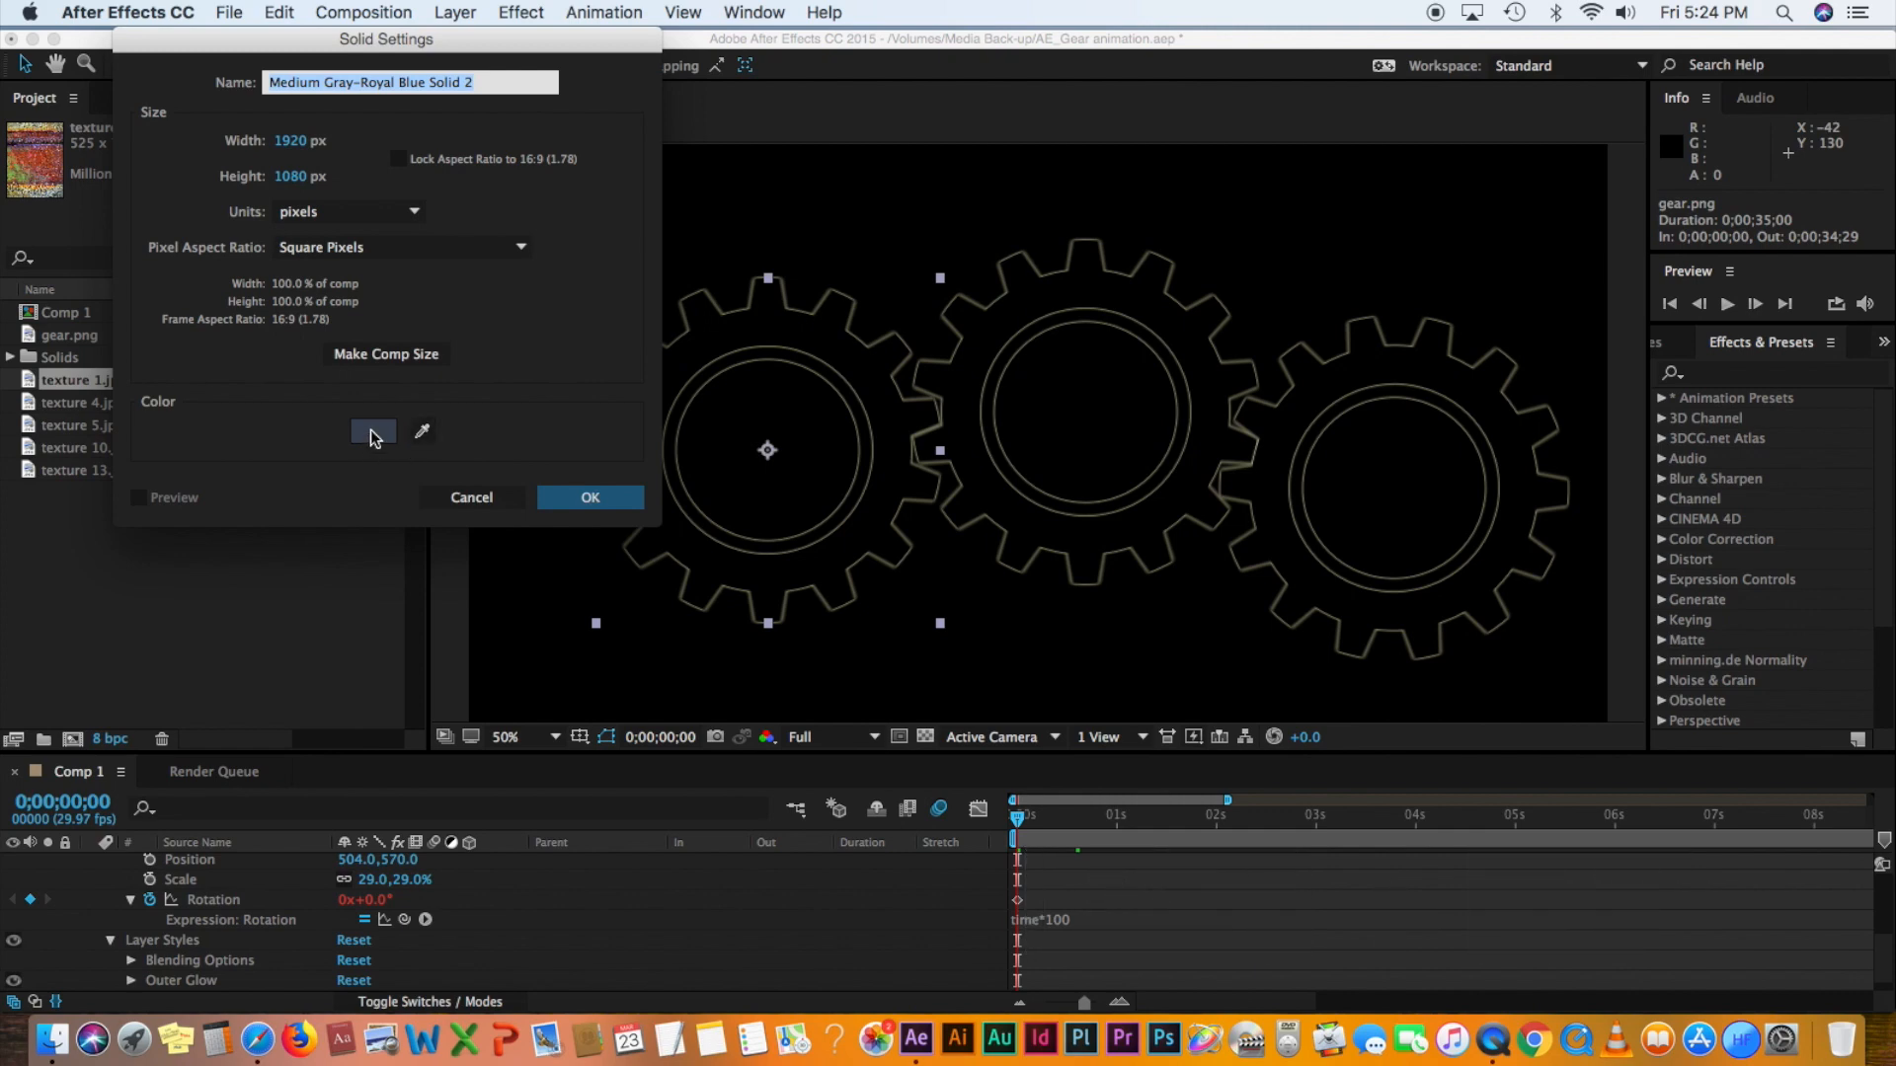
pyautogui.click(591, 499)
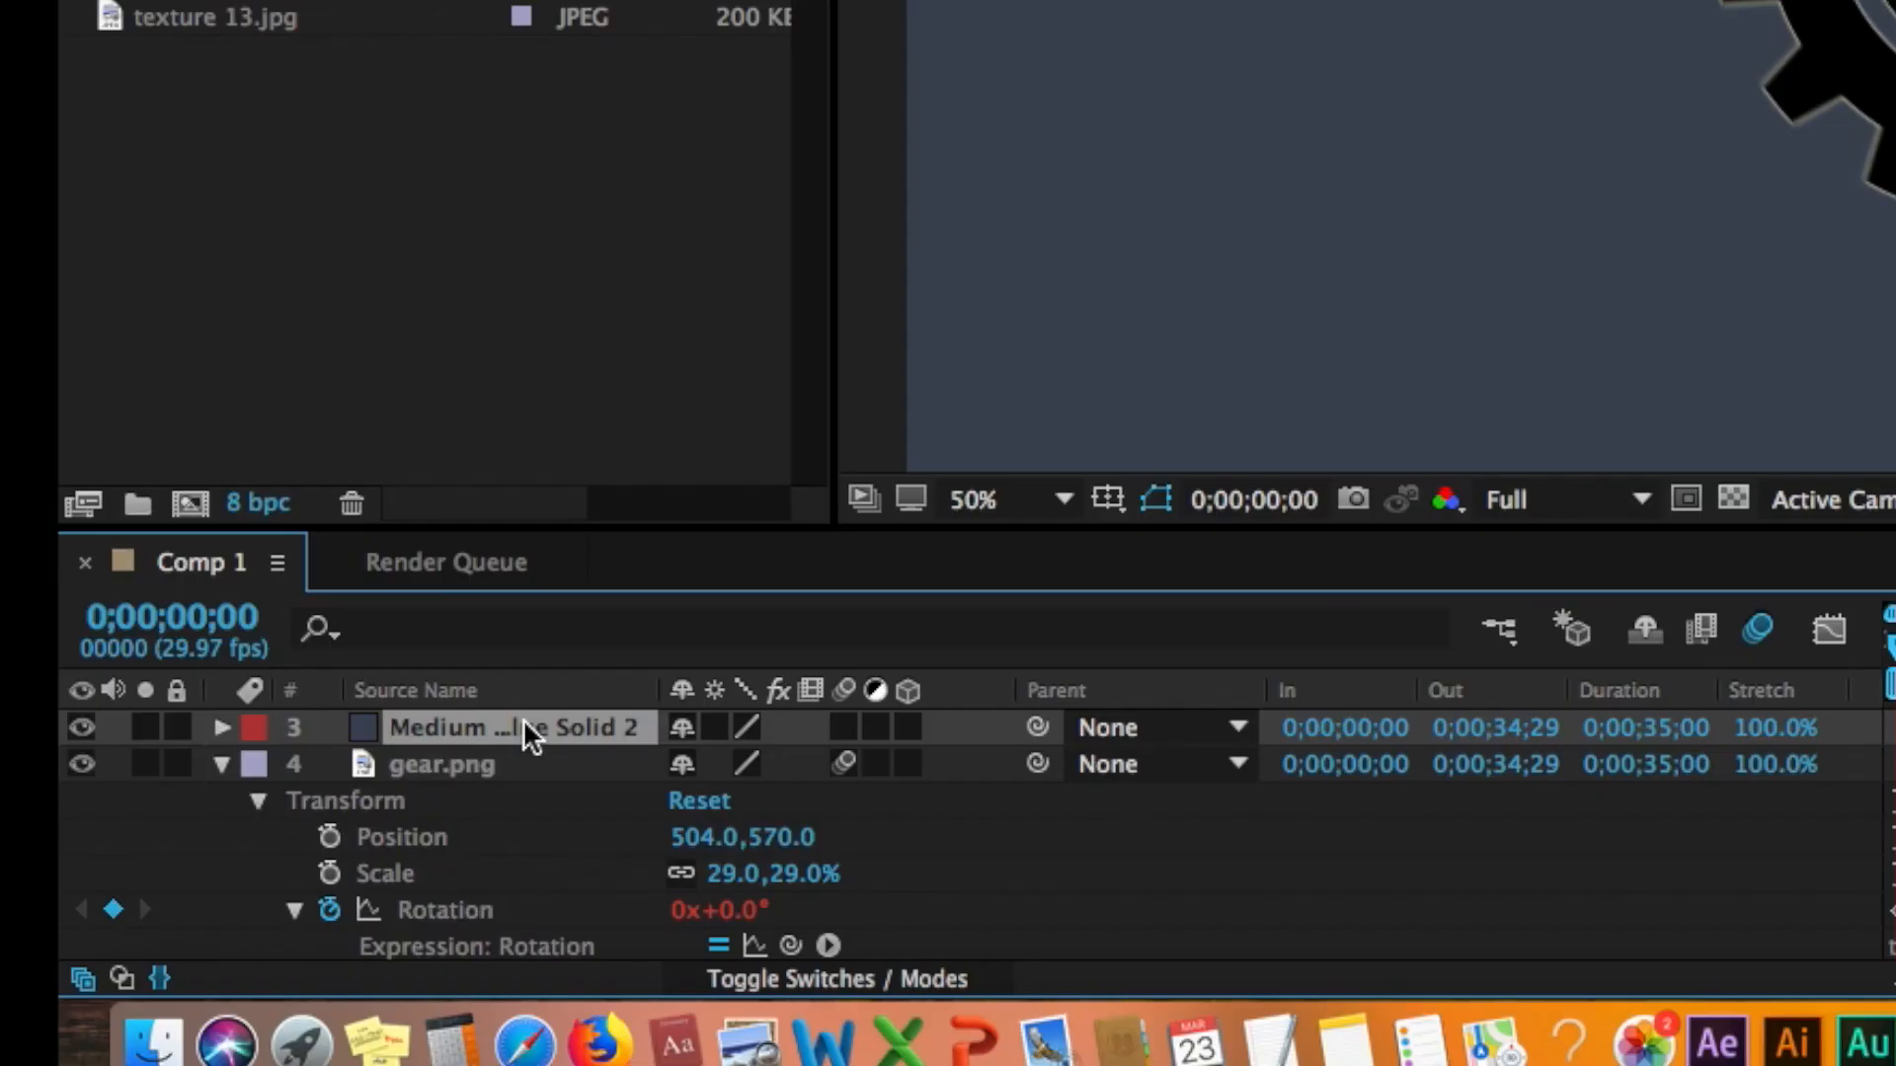
pyautogui.moveTo(259, 864); pyautogui.dragTo(257, 981)
pyautogui.moveTo(521, 933)
pyautogui.mouseDown()
pyautogui.moveTo(519, 968)
pyautogui.moveTo(520, 938)
pyautogui.mouseUp()
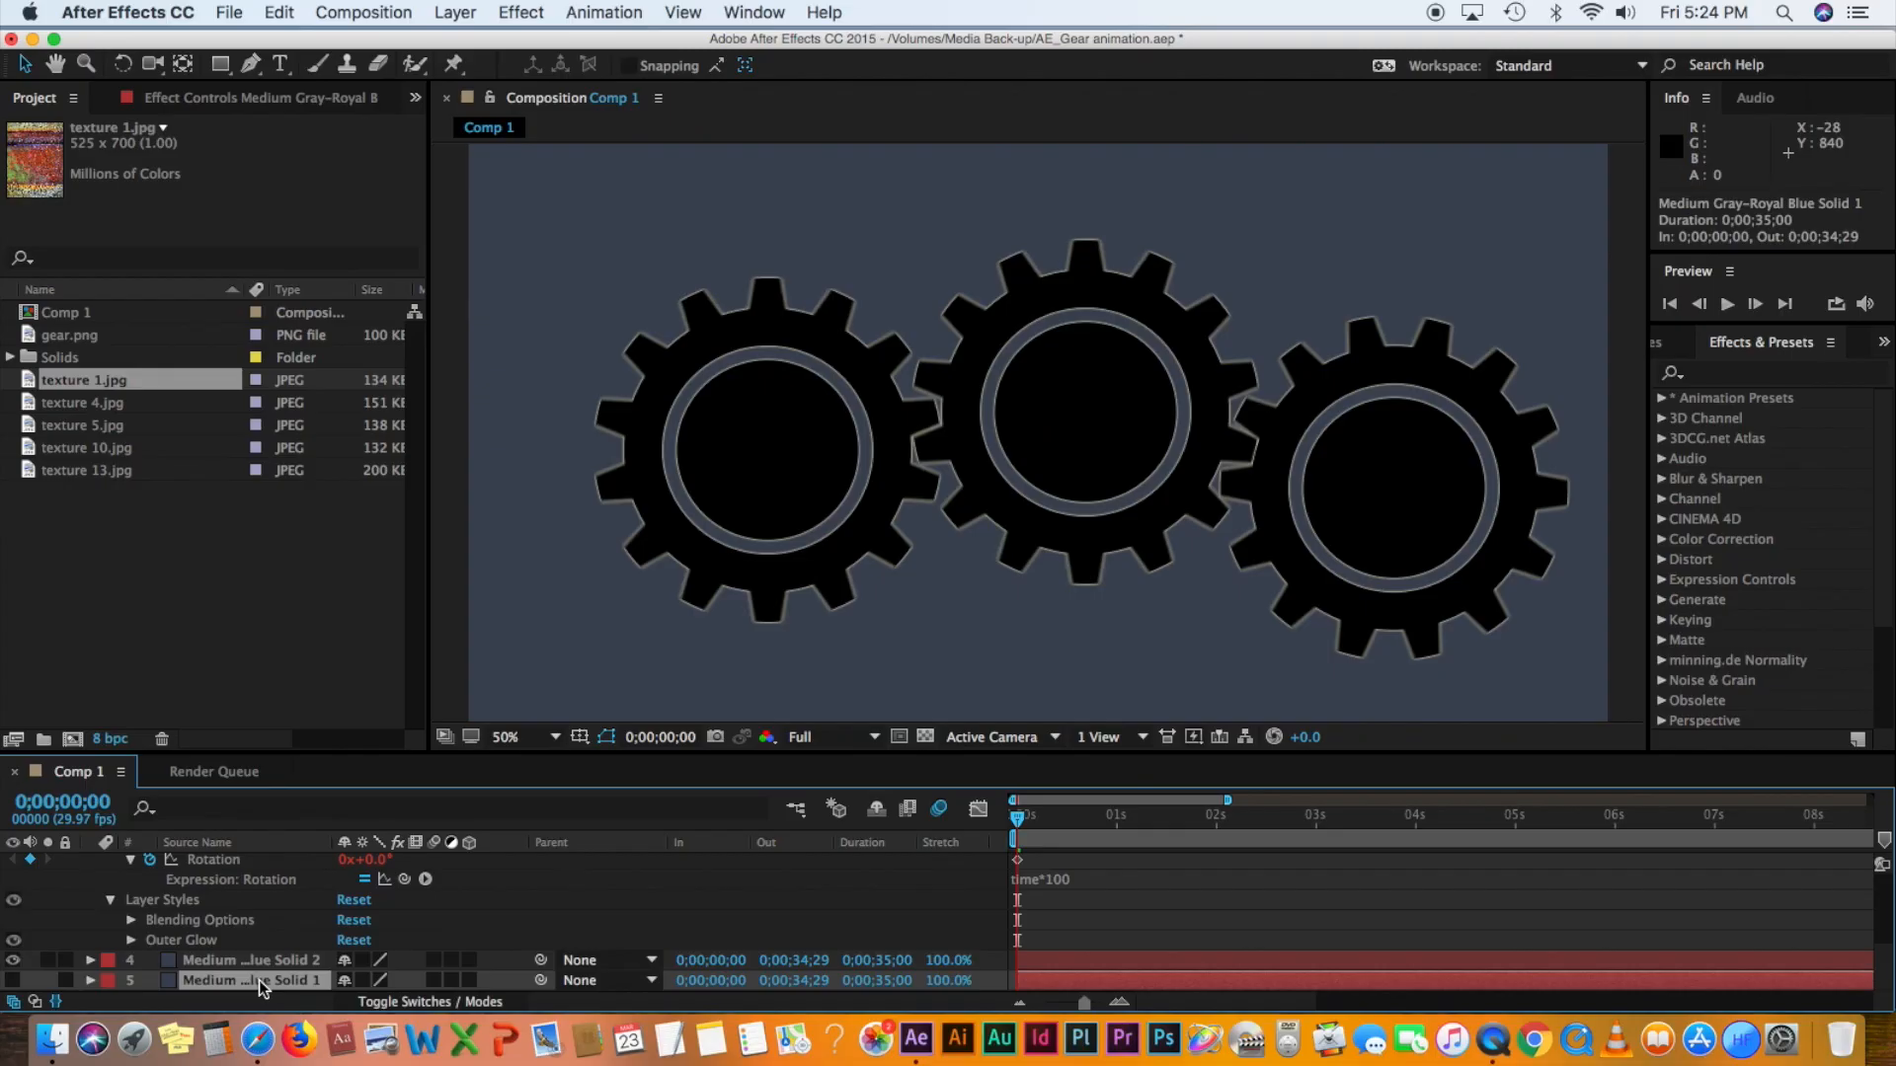
# - Delete the old hidden solid beneath the new background and set the current time to the first frame
pyautogui.press('Delete')
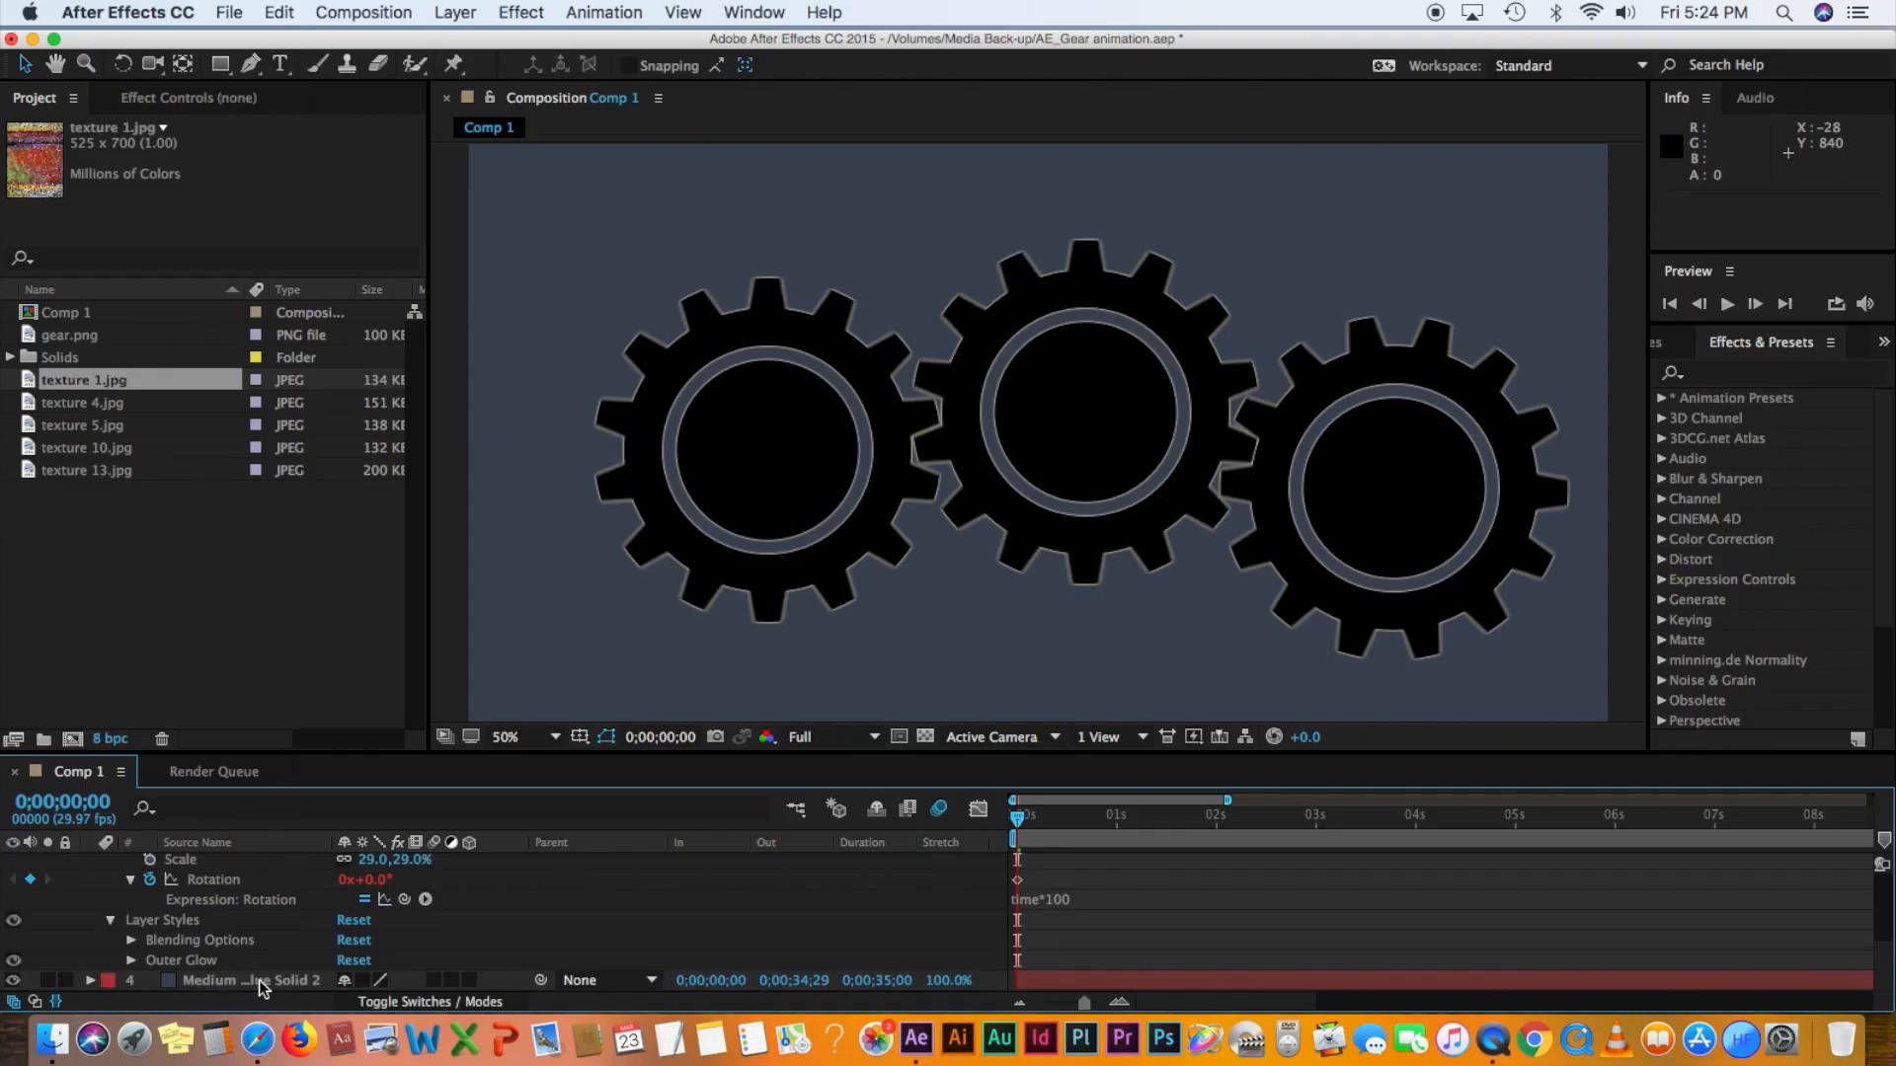
pyautogui.moveTo(1020, 823); pyautogui.dragTo(964, 815)
pyautogui.click(1024, 821)
# - Preview the texture 1.jpg footage and check in Comp 1 which gear the third gear.png layer is by temporarily soloing it
pyautogui.doubleClick(63, 380)
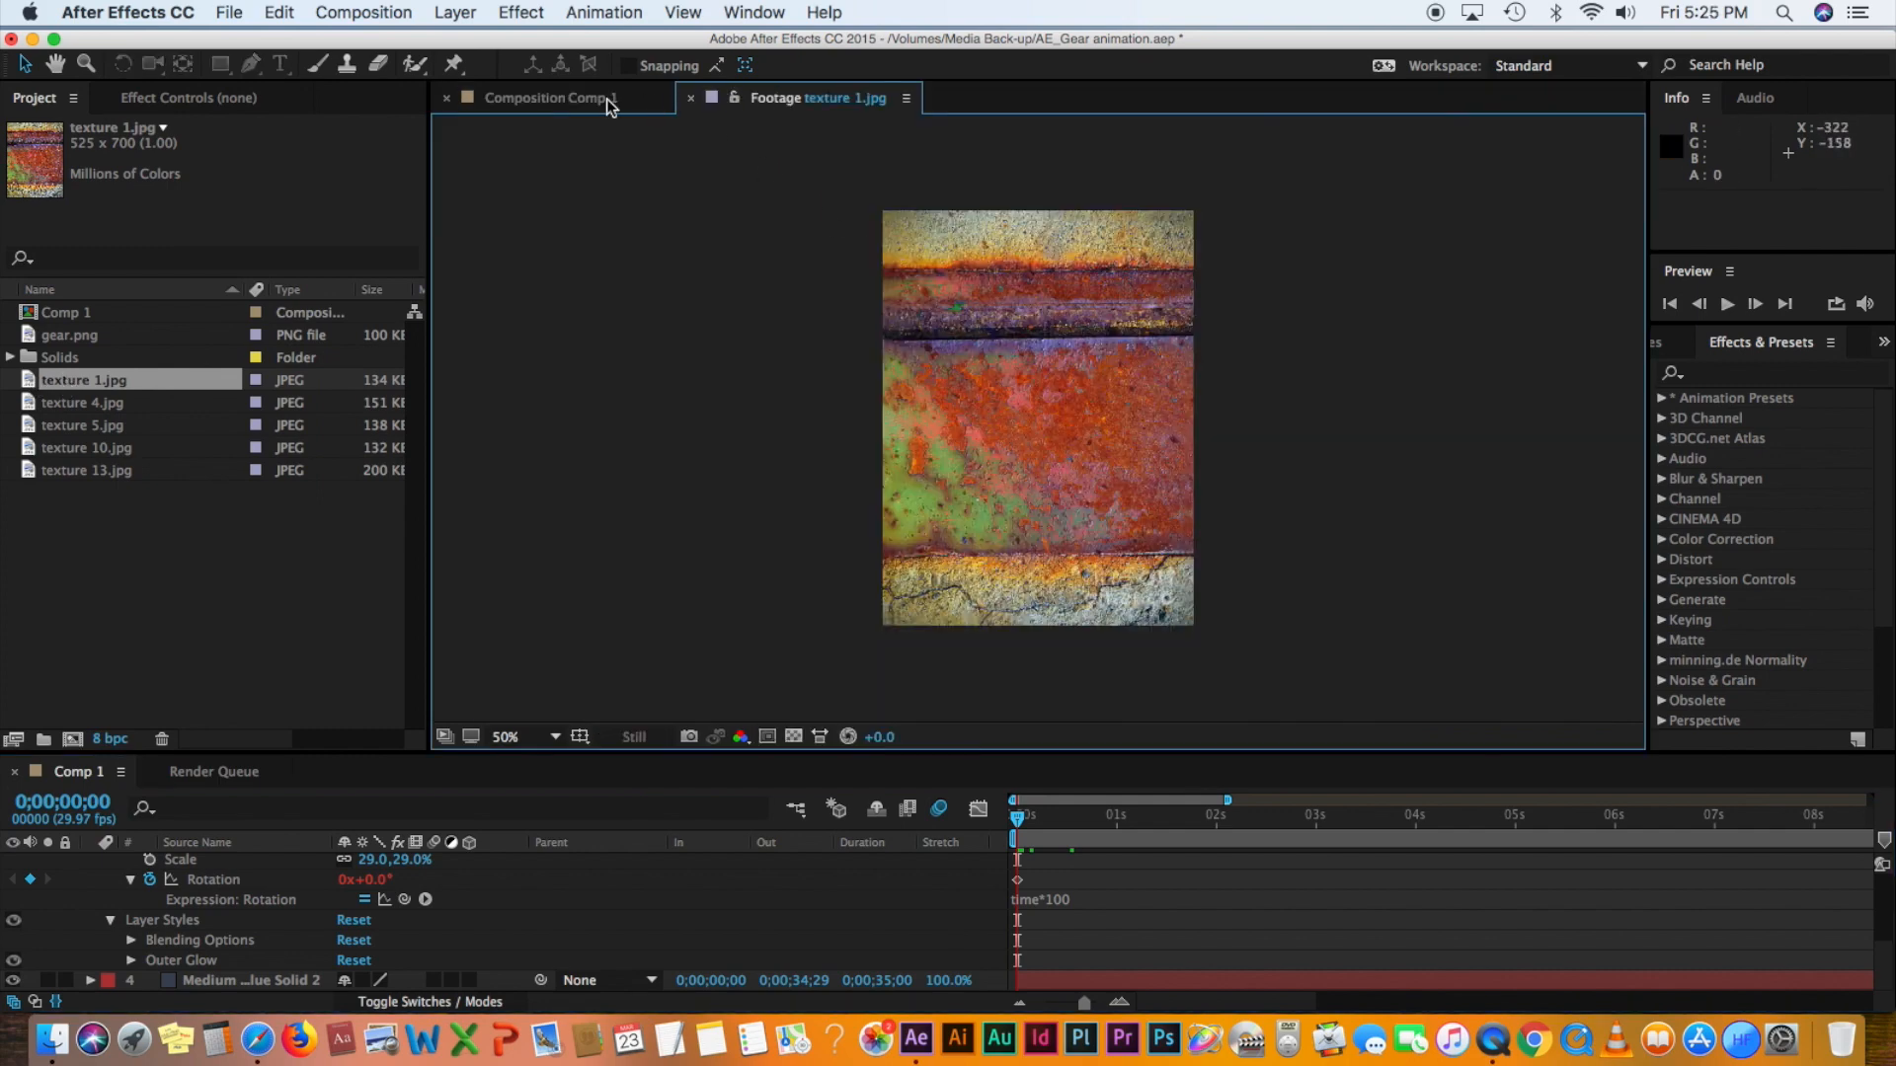
pyautogui.click(558, 96)
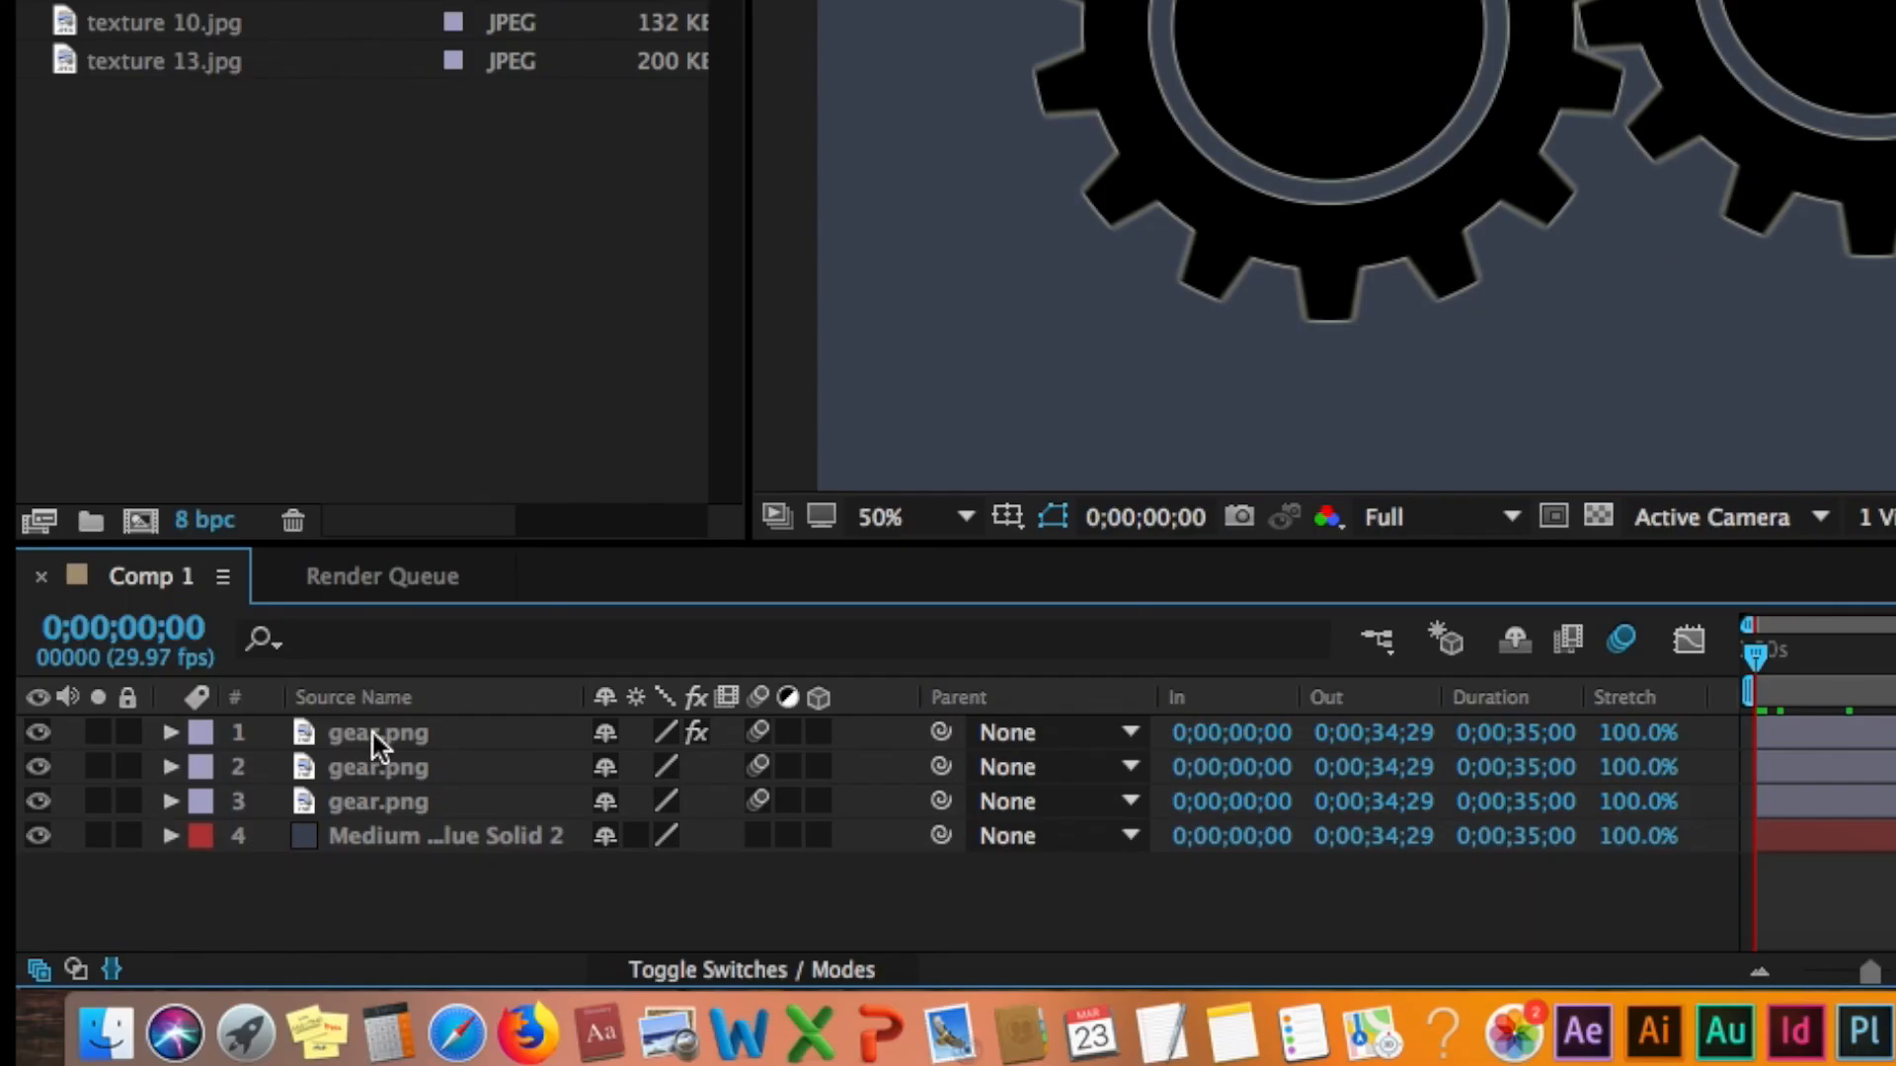
pyautogui.click(373, 733)
pyautogui.click(372, 802)
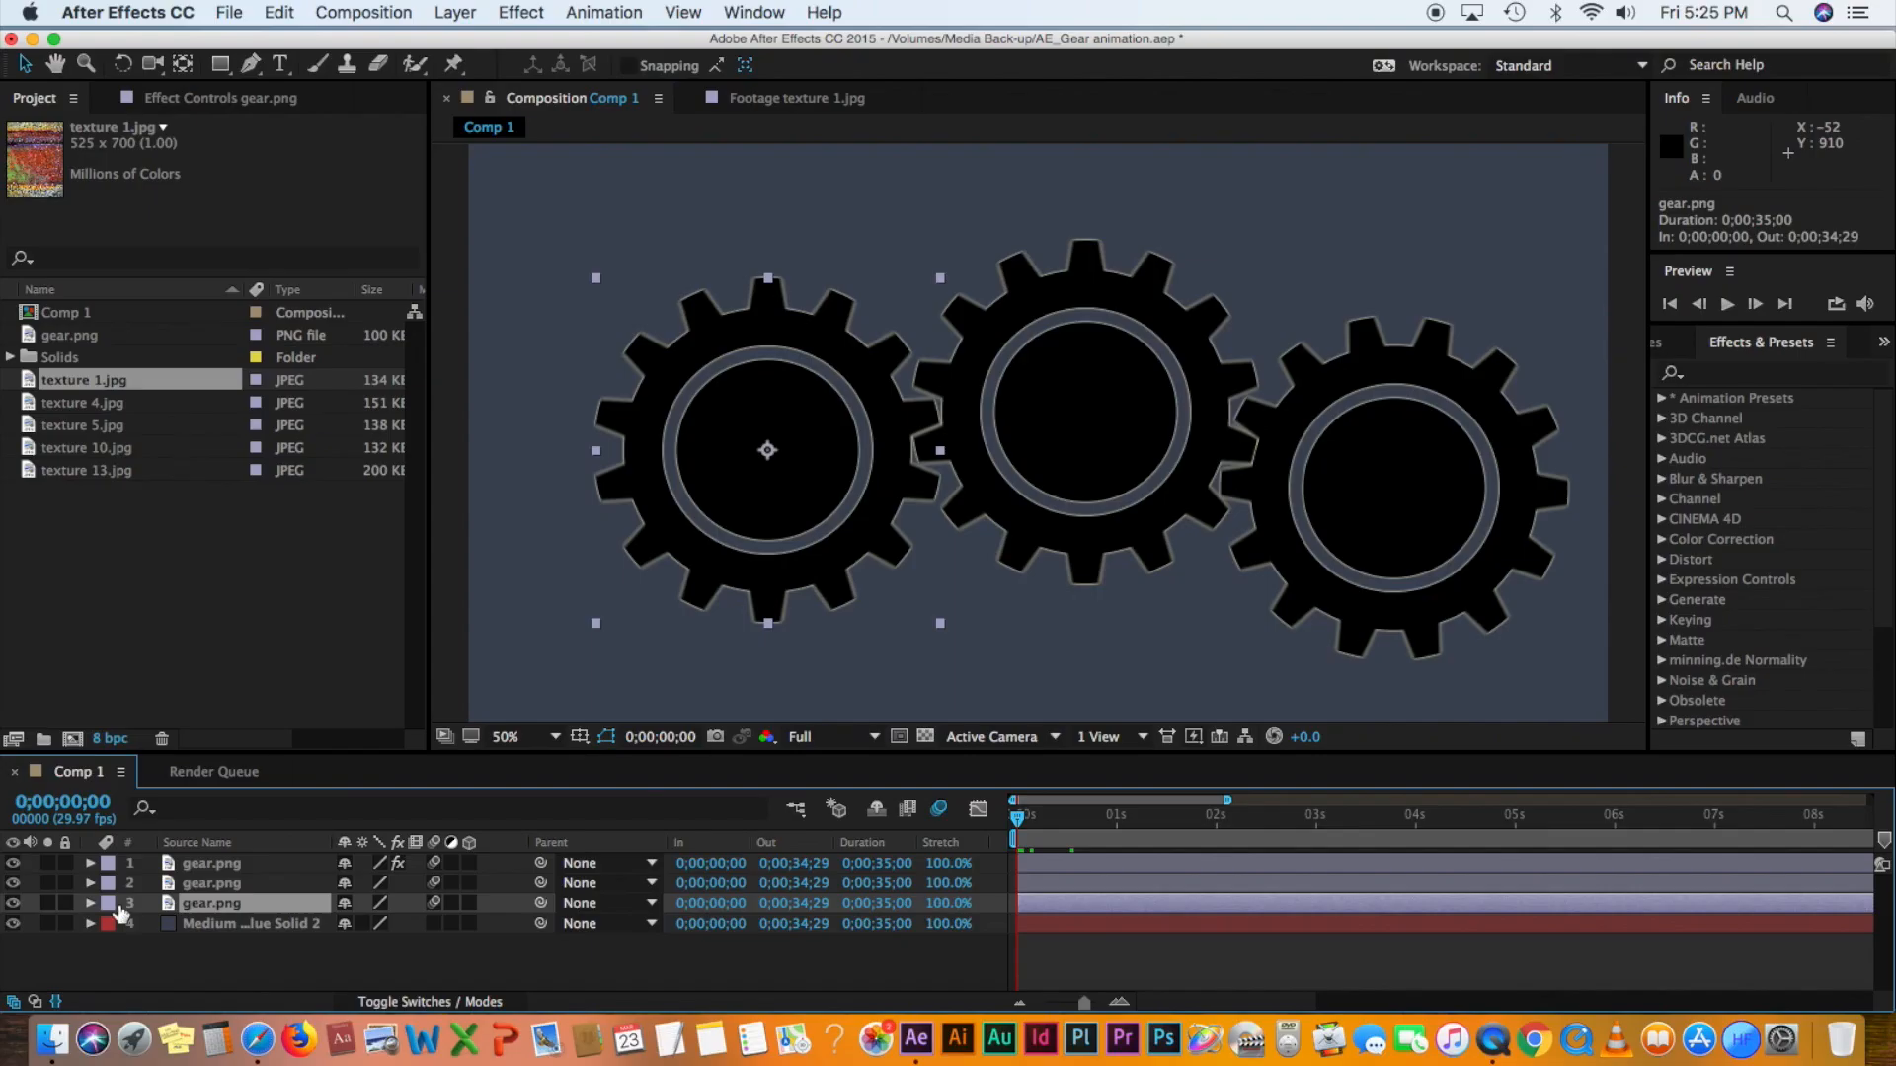
pyautogui.click(47, 903)
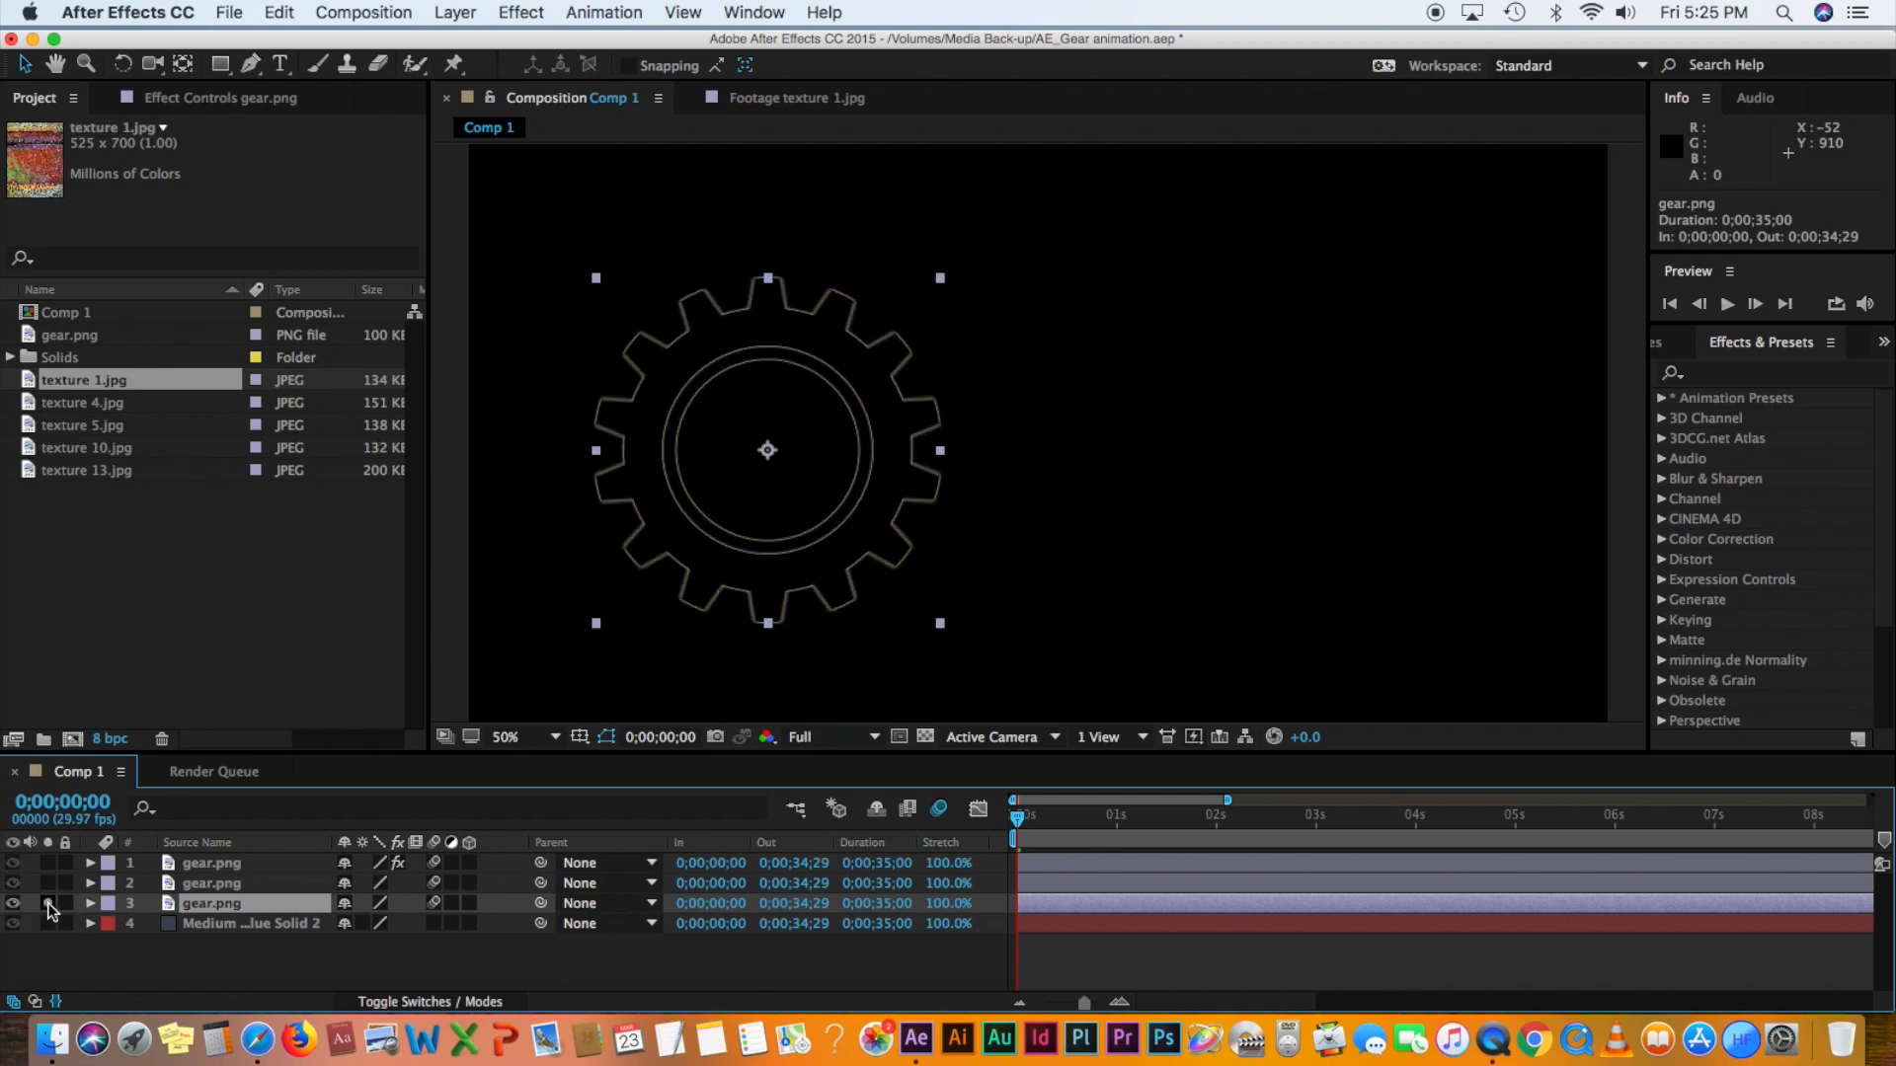
pyautogui.click(47, 903)
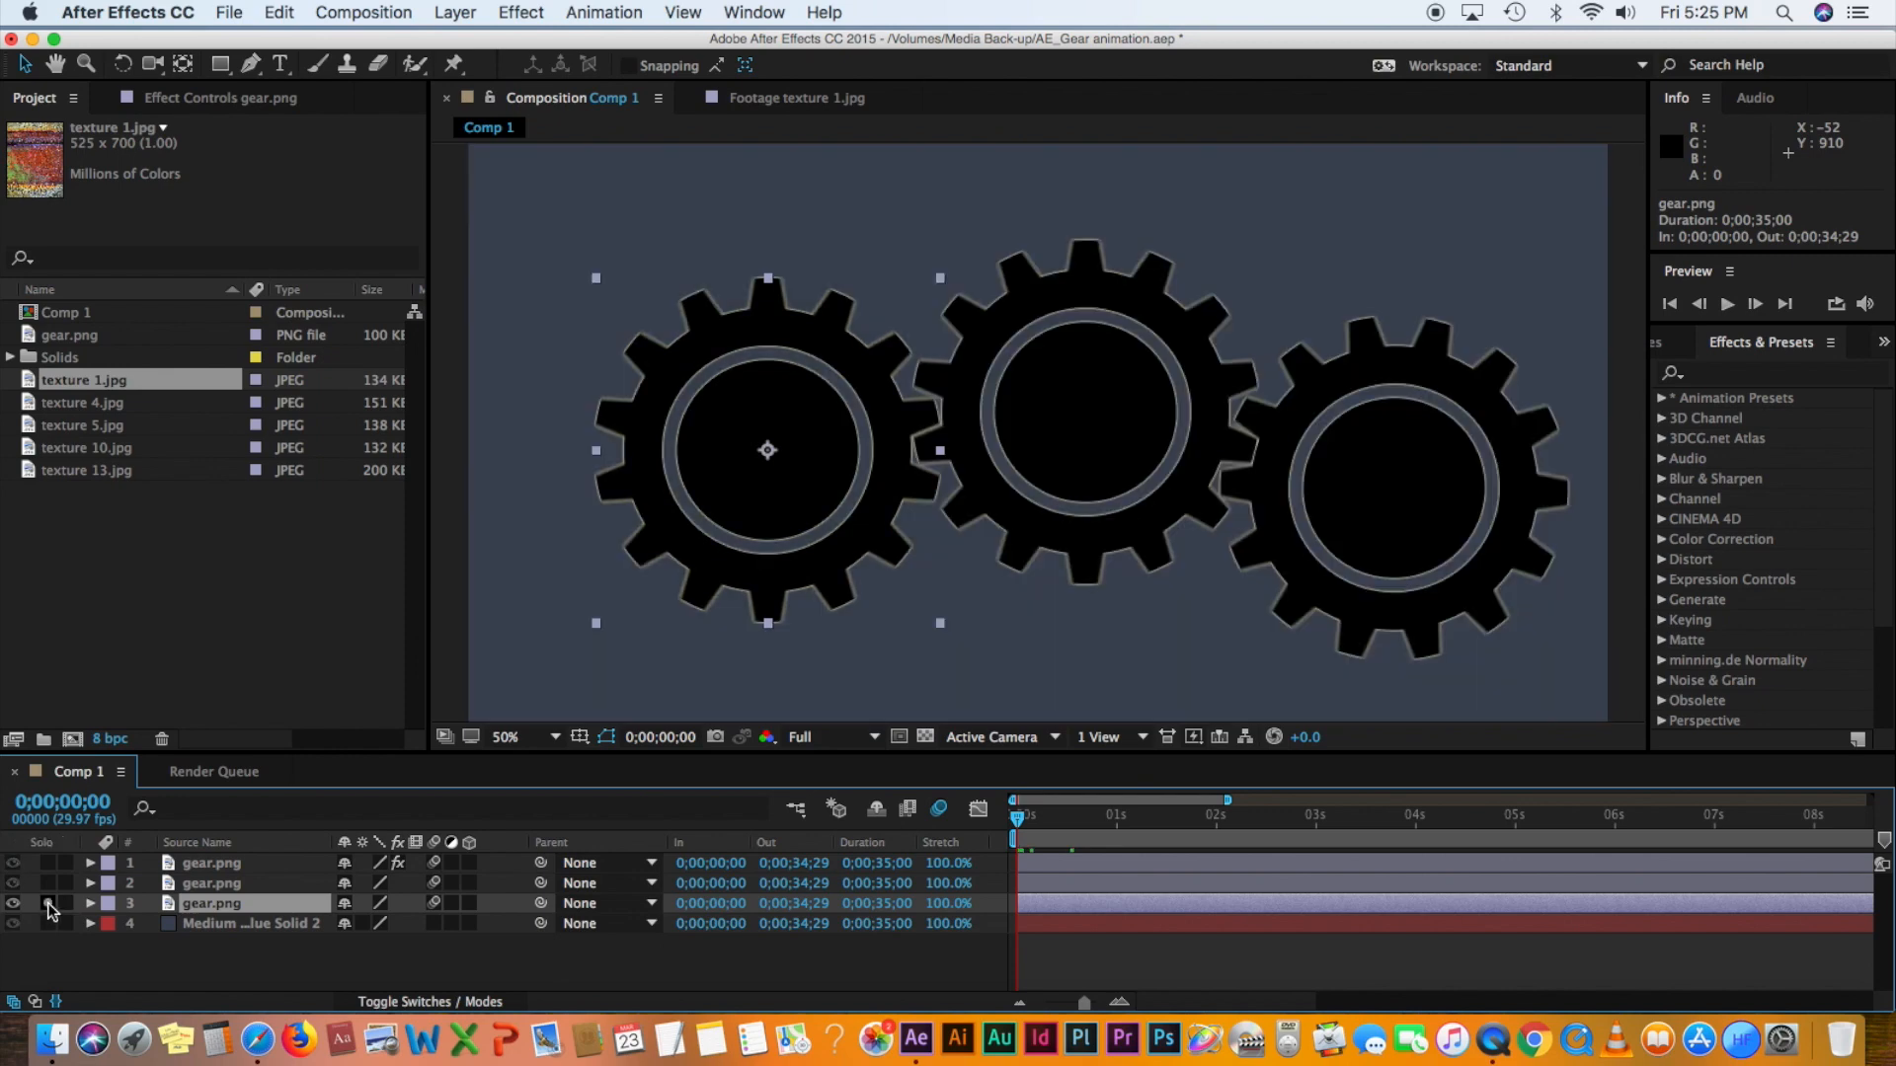
pyautogui.click(48, 903)
pyautogui.click(47, 903)
pyautogui.click(47, 903)
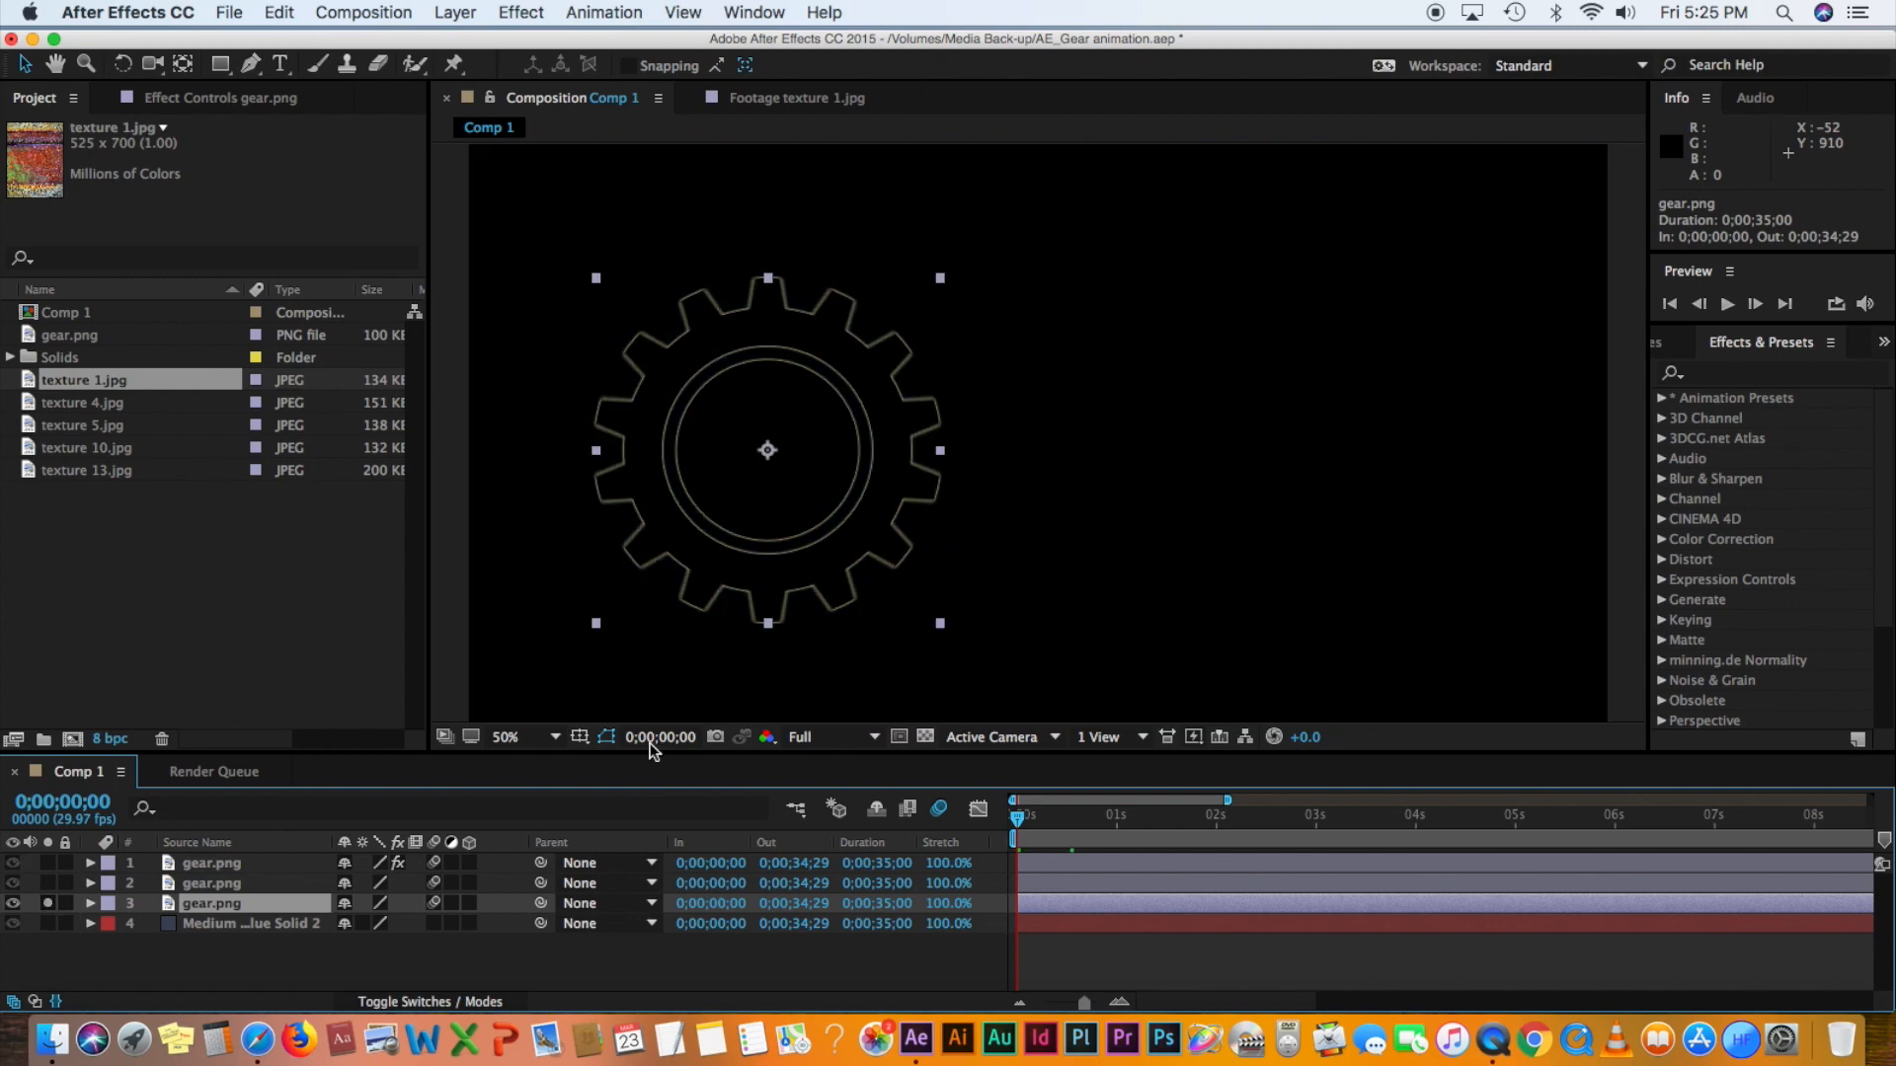
pyautogui.click(47, 904)
# - Add texture 1.jpg to the composition, scale it to about 124% by 93%, and position it at about 490, 582 over the left gear
pyautogui.moveTo(23, 386); pyautogui.dragTo(745, 462)
pyautogui.moveTo(899, 662); pyautogui.dragTo(936, 647)
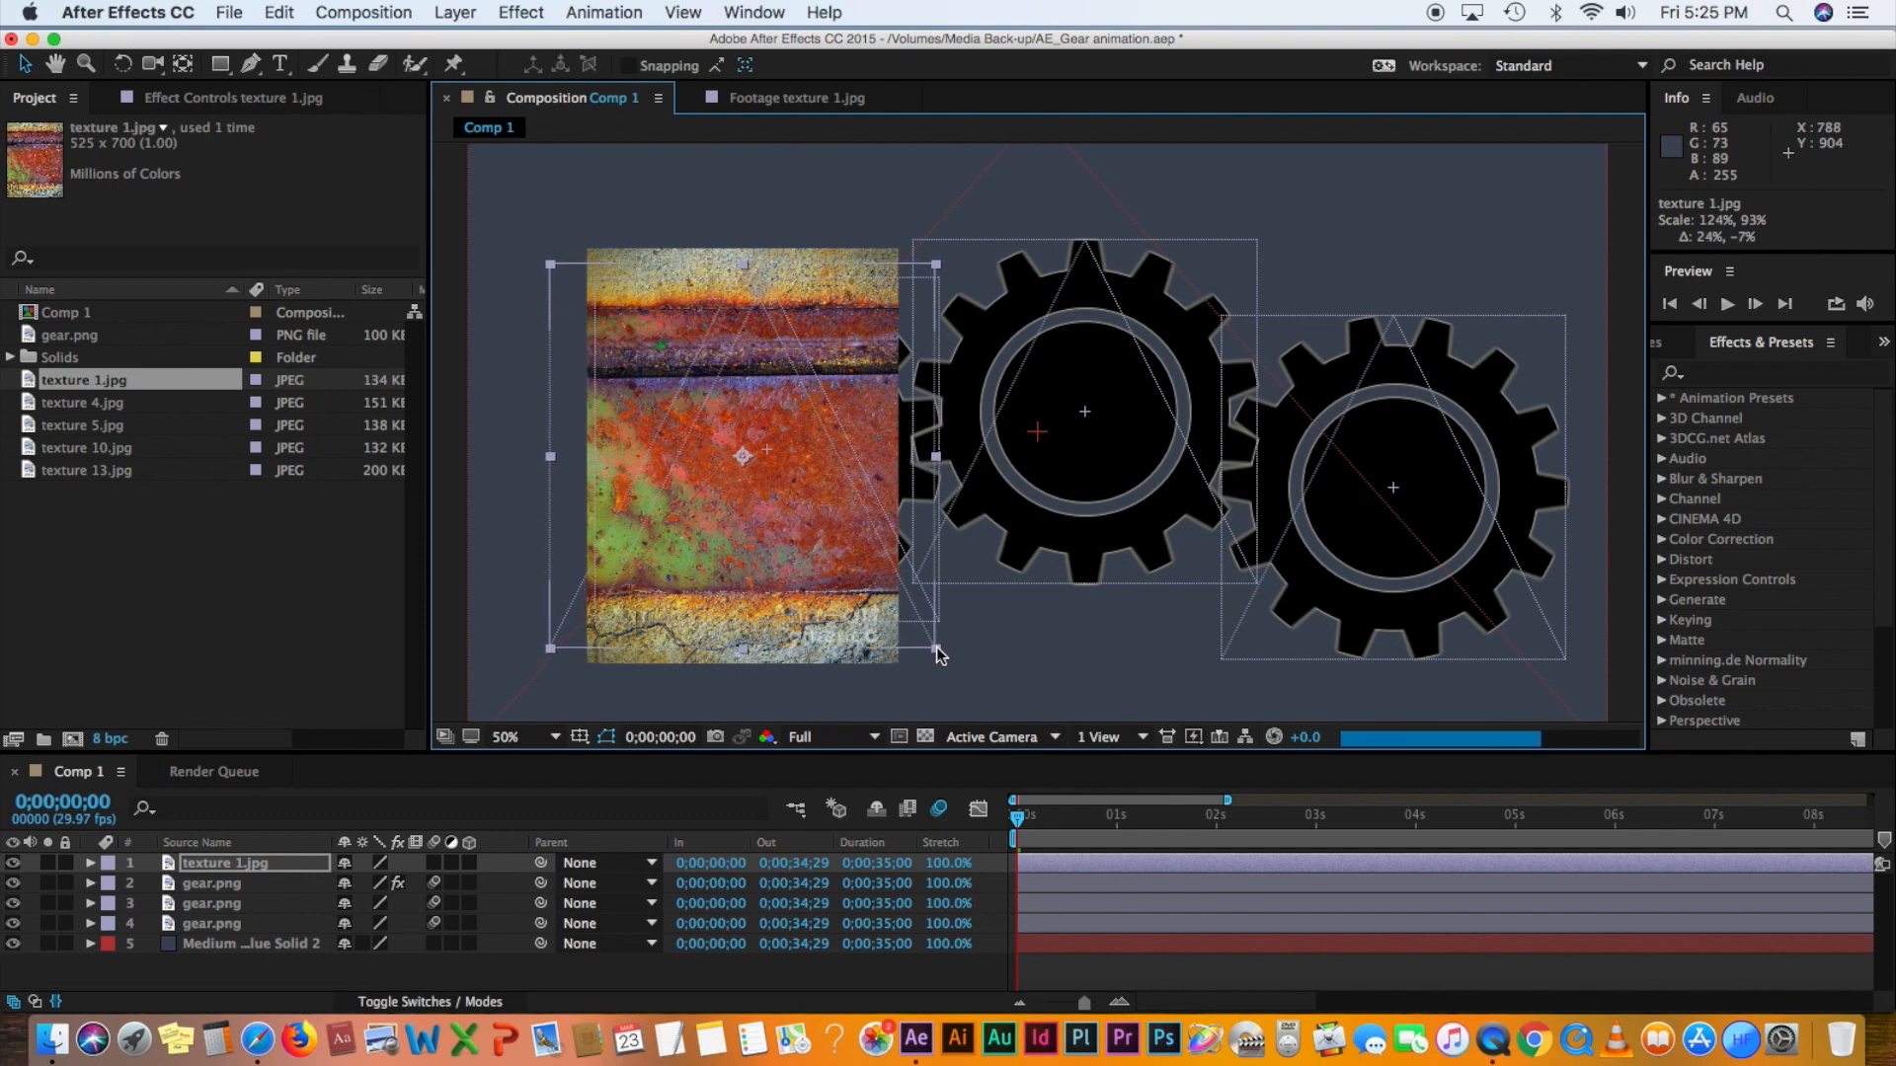
pyautogui.moveTo(744, 454); pyautogui.dragTo(762, 454)
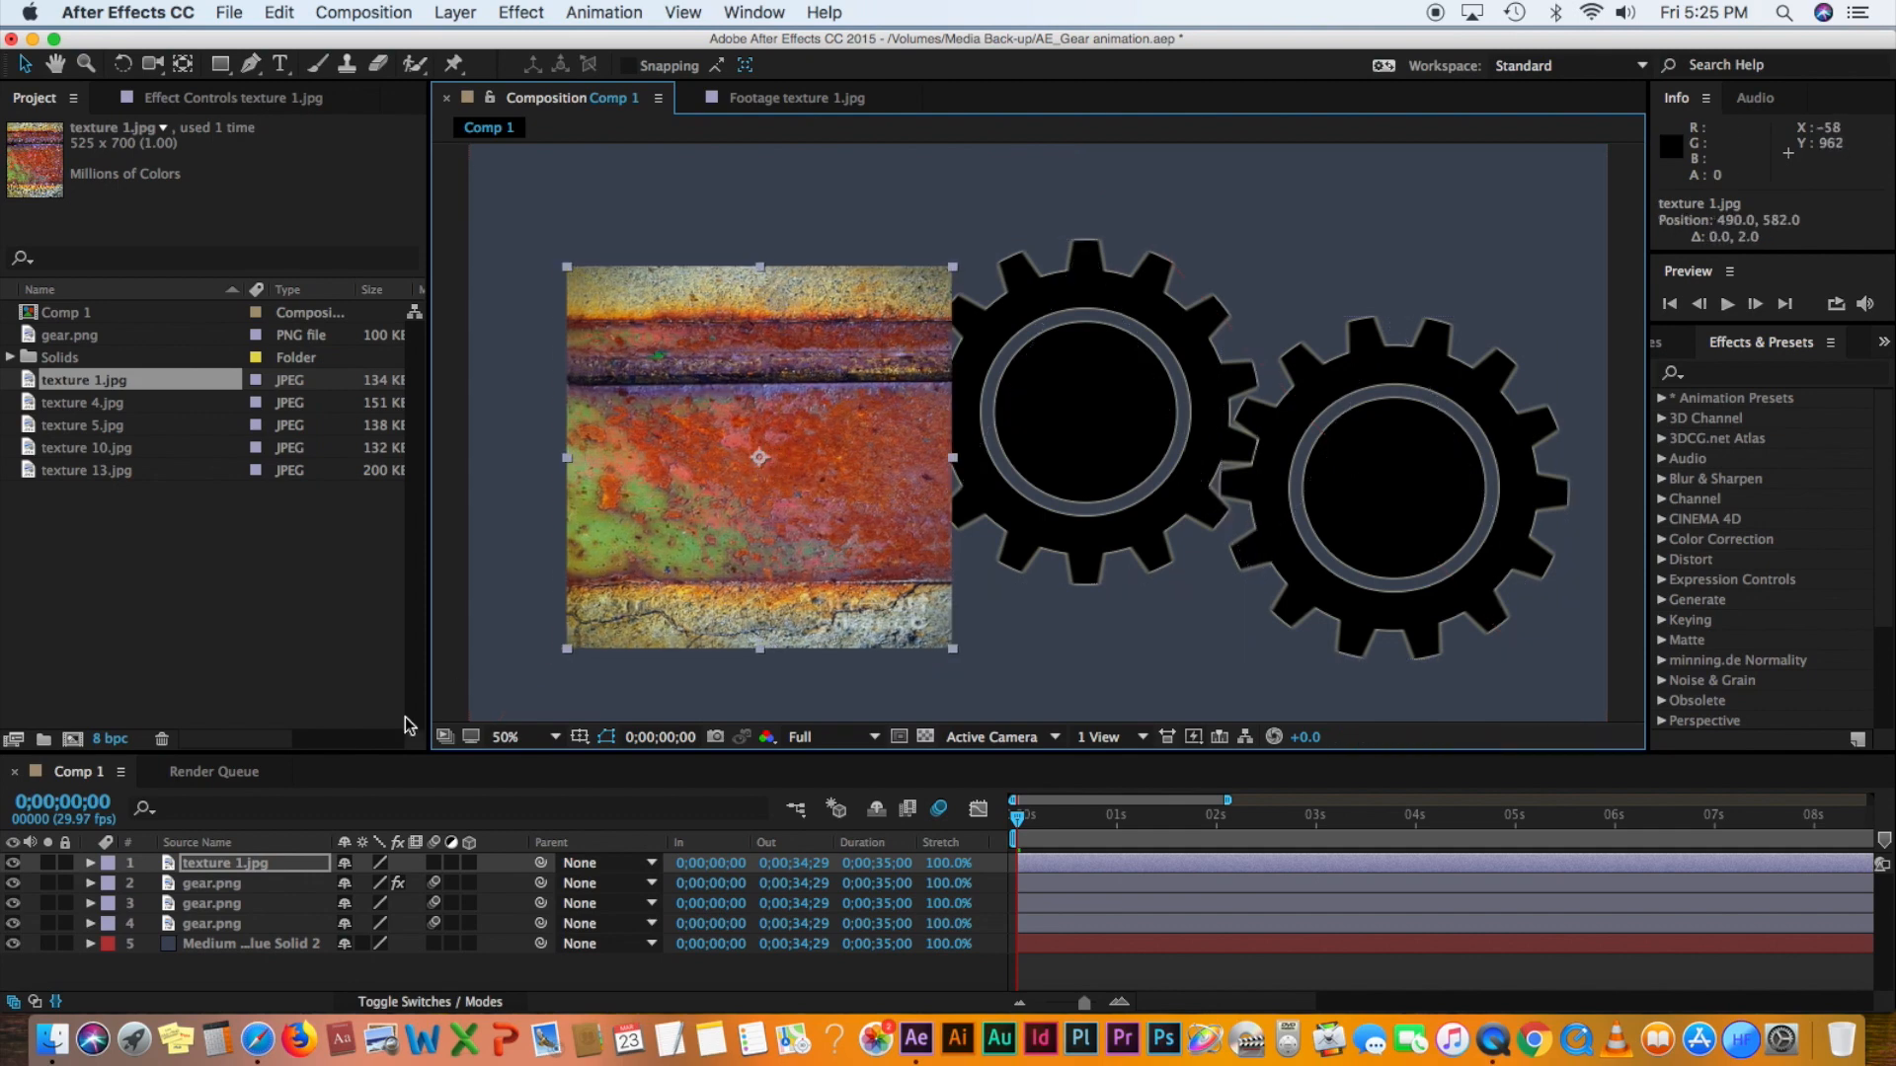
# - Move the texture 1.jpg layer directly below the left gear's gear.png layer in the layer stack
pyautogui.click(203, 861)
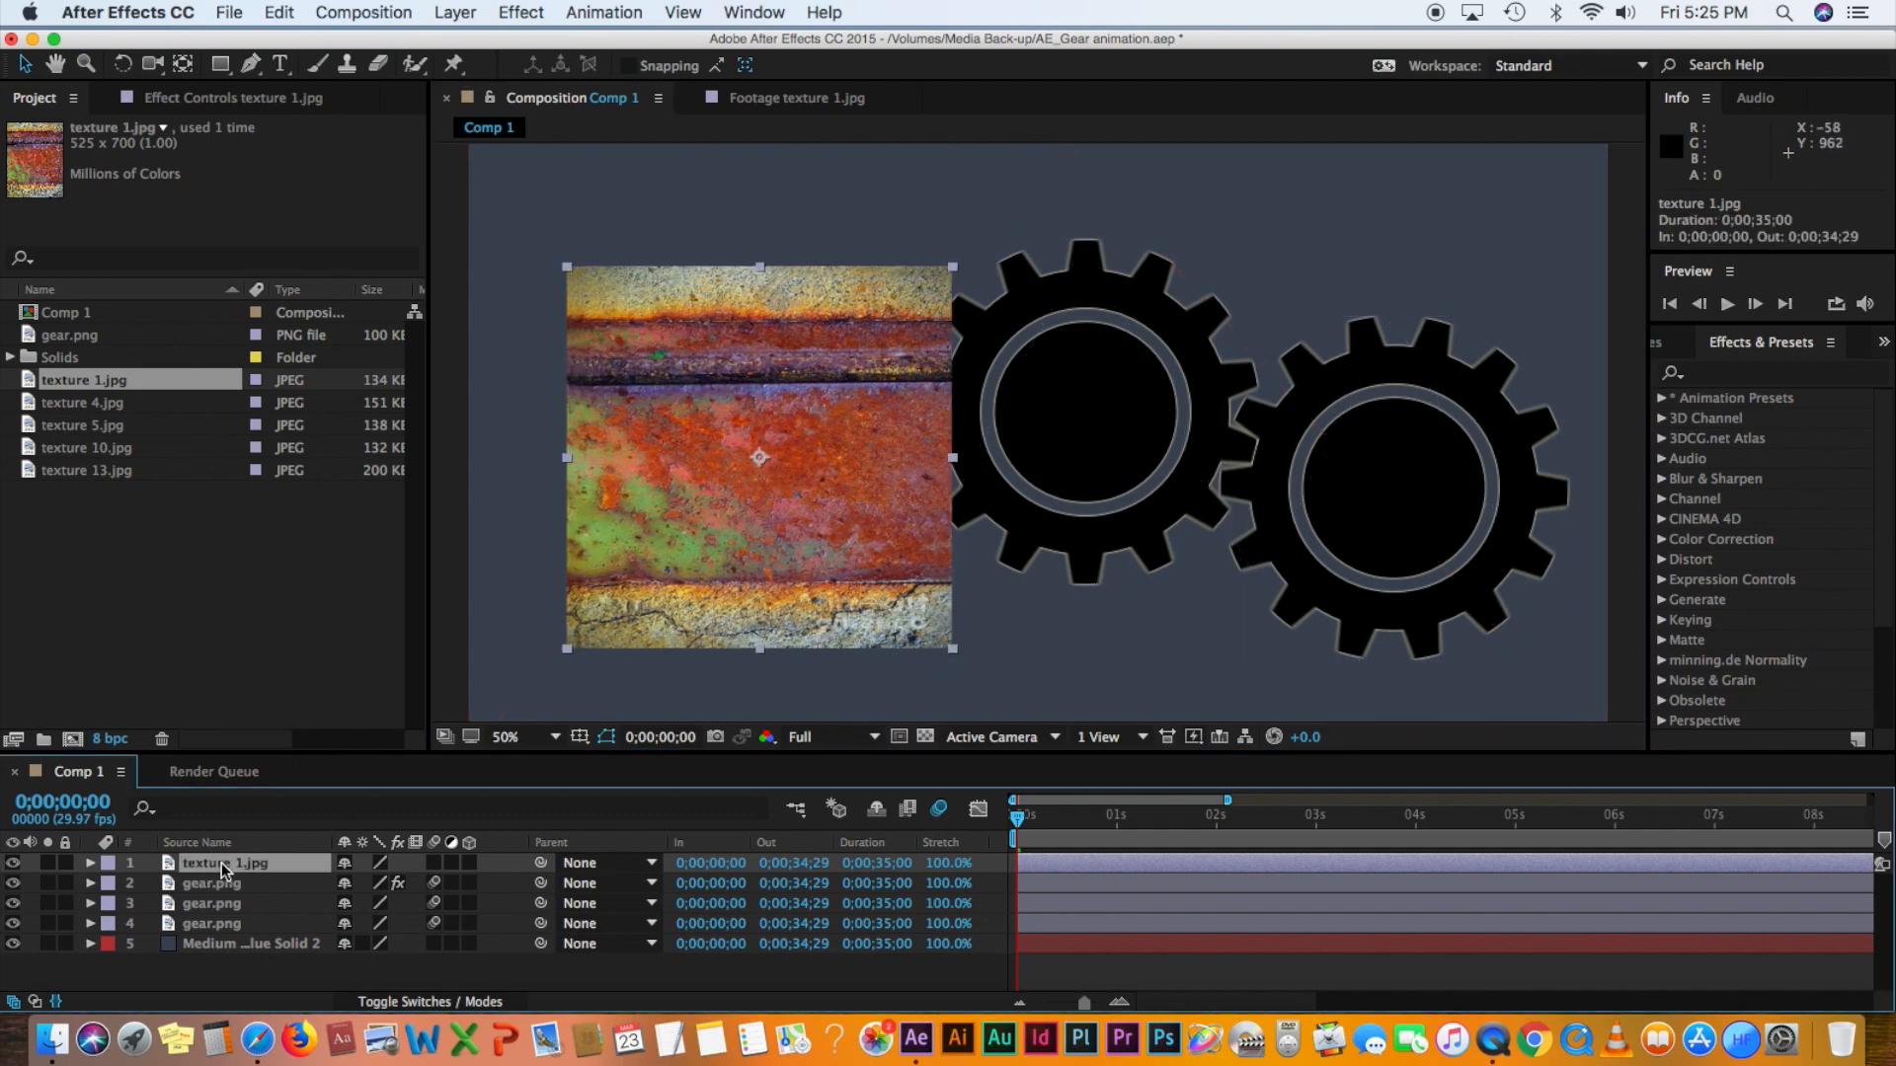
pyautogui.moveTo(223, 865); pyautogui.dragTo(223, 886)
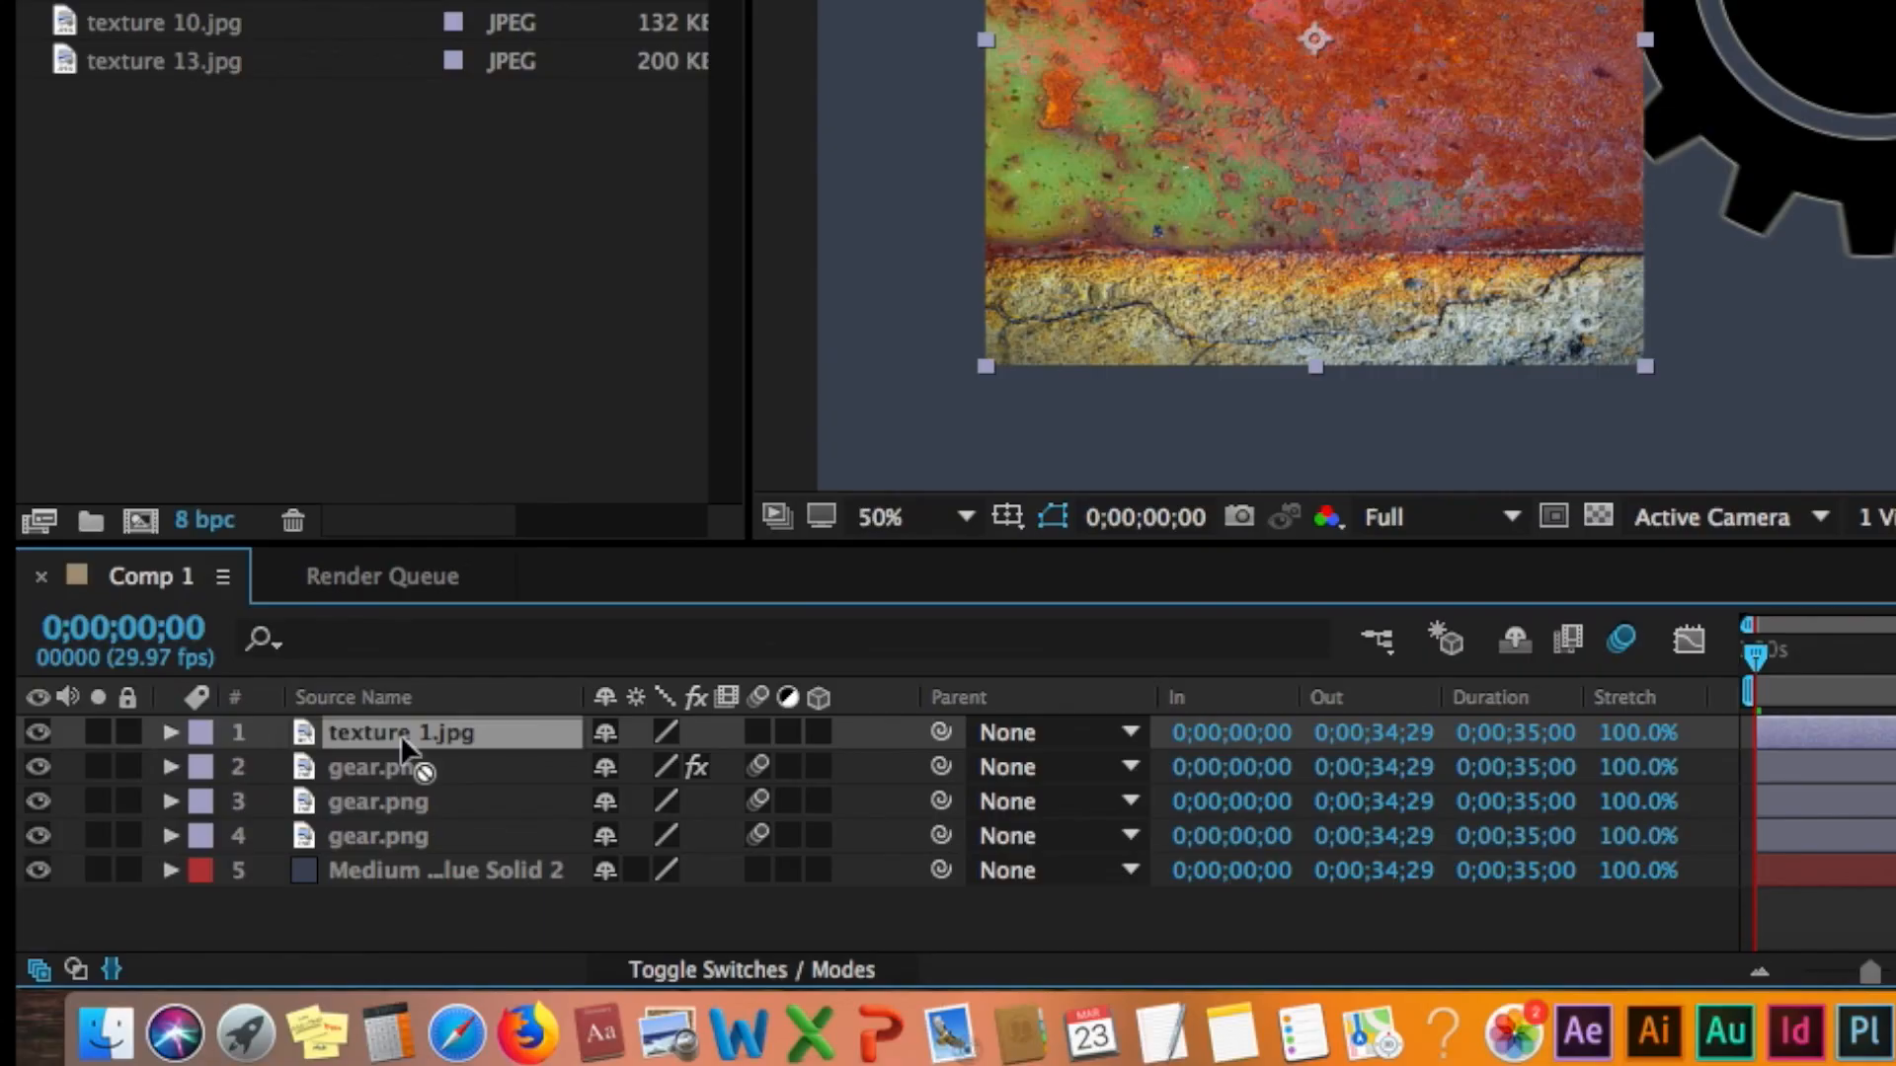
pyautogui.moveTo(400, 775); pyautogui.dragTo(405, 859)
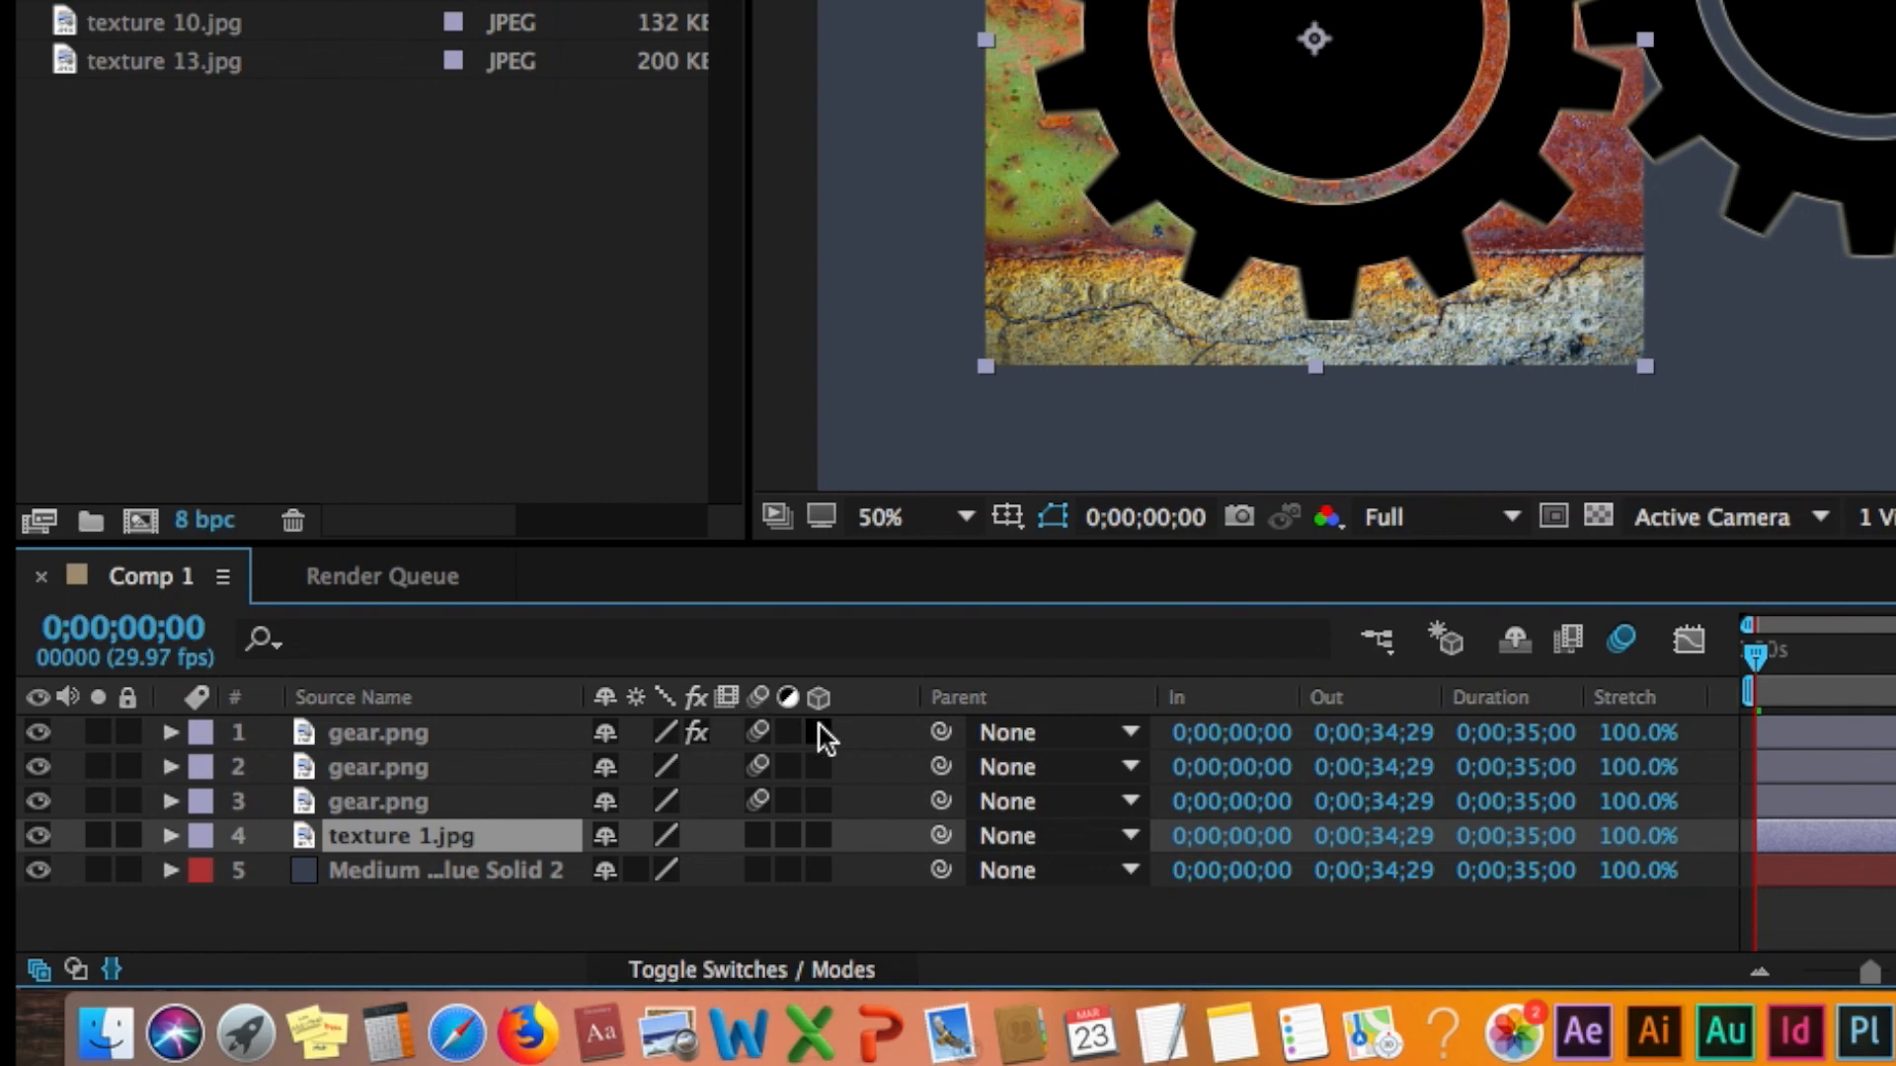
# - Set the texture 1.jpg layer's track matte to Alpha Matte "gear.png" and undo the last blending mode change
pyautogui.click(738, 969)
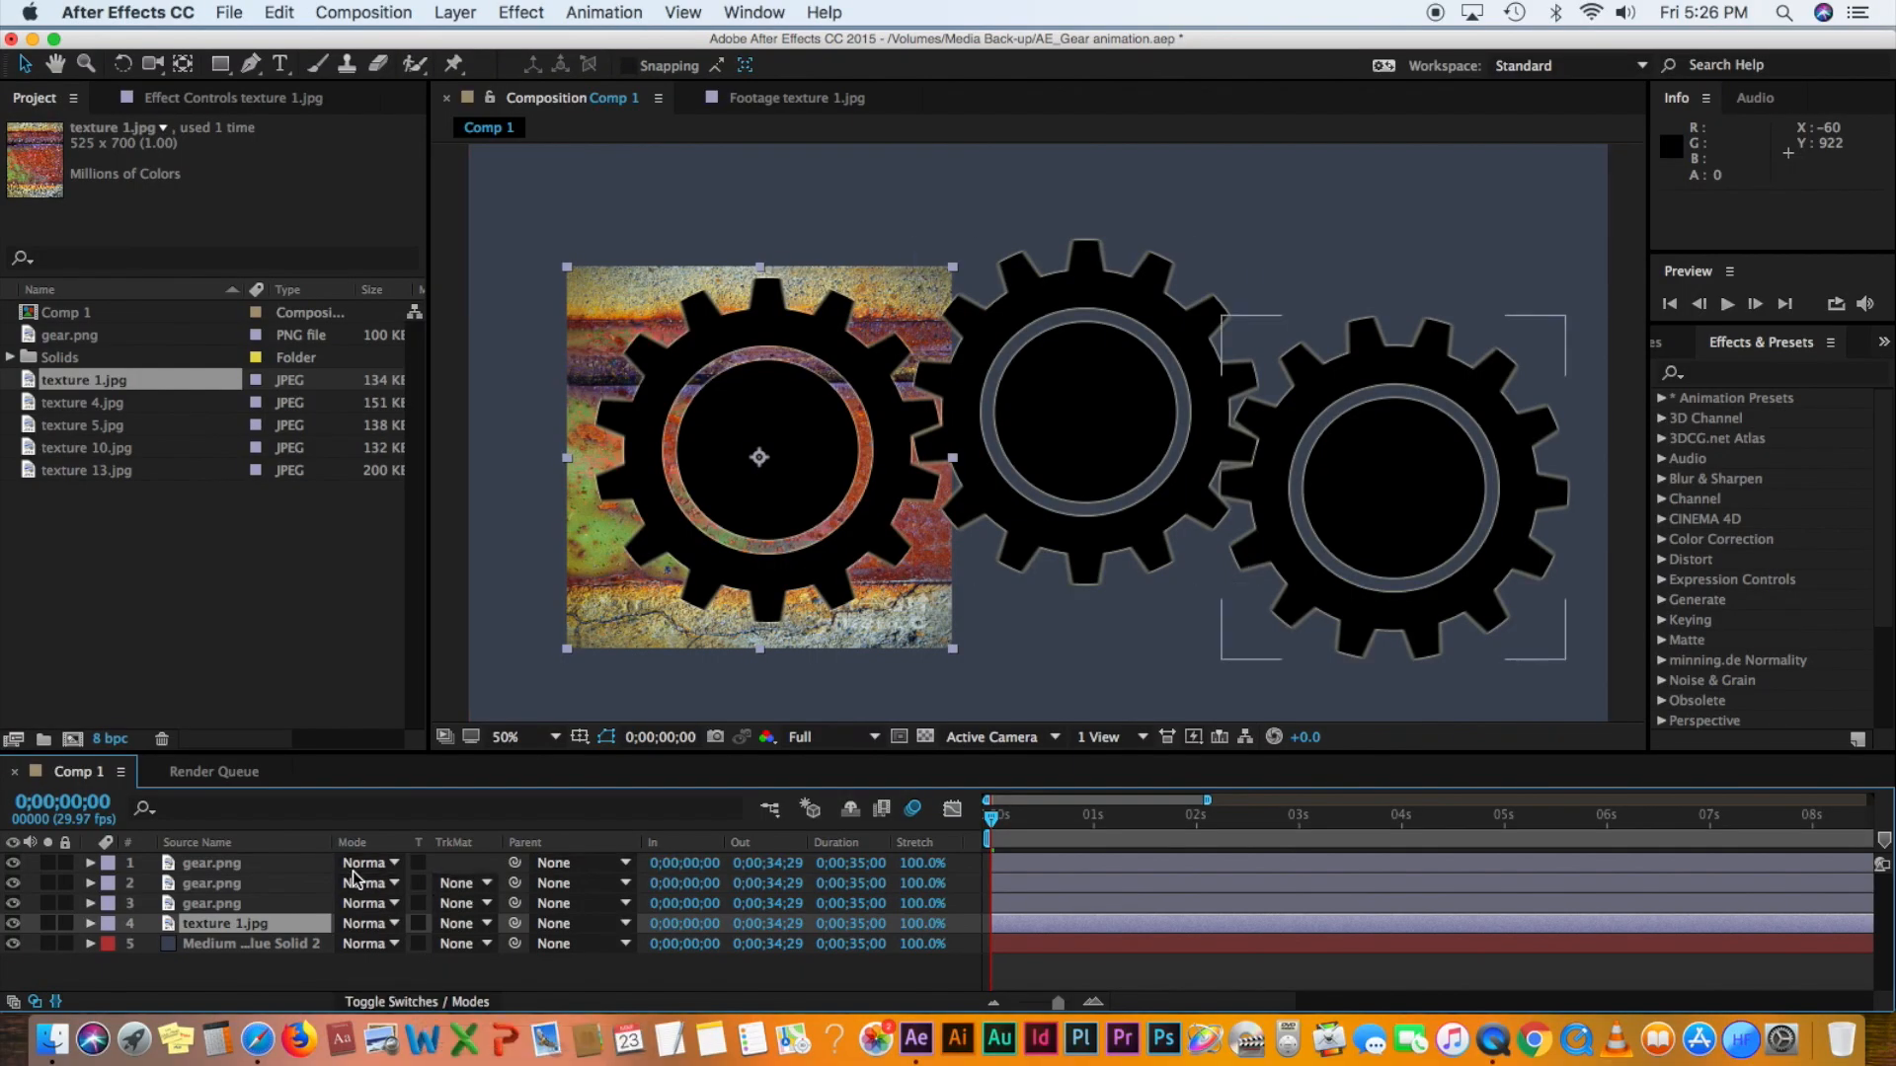
pyautogui.click(486, 925)
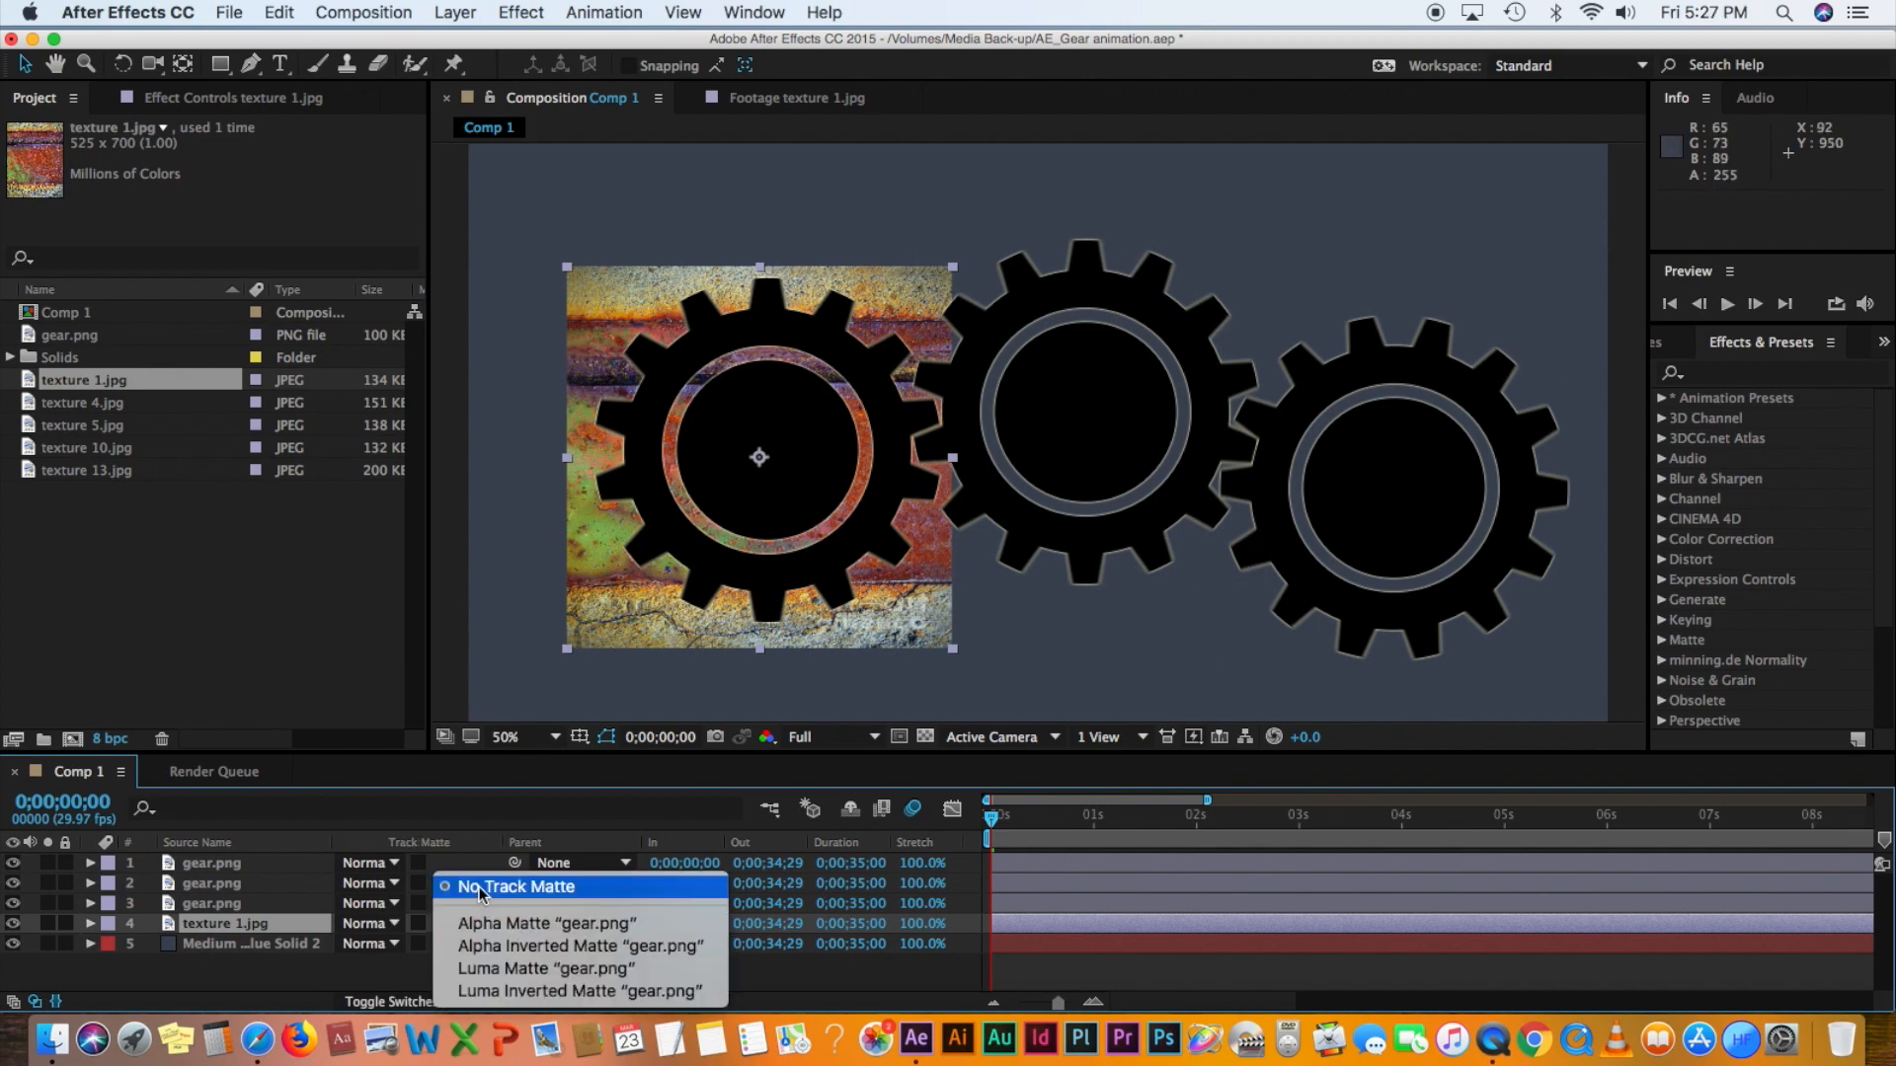
pyautogui.click(534, 925)
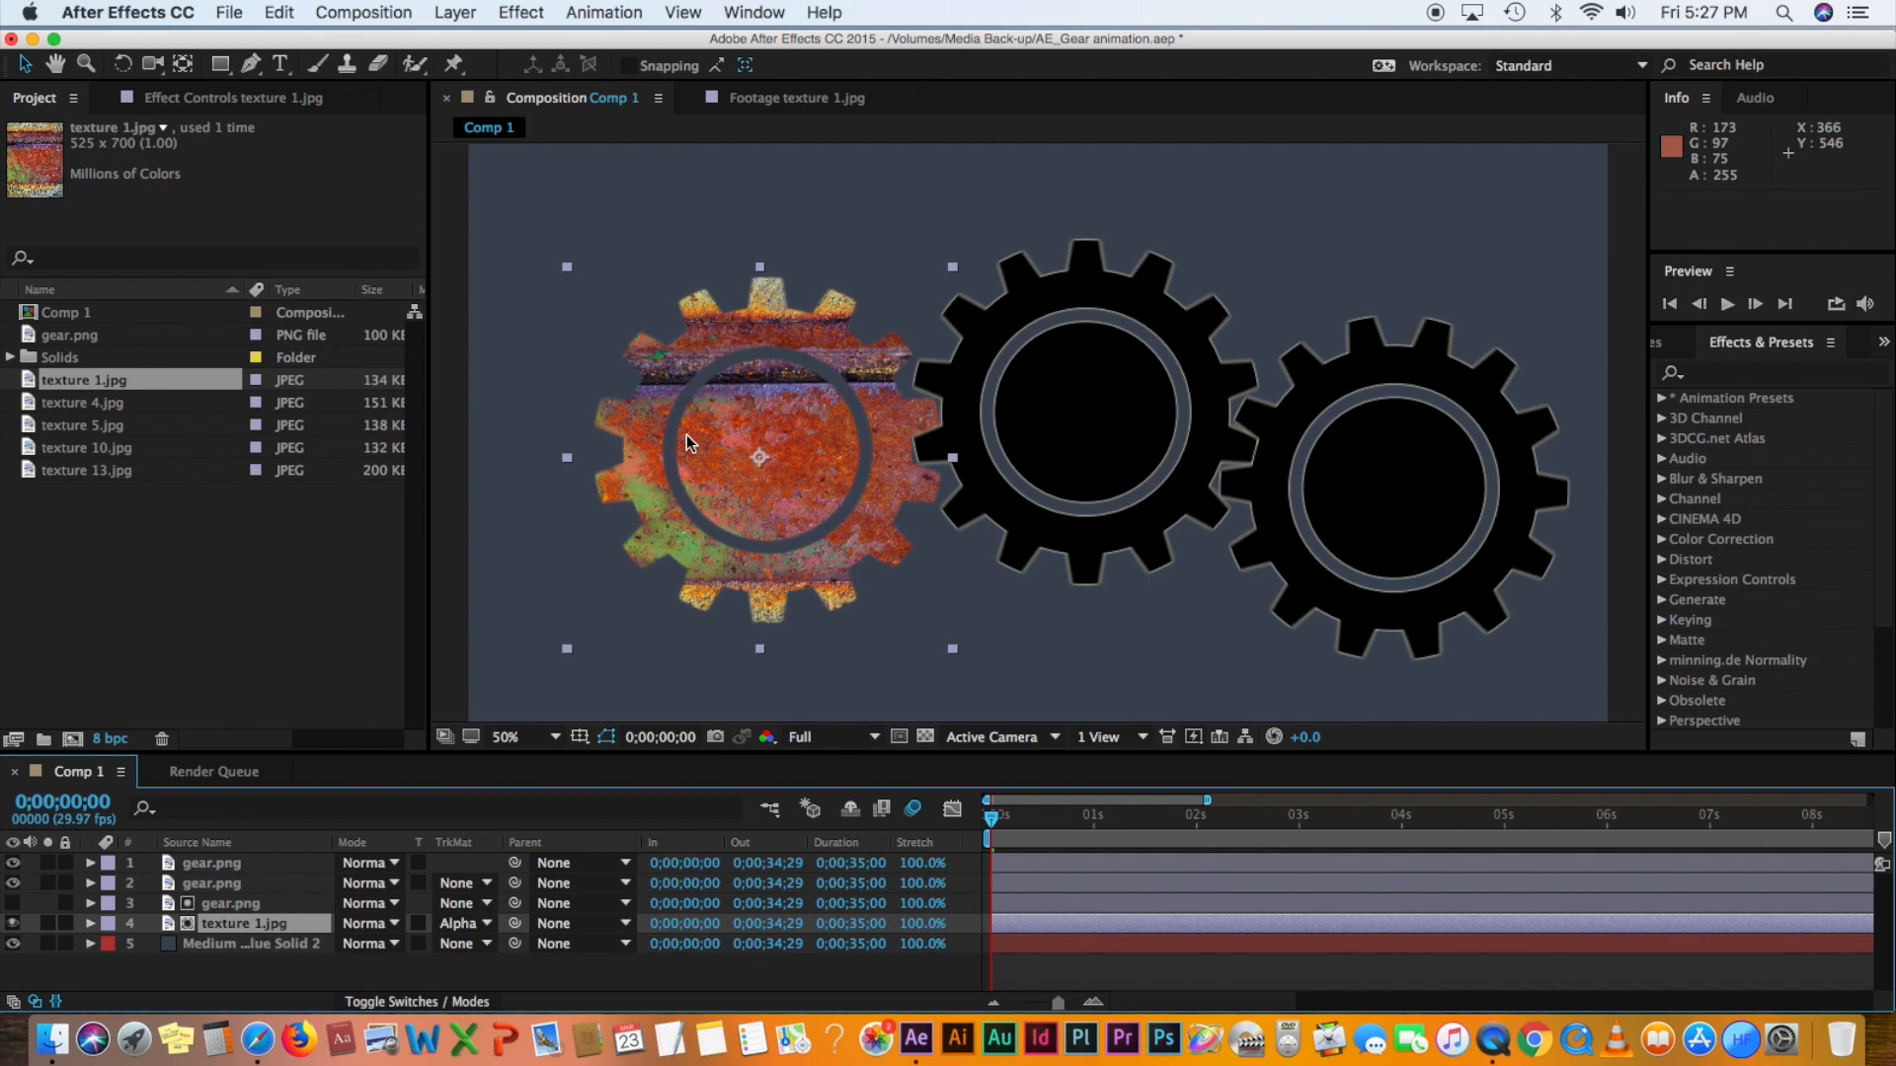
pyautogui.press('super+z')
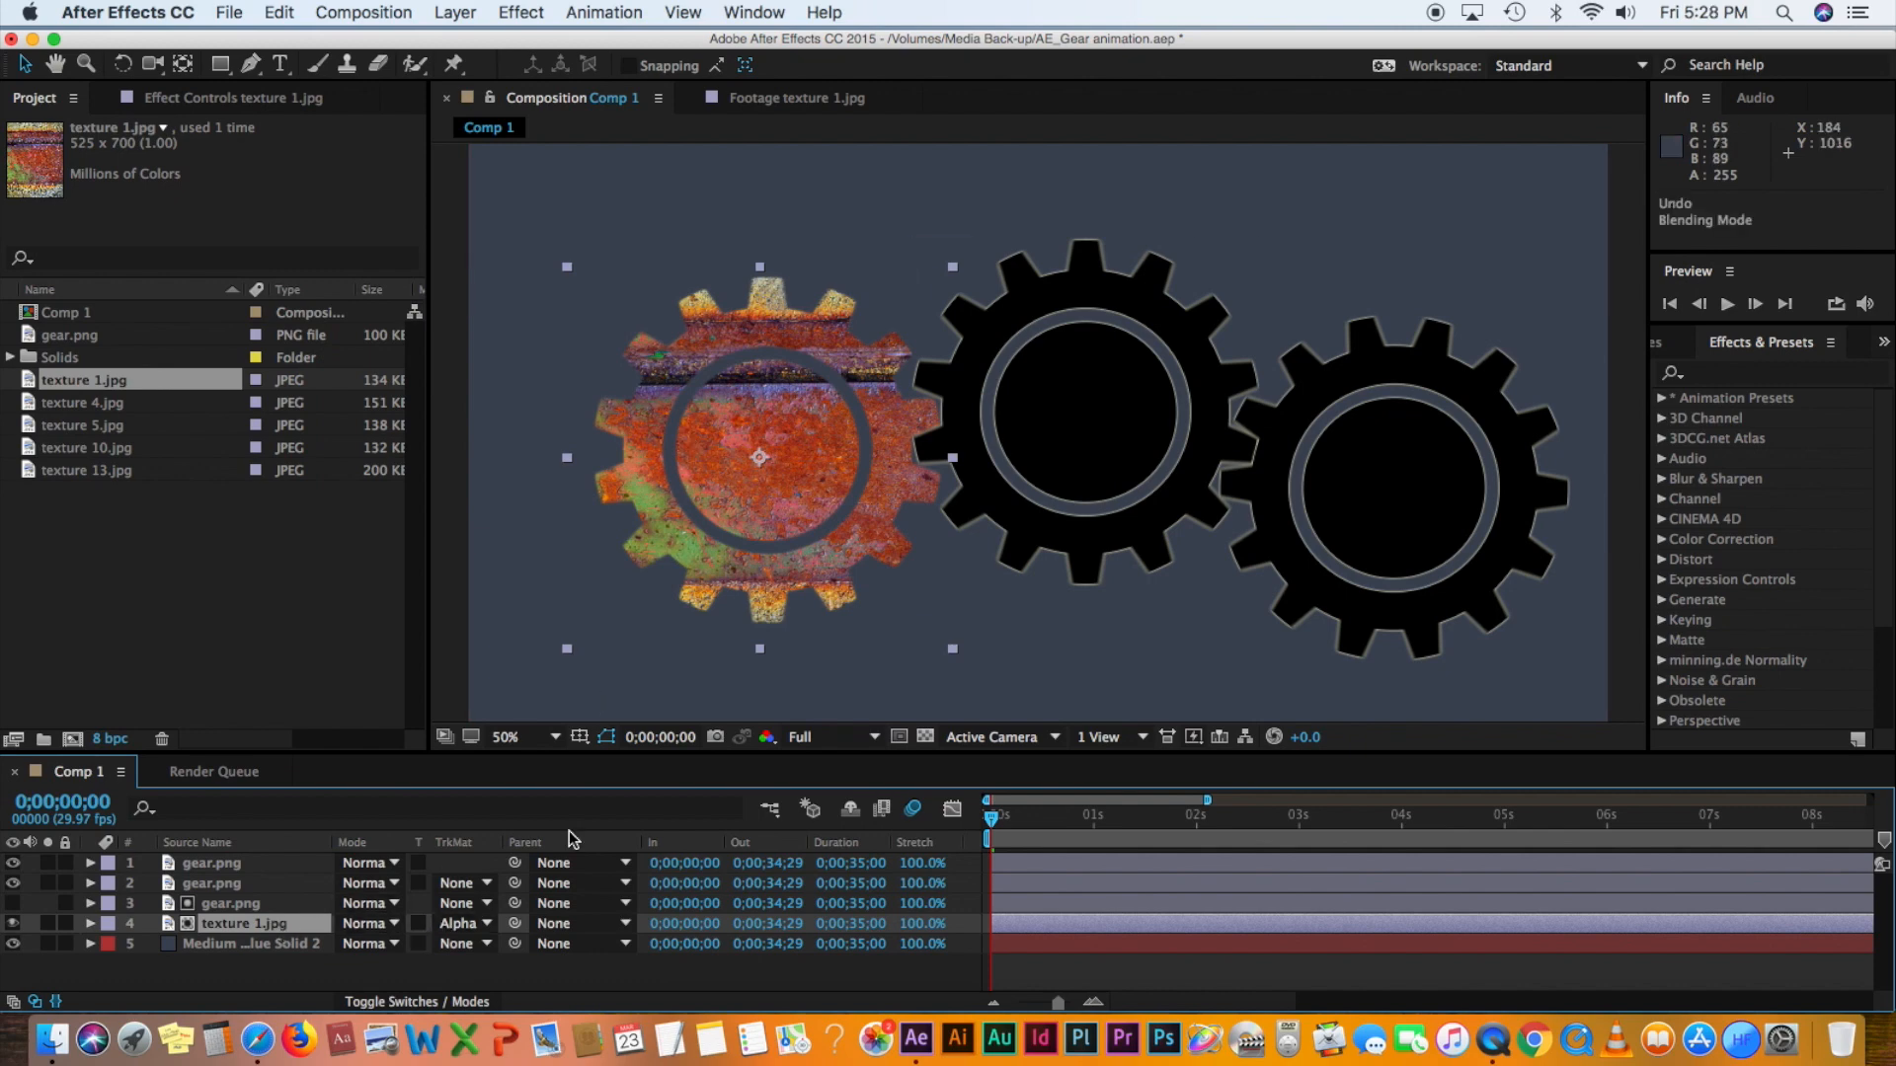
# - Parent the texture 1.jpg layer to its matte layer 3. gear.png and scrub the timeline to check that they rotate together
pyautogui.moveTo(990, 819); pyautogui.dragTo(999, 816)
pyautogui.moveTo(1001, 815); pyautogui.dragTo(960, 812)
pyautogui.moveTo(515, 924); pyautogui.dragTo(213, 902)
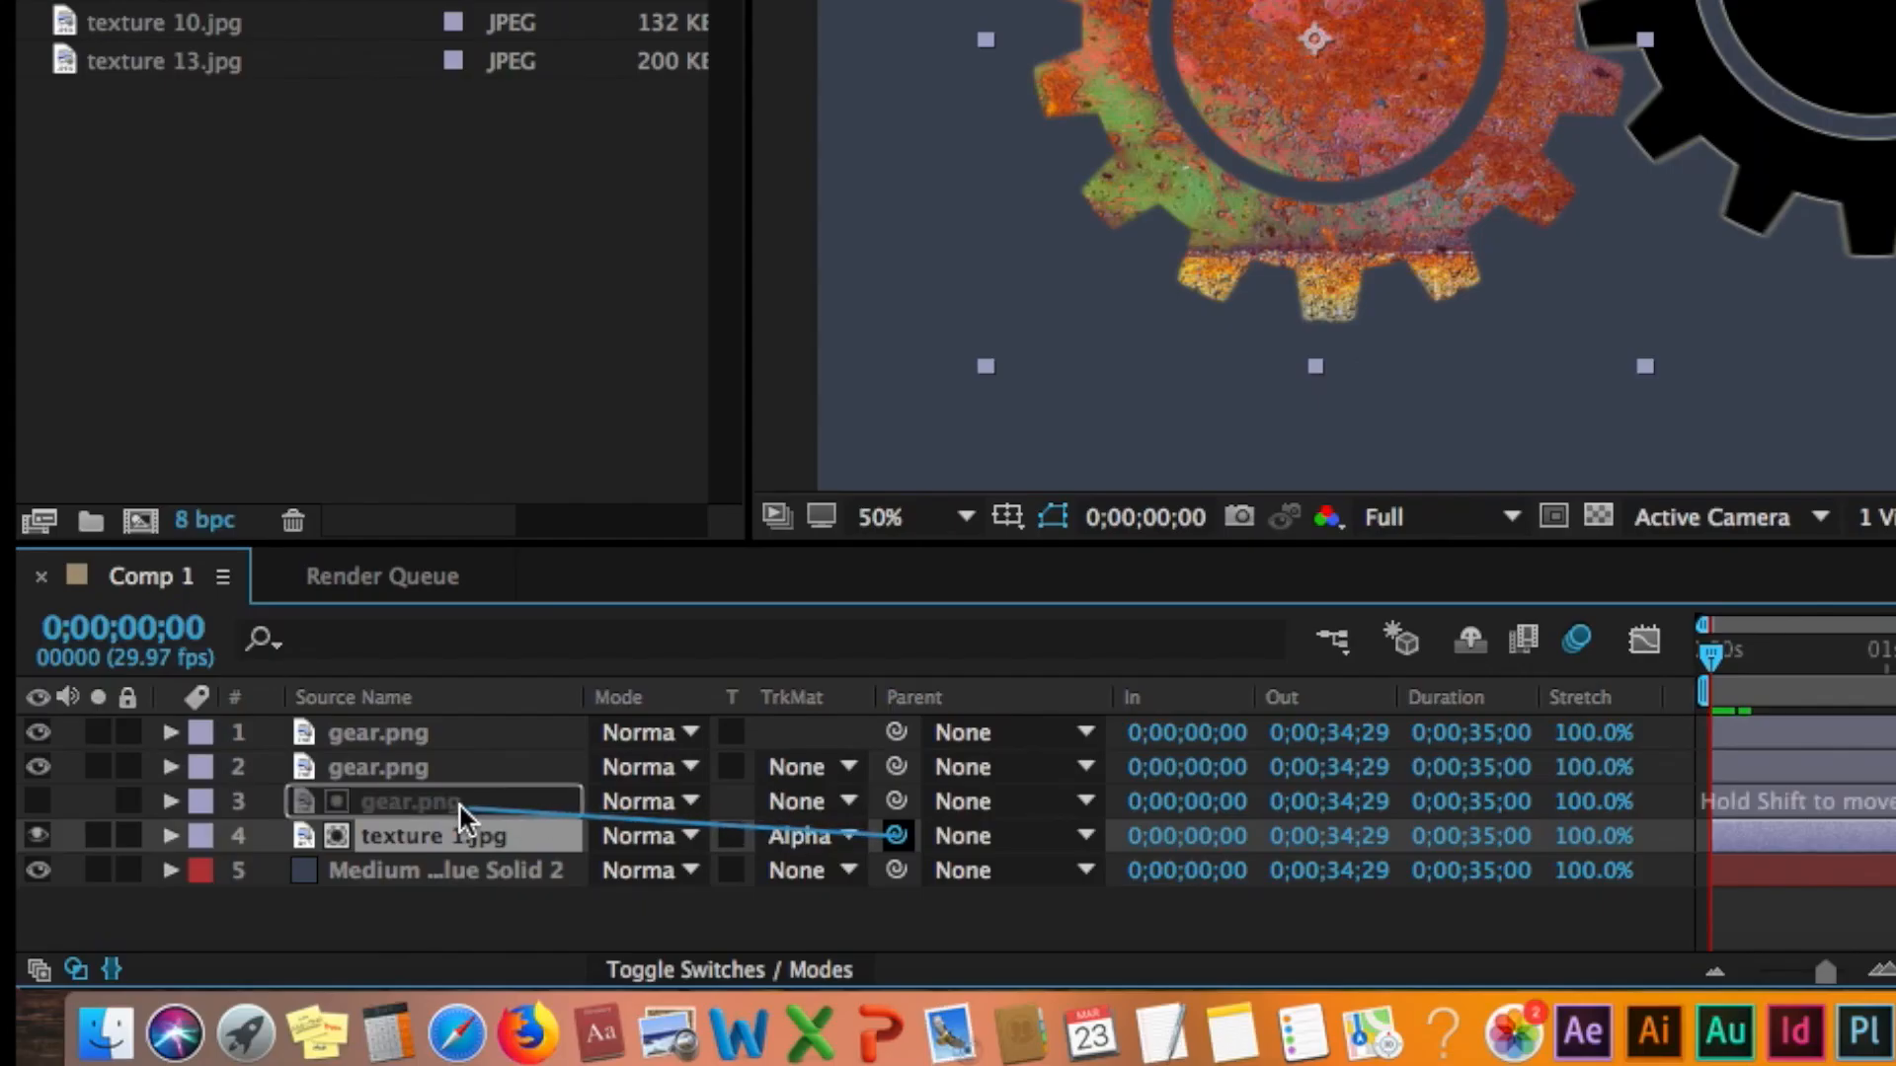
pyautogui.moveTo(383, 798); pyautogui.dragTo(384, 798)
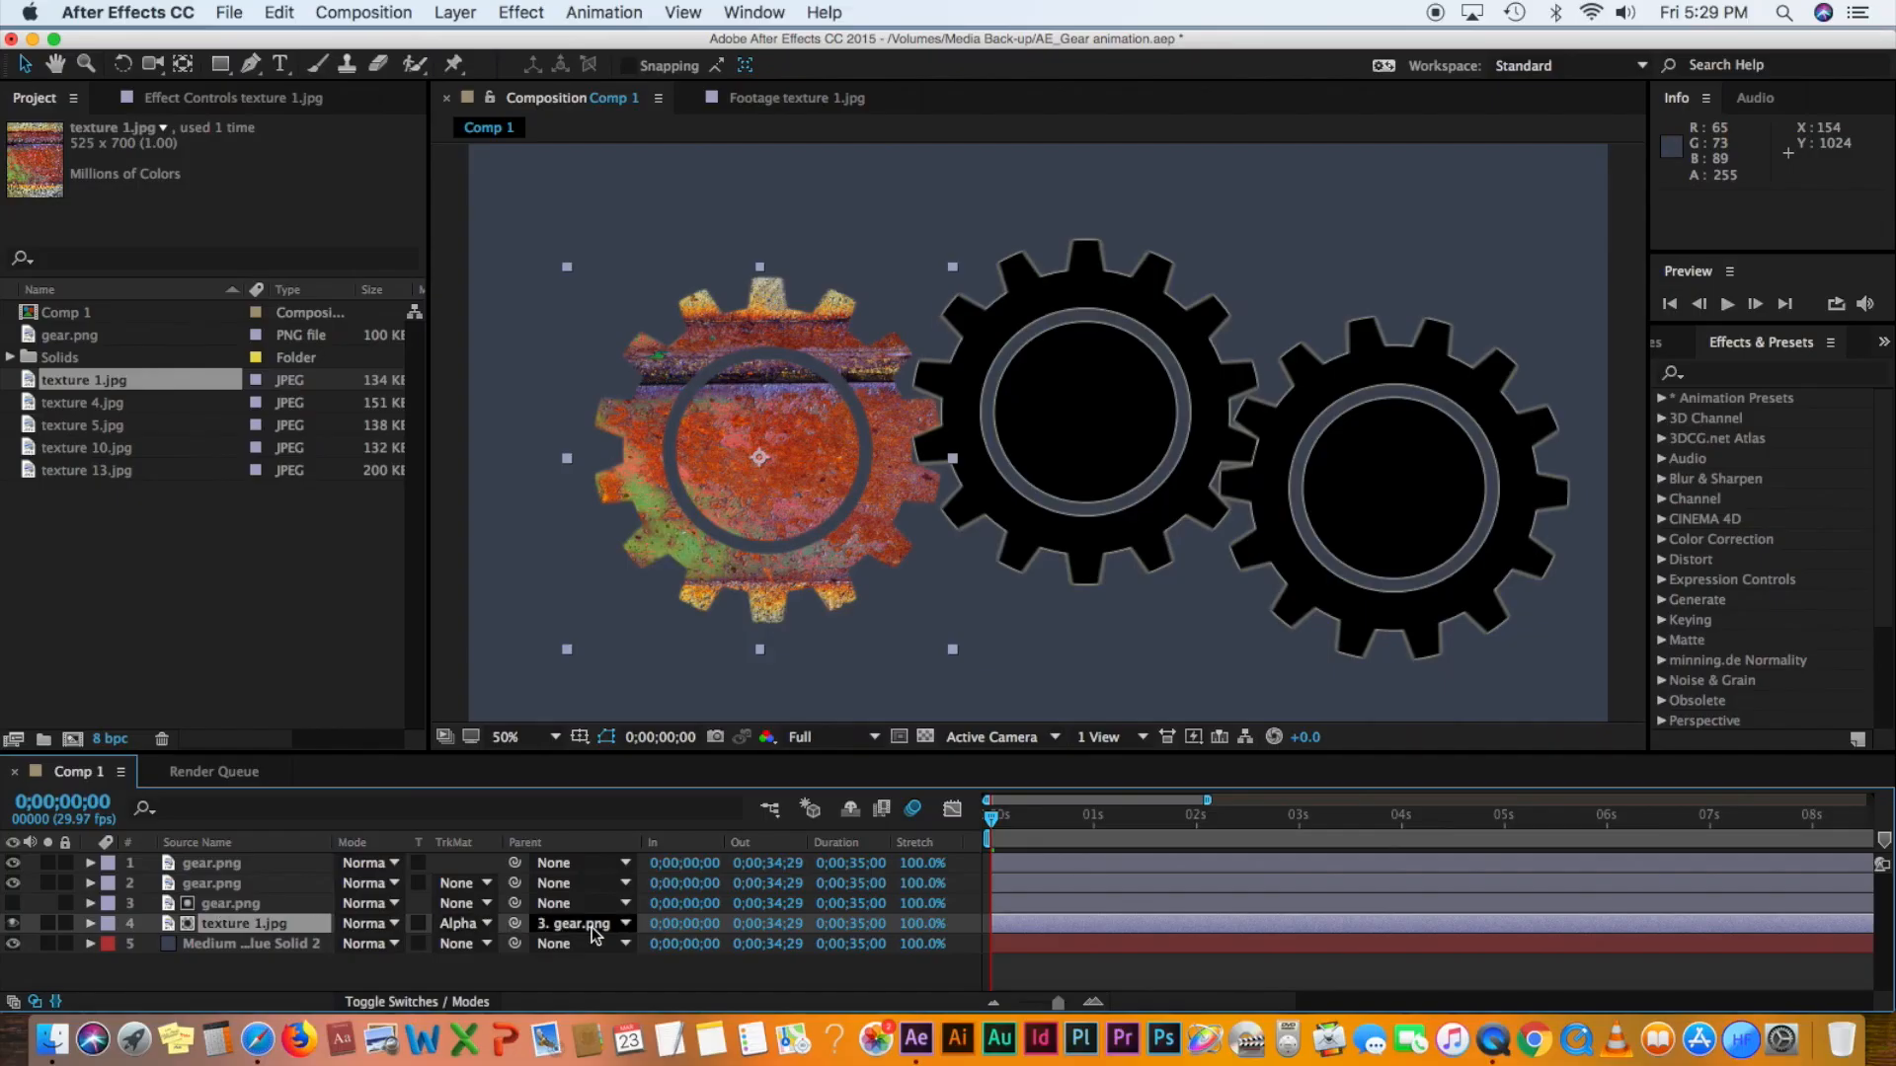
pyautogui.click(1081, 837)
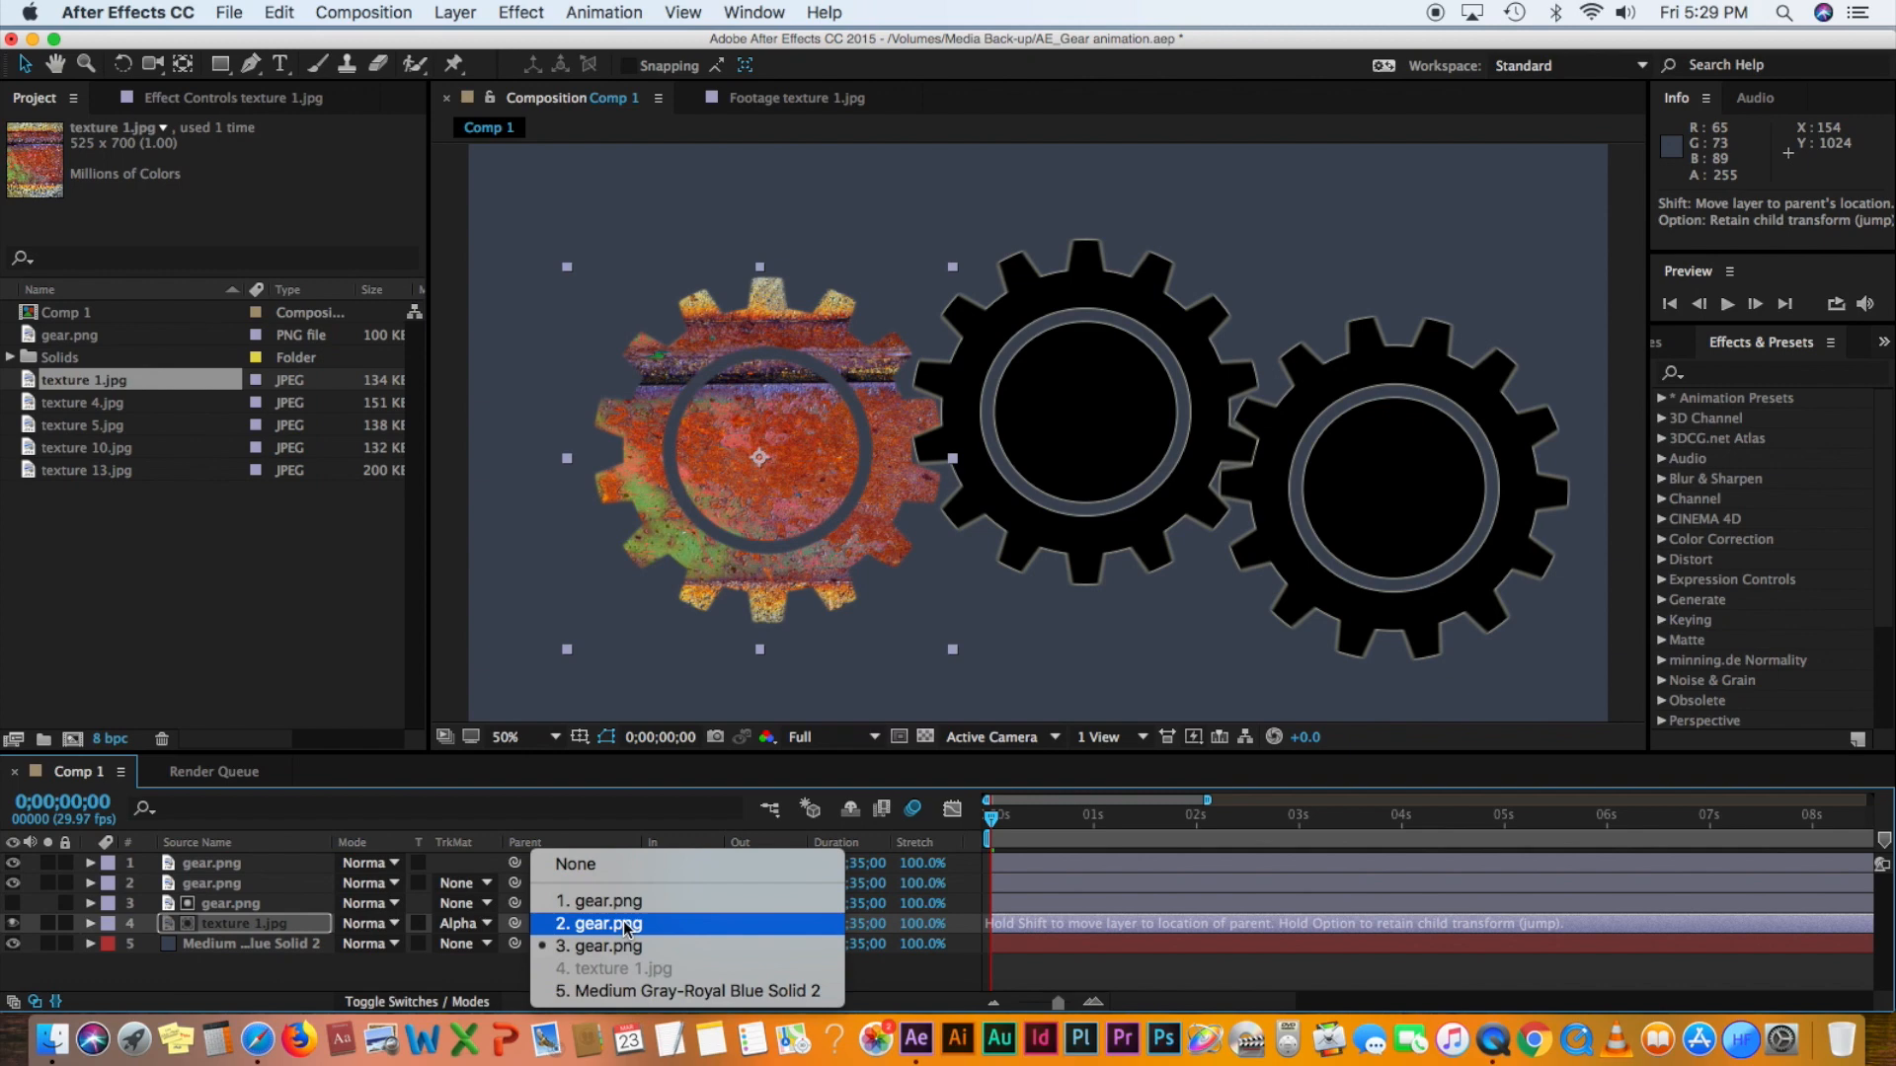
pyautogui.click(565, 946)
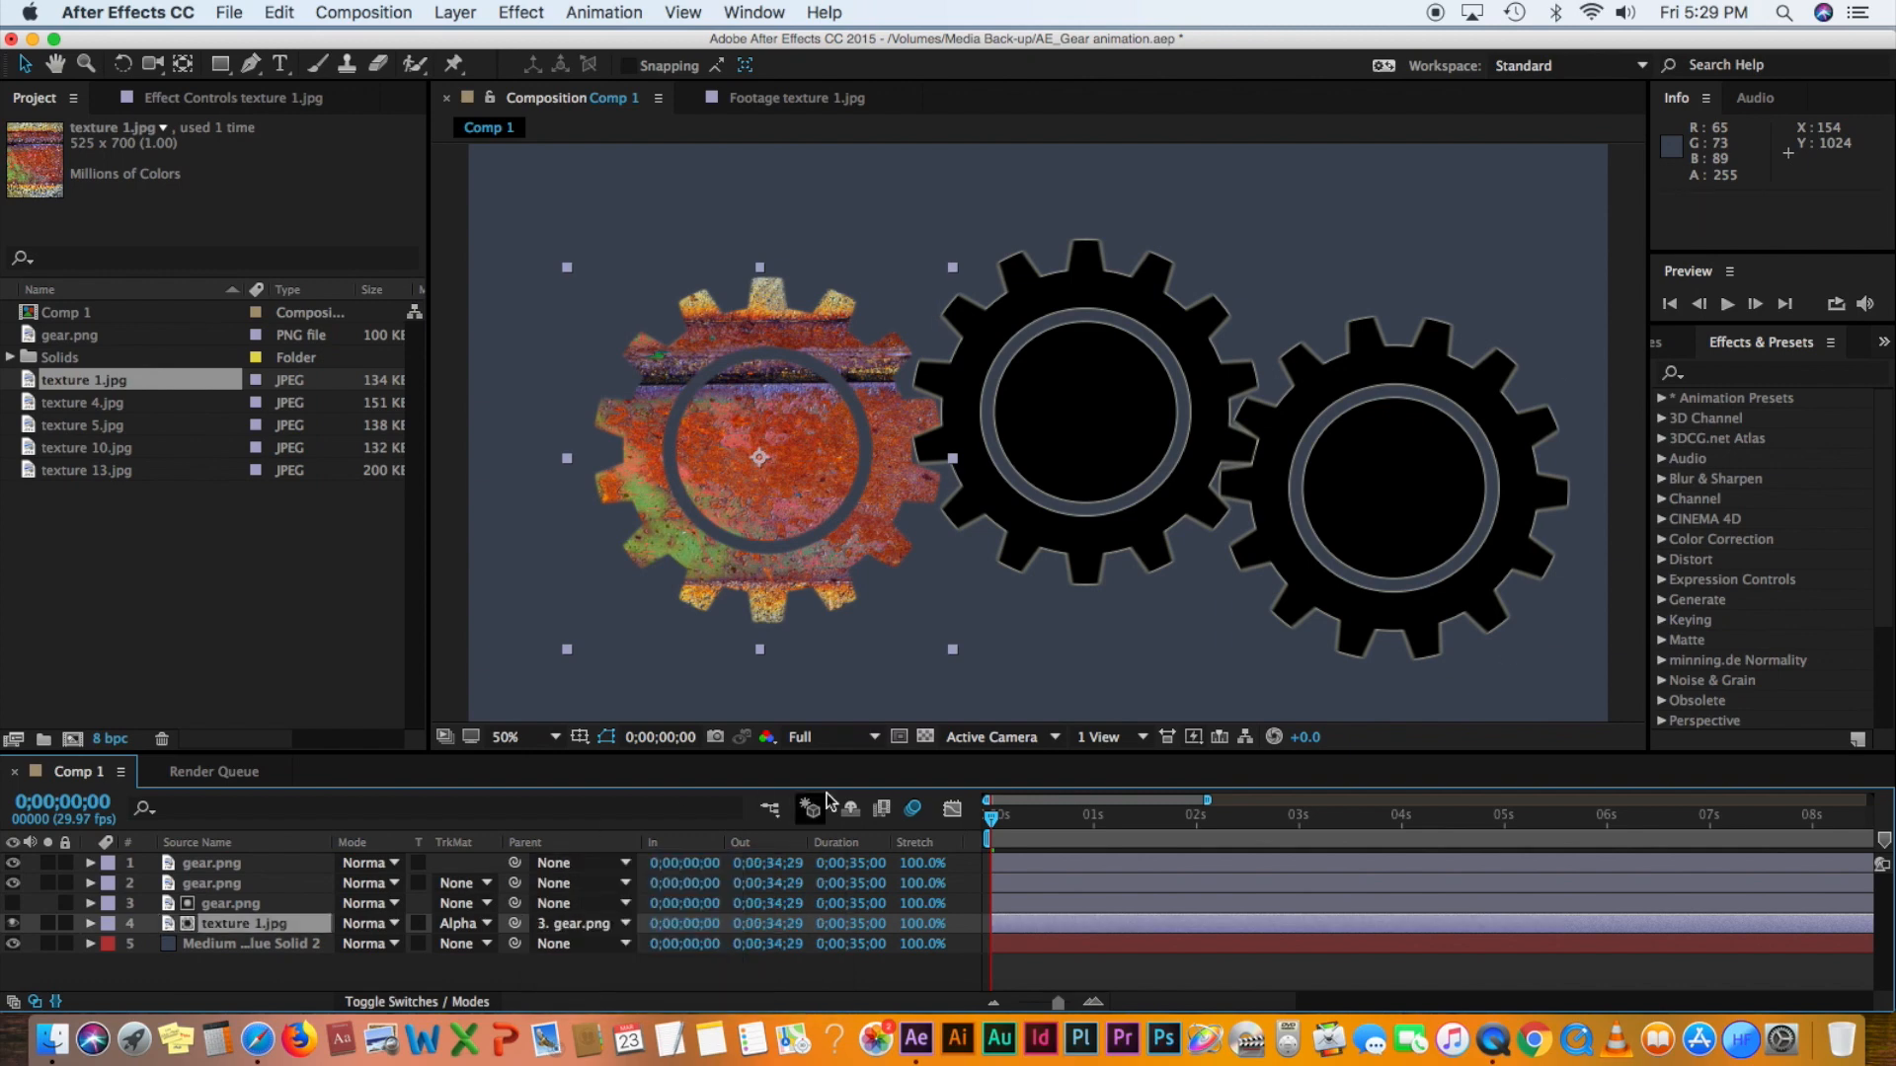
pyautogui.moveTo(991, 817)
pyautogui.mouseDown()
pyautogui.moveTo(1033, 817)
pyautogui.moveTo(989, 818)
pyautogui.mouseUp()
# - Add texture 4.jpg over the middle gear, scale it to about 113% by 75%, and stack it directly below that gear's gear.png layer
pyautogui.click(203, 884)
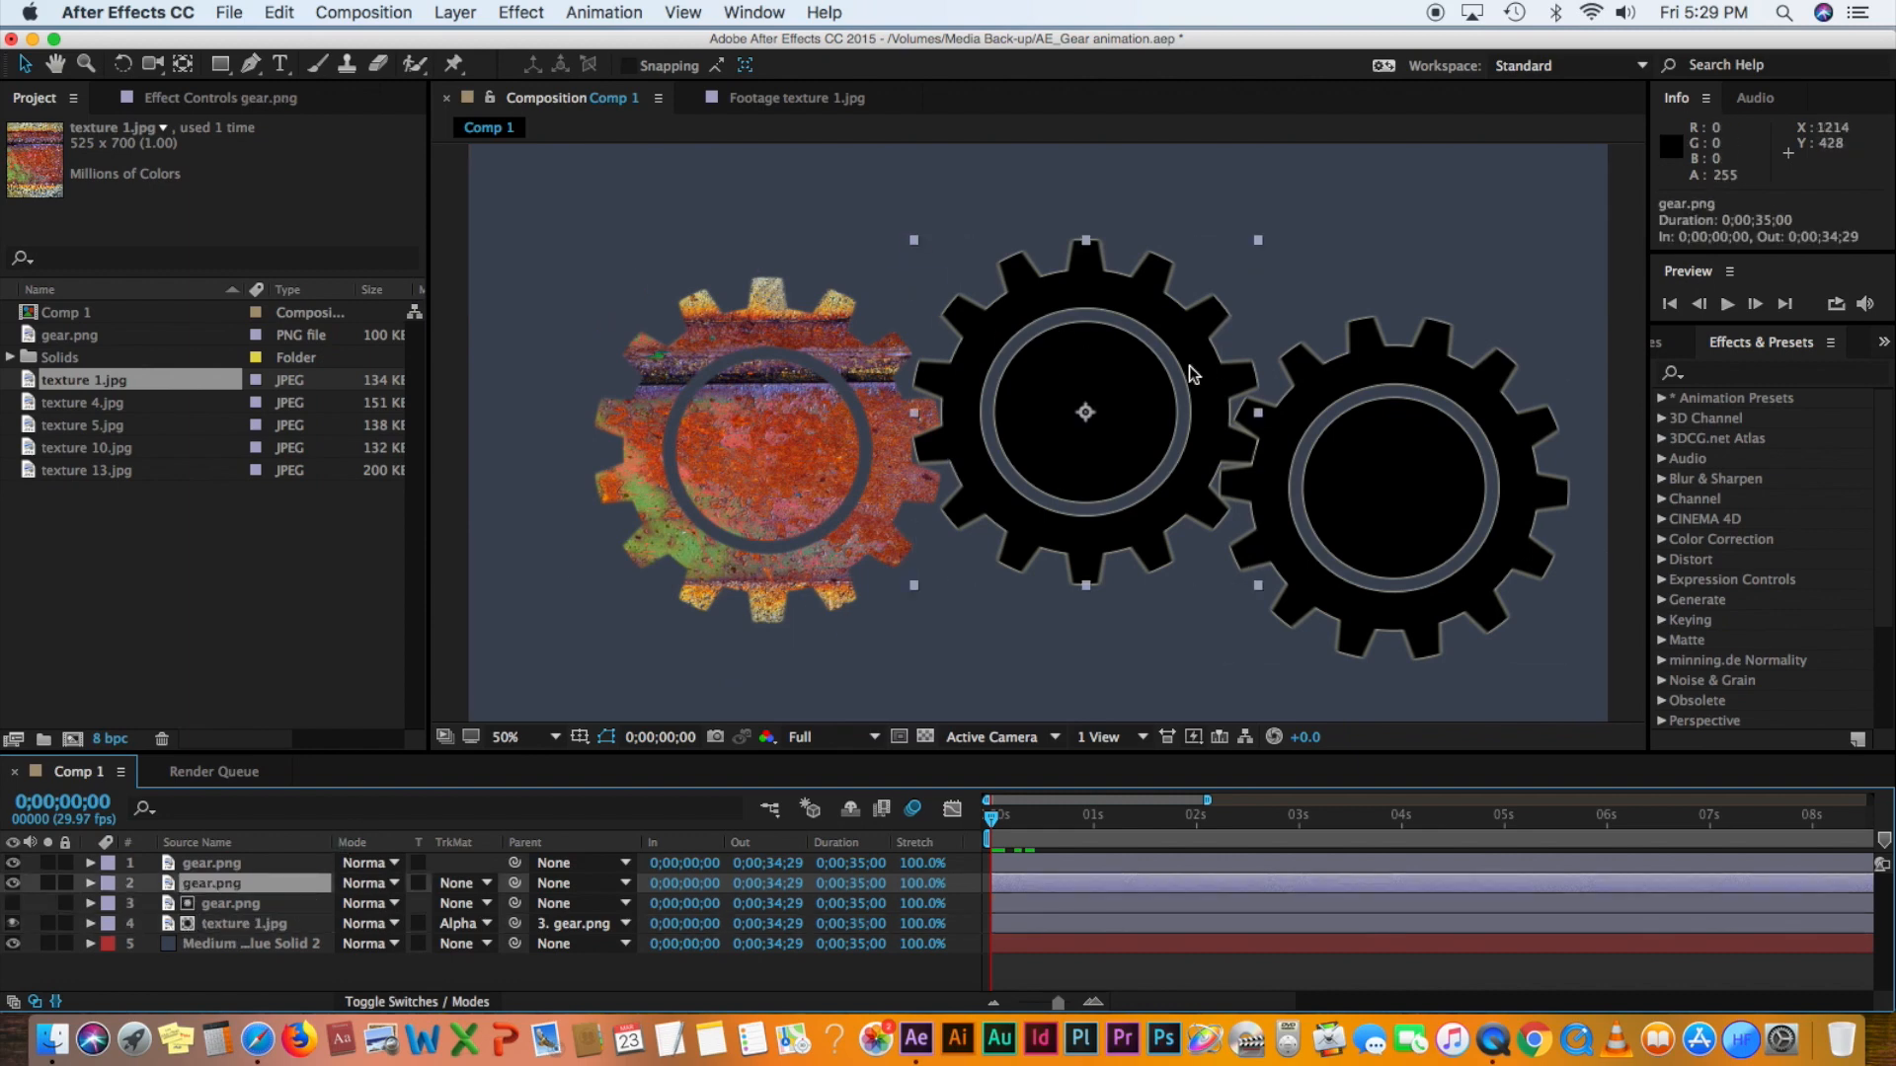
pyautogui.click(91, 405)
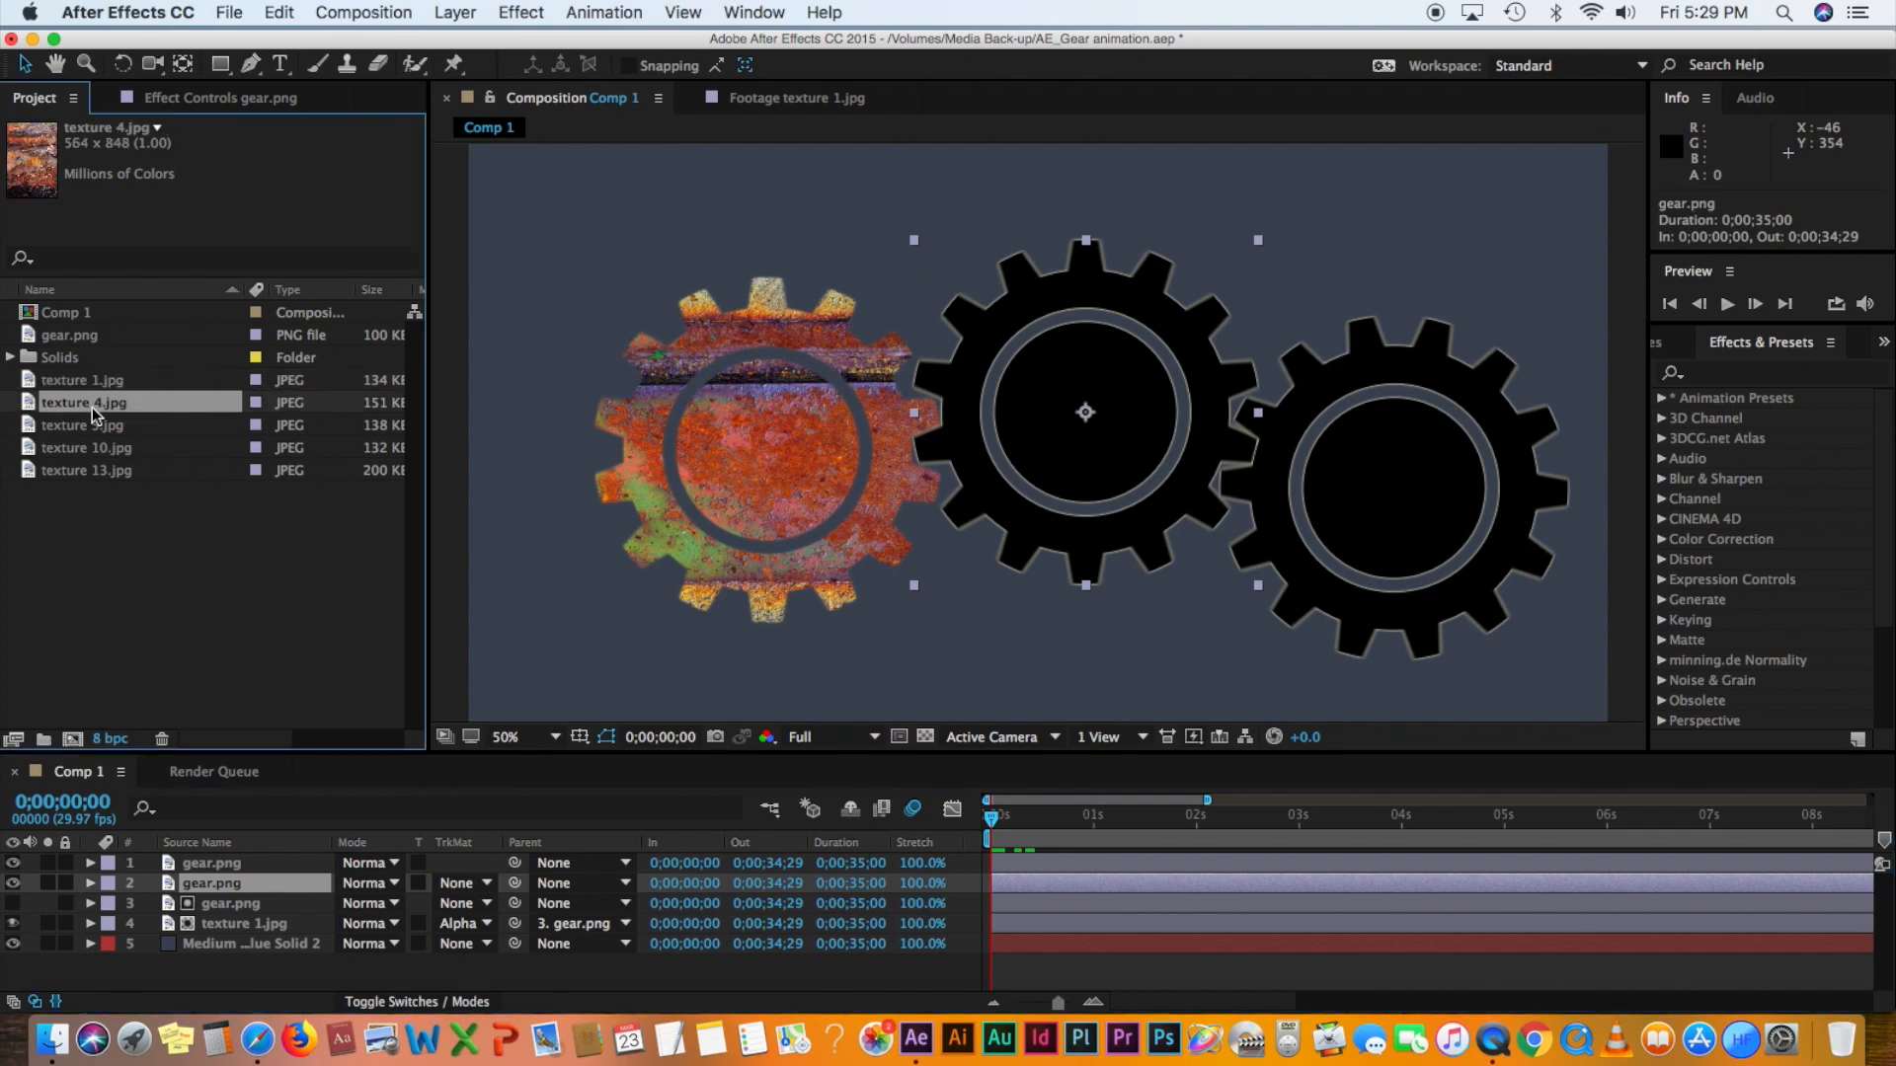
pyautogui.moveTo(28, 405); pyautogui.dragTo(1088, 421)
pyautogui.moveTo(1252, 667); pyautogui.dragTo(1274, 605)
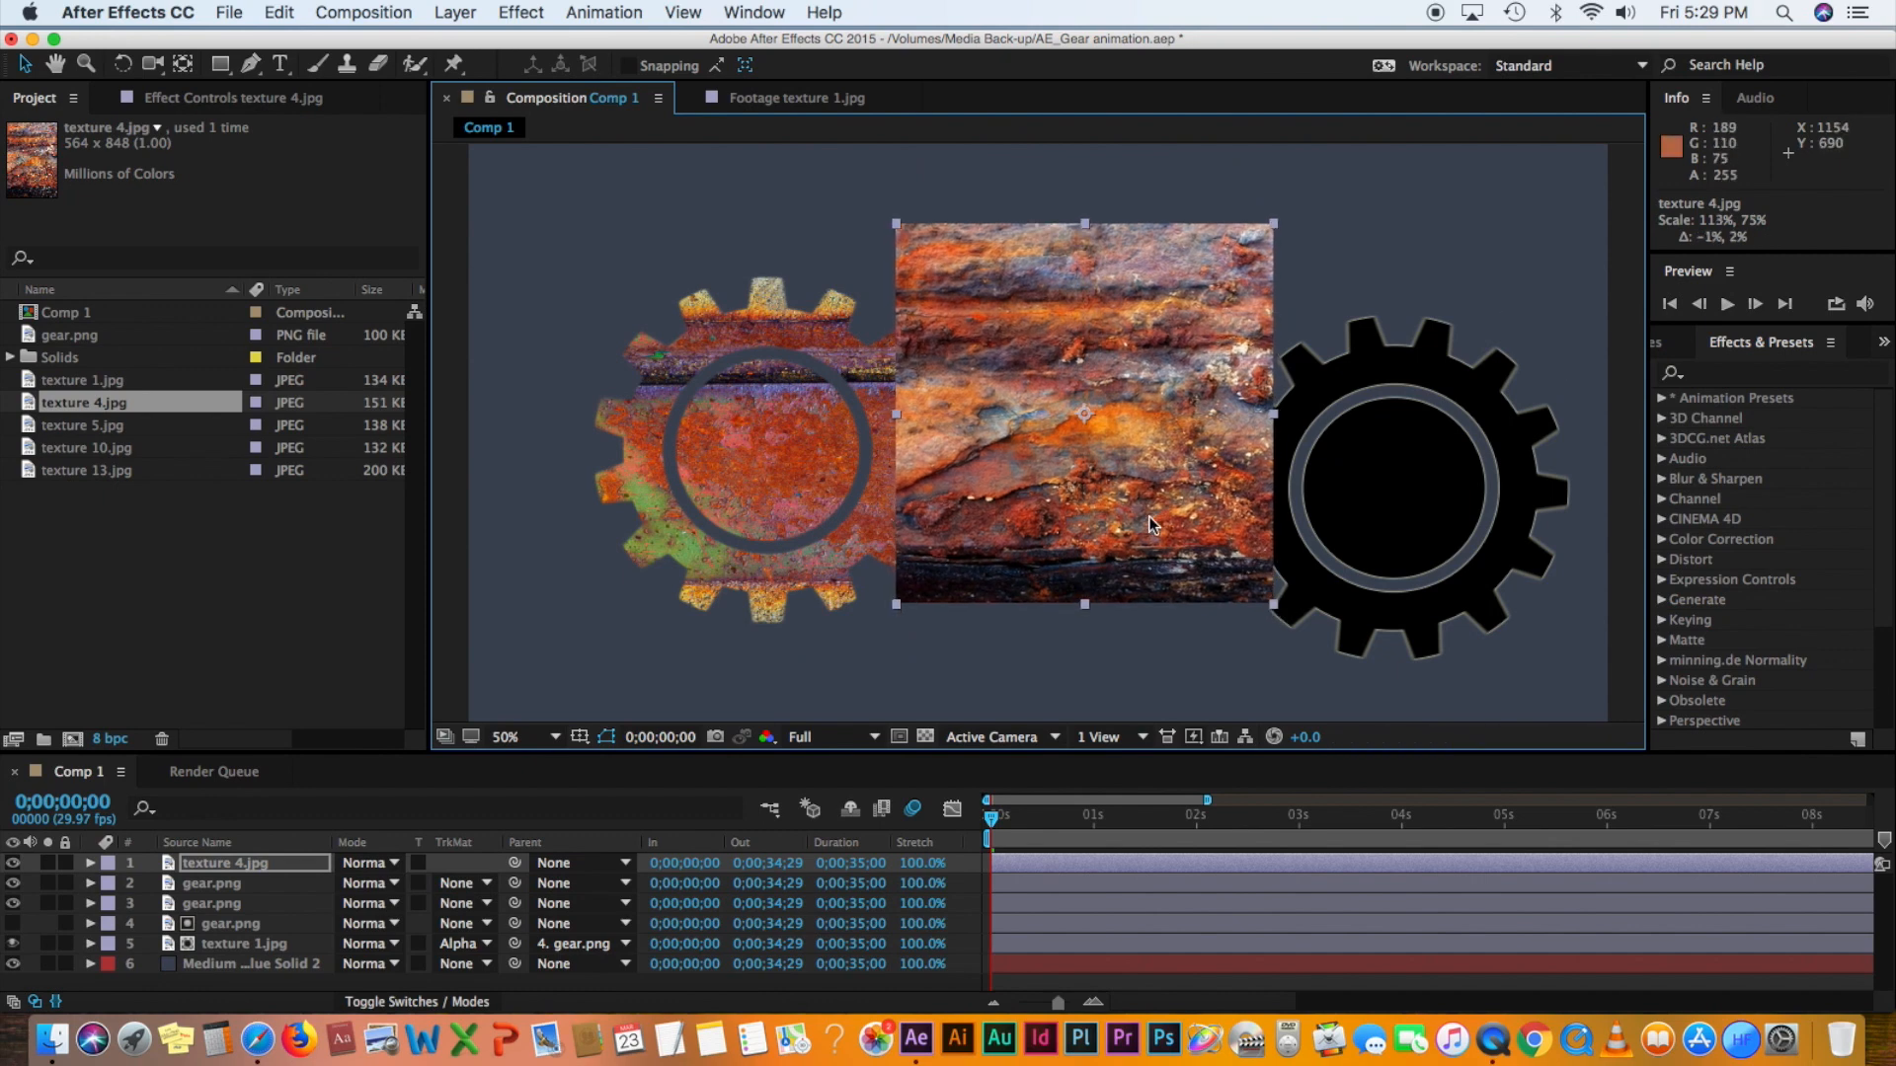
pyautogui.moveTo(268, 859); pyautogui.dragTo(226, 931)
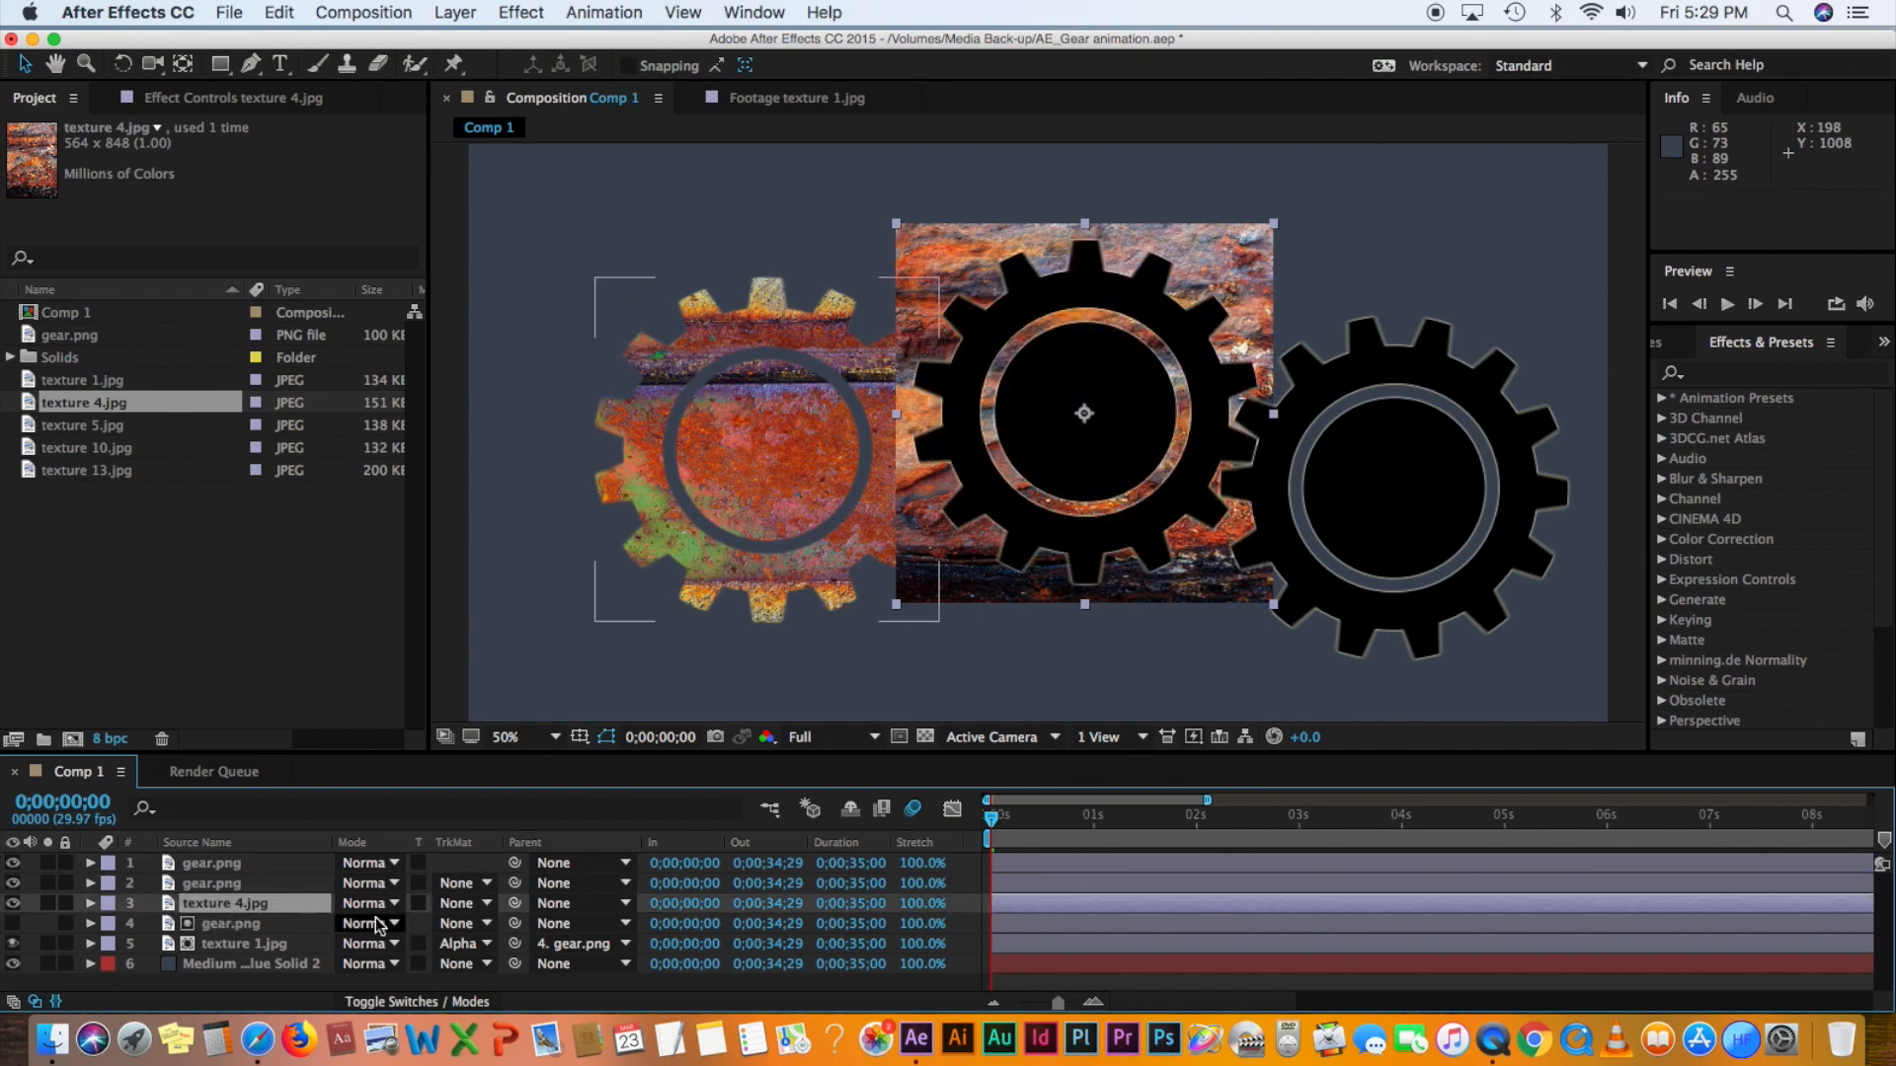
# - Set texture 4.jpg's track matte to Alpha Matte "gear.png", parent it to 2. gear.png, and scrub to check the rotation
pyautogui.click(484, 903)
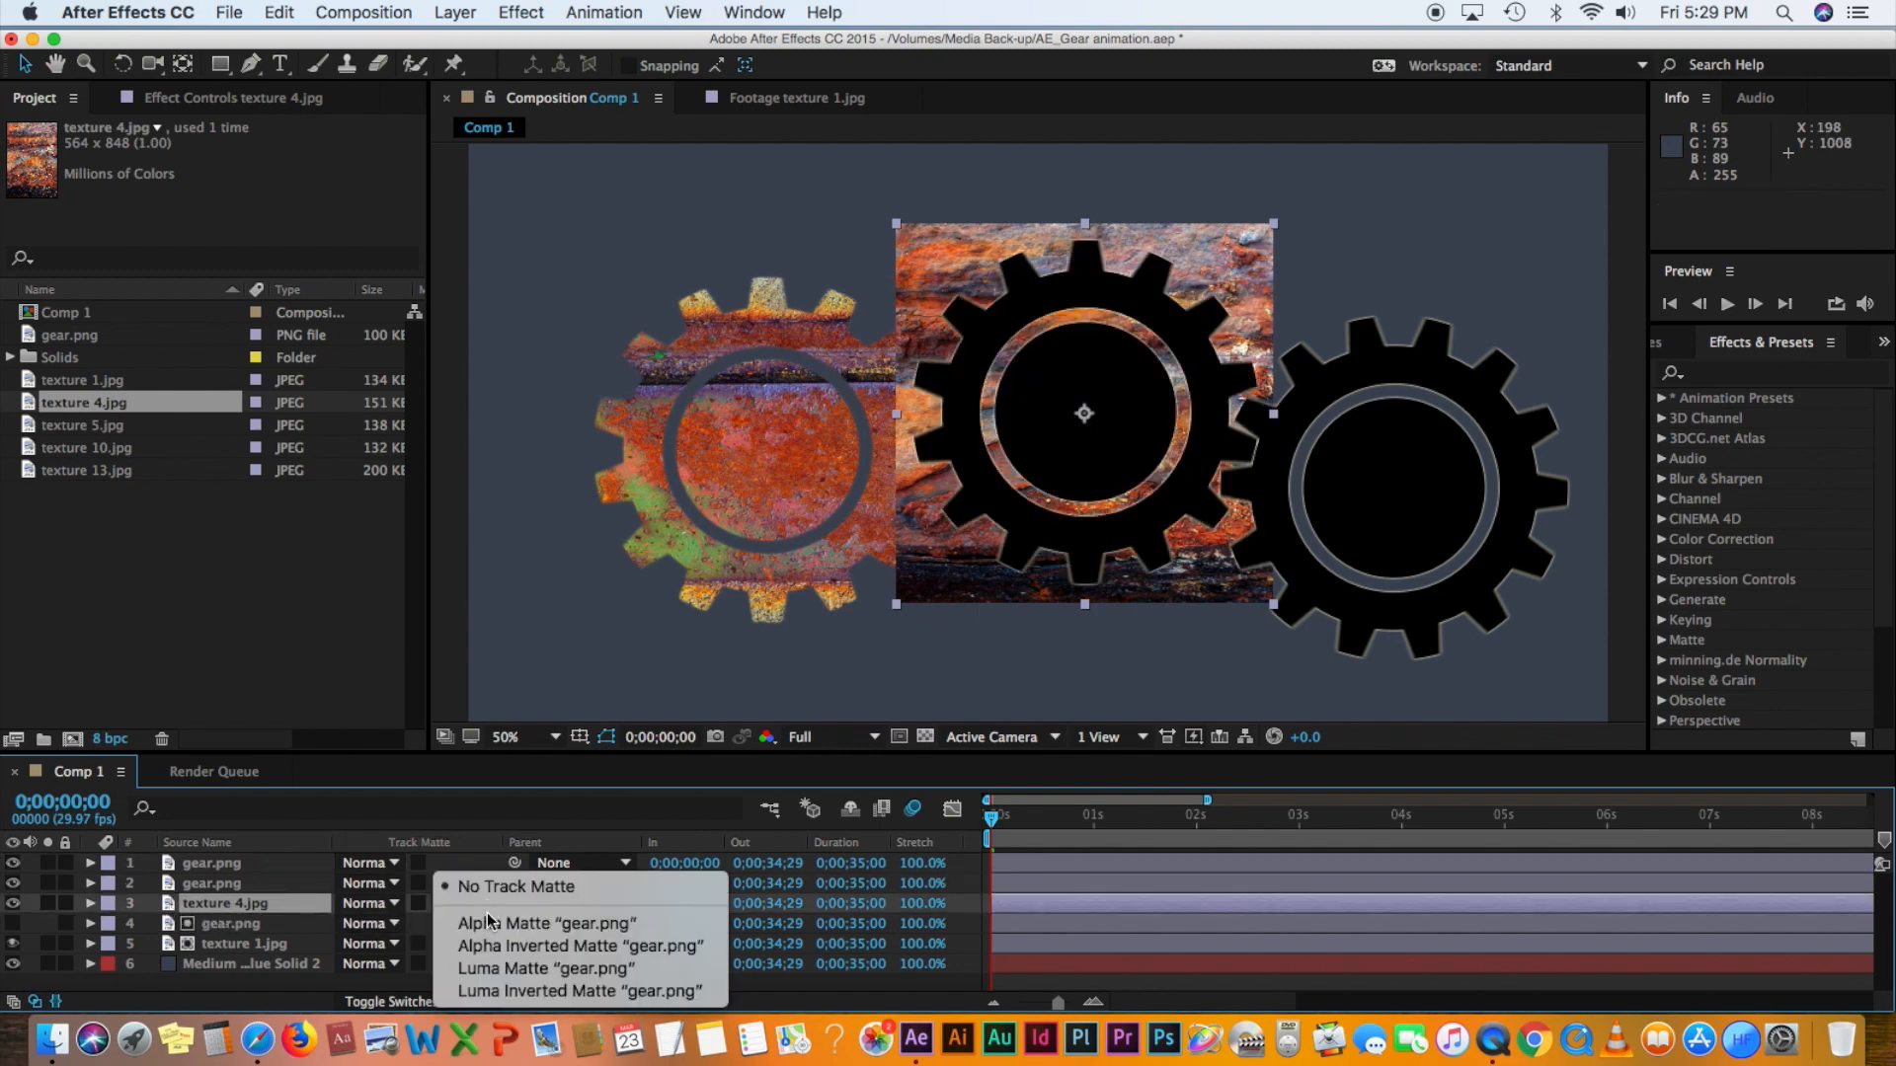
pyautogui.click(488, 926)
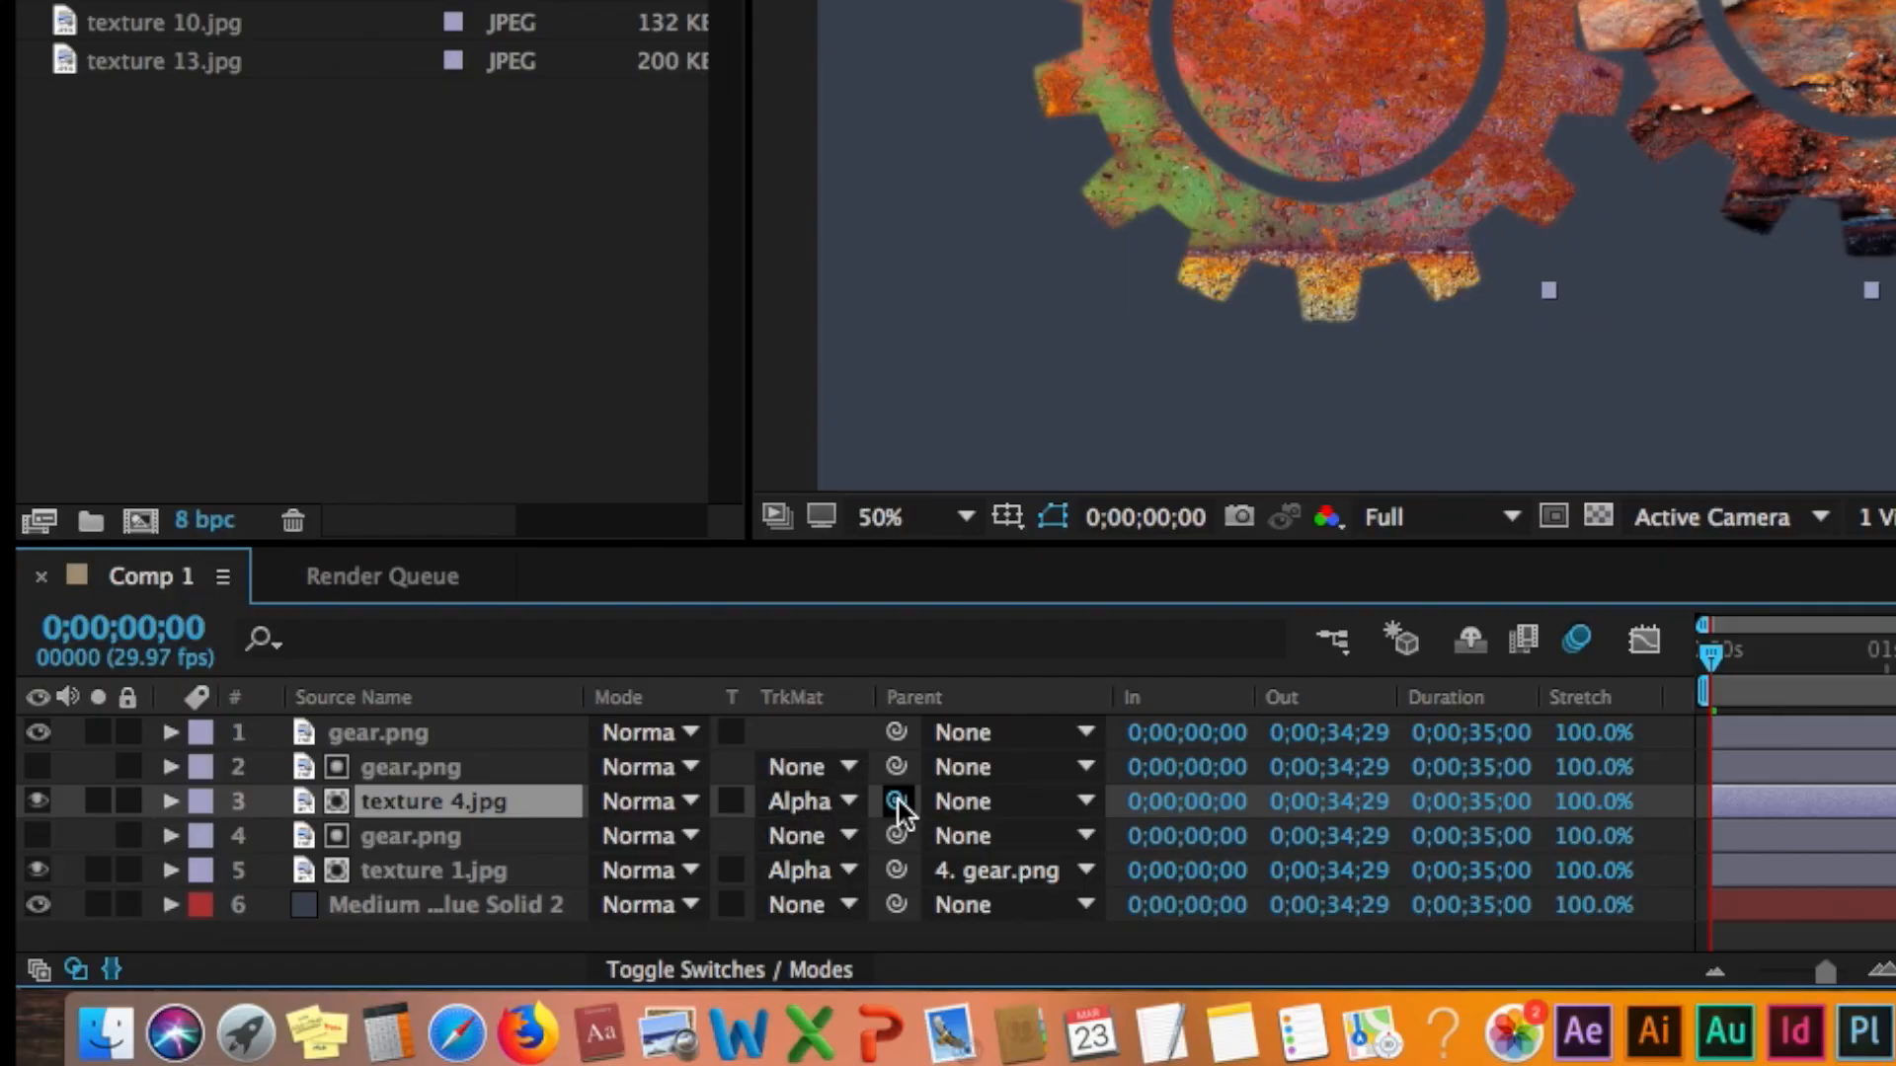
pyautogui.moveTo(755, 790); pyautogui.dragTo(462, 772)
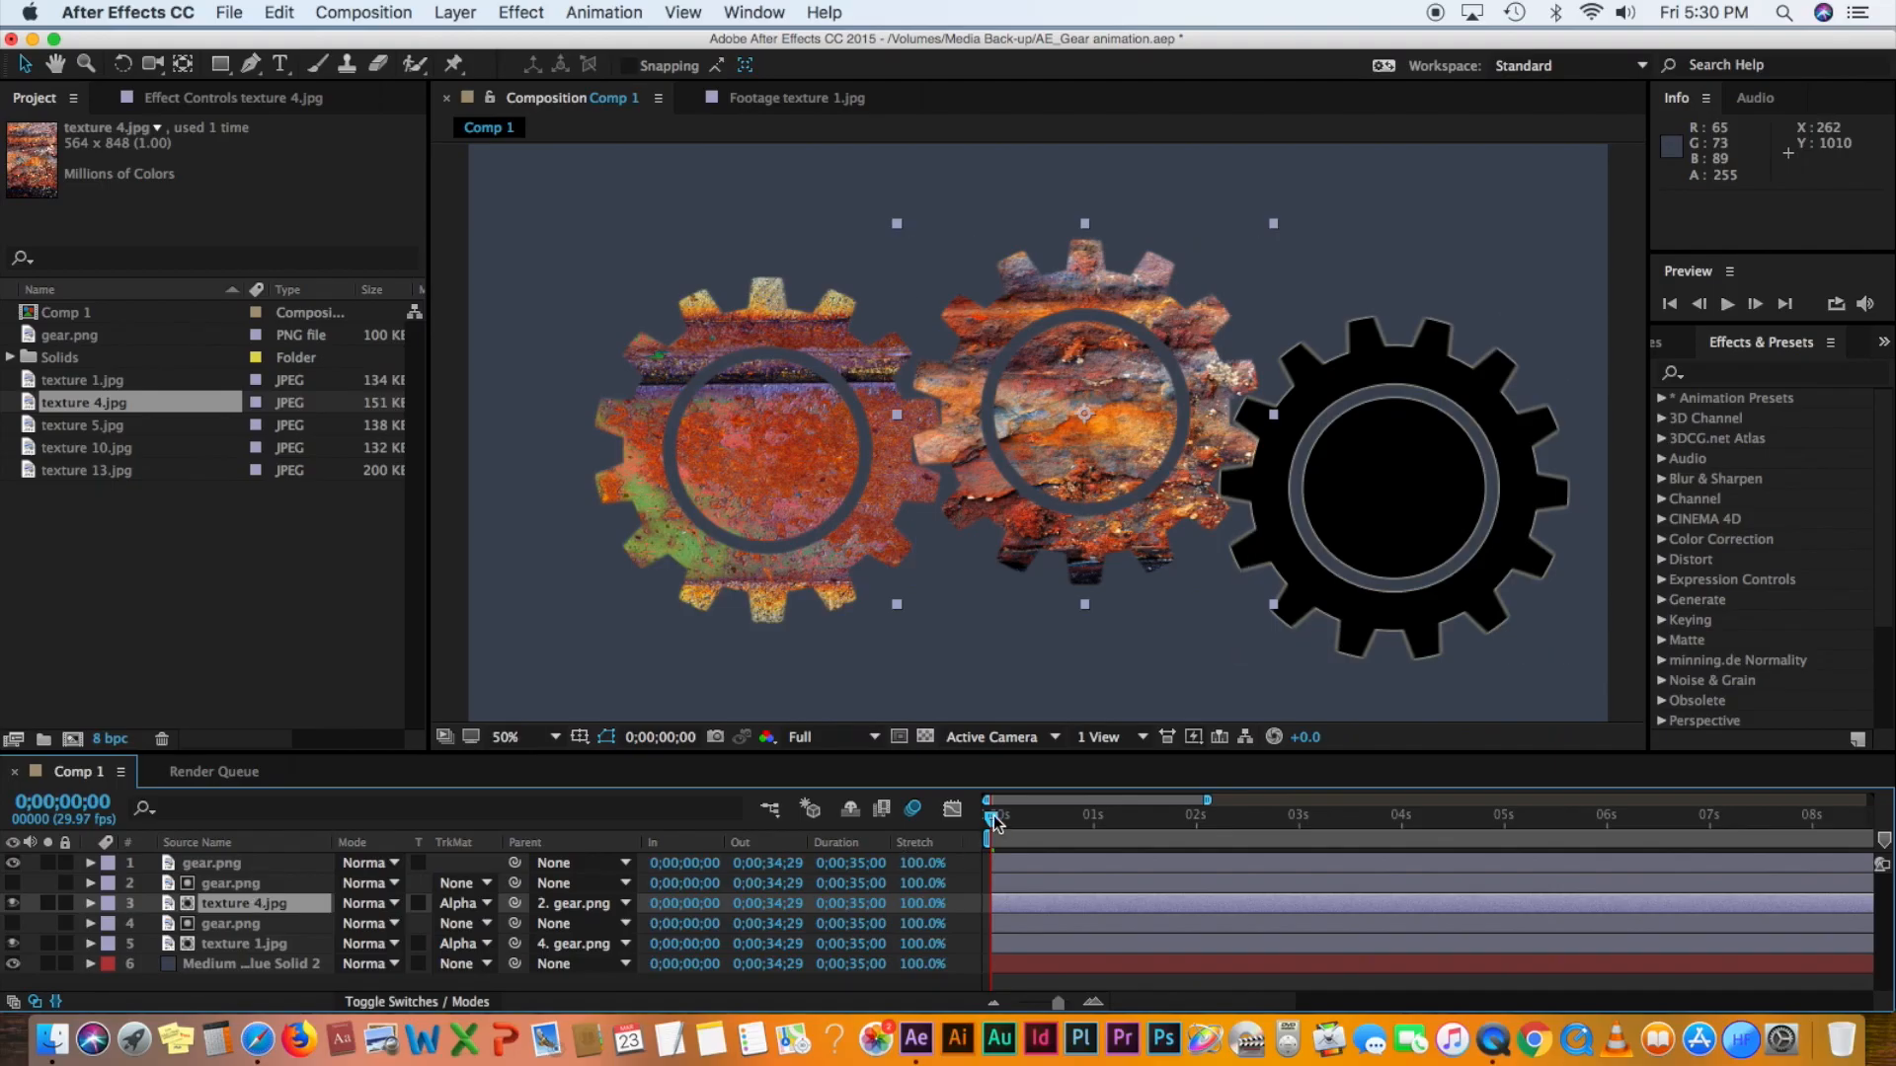
pyautogui.moveTo(995, 822)
pyautogui.mouseDown()
pyautogui.moveTo(1027, 816)
pyautogui.moveTo(984, 821)
pyautogui.moveTo(1021, 832)
pyautogui.moveTo(972, 826)
pyautogui.mouseUp()
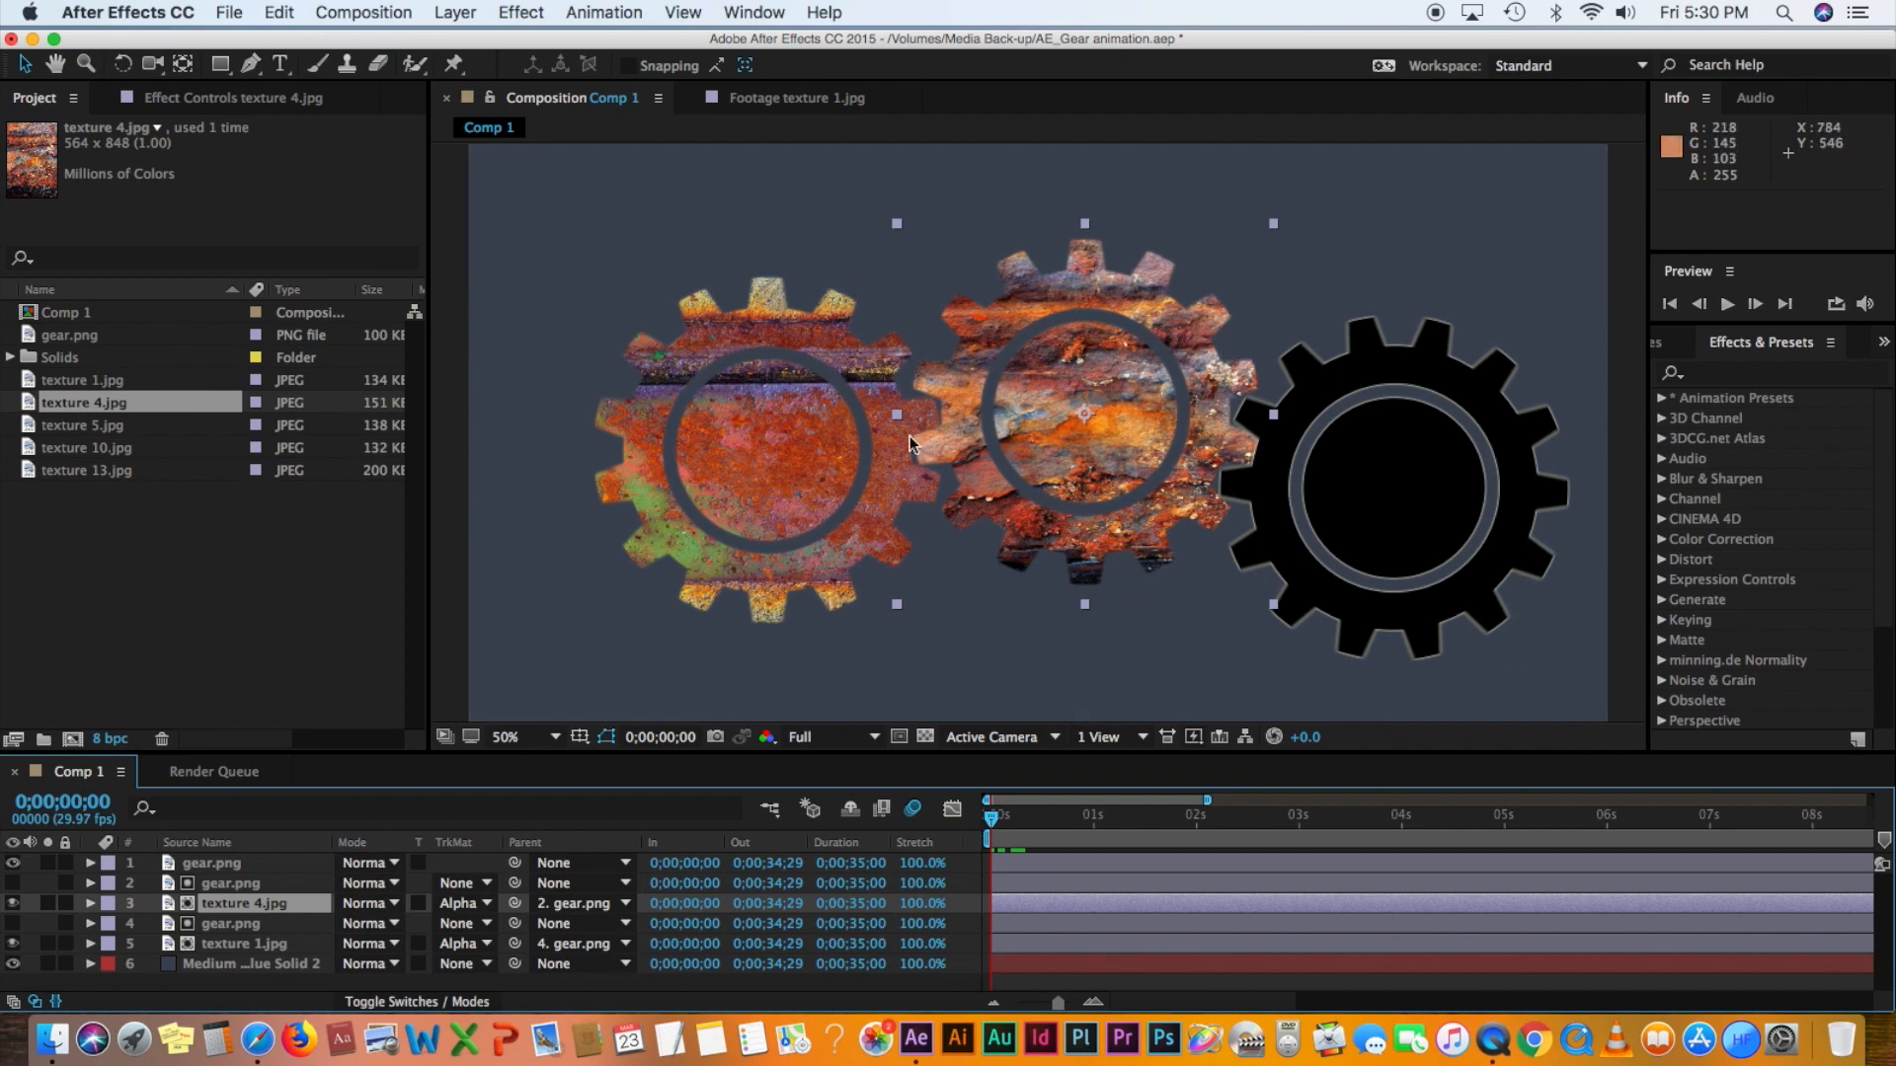
# - Add texture 5.jpg over the right gear, resize it to cover the gear, and stack it directly below that gear's gear.png layer
pyautogui.click(211, 865)
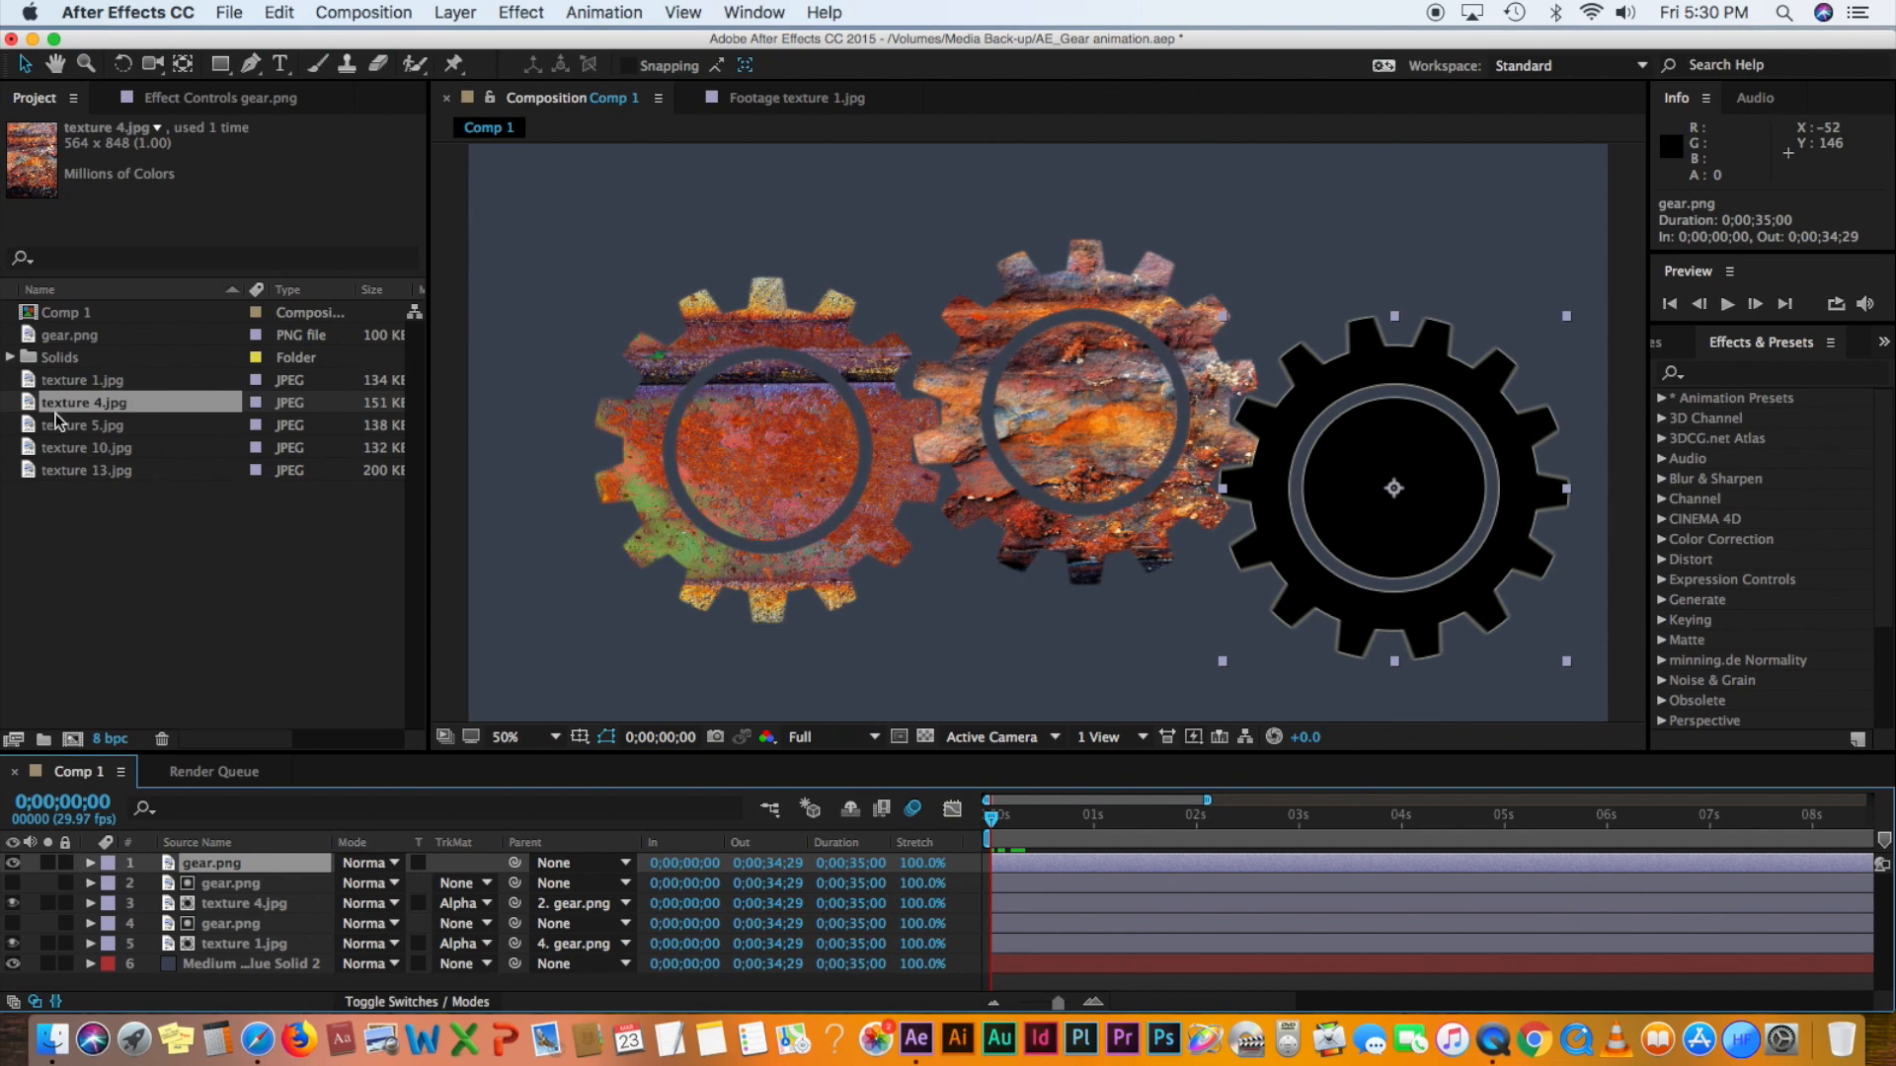
pyautogui.click(88, 426)
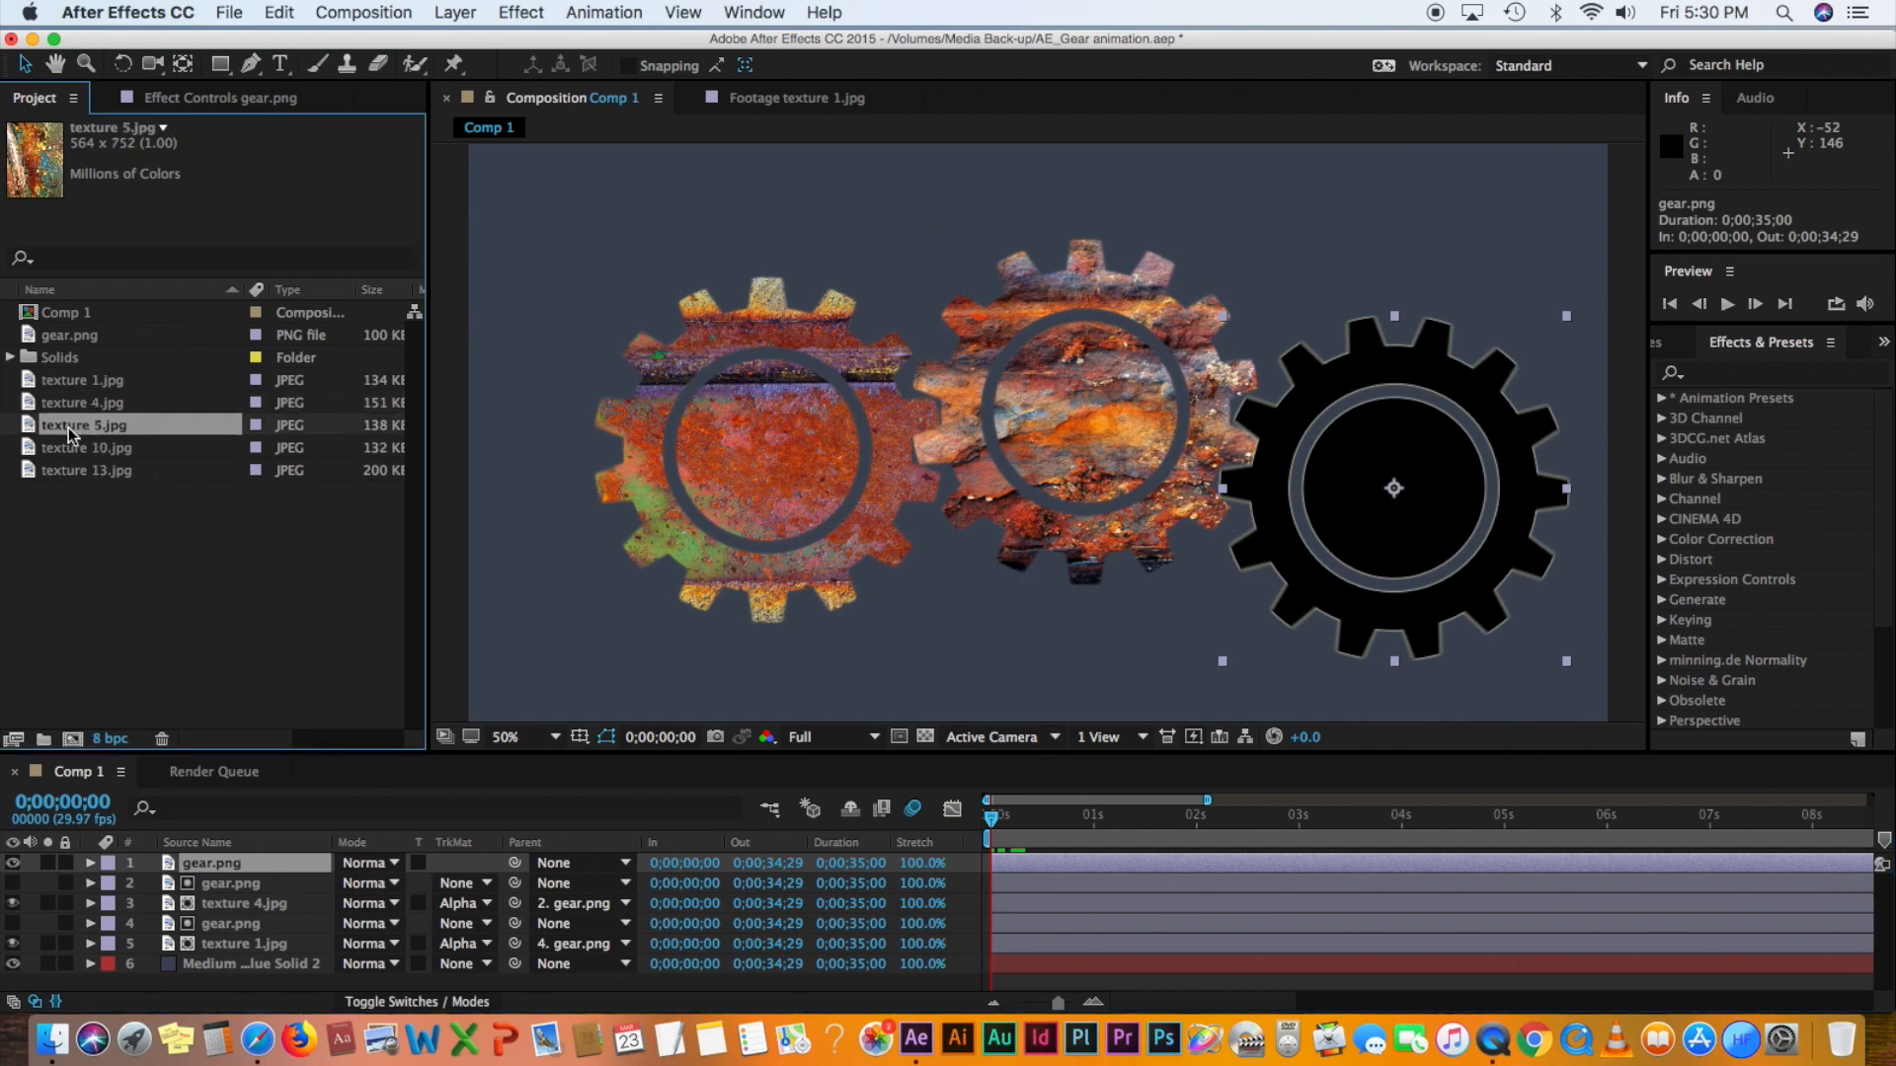
pyautogui.moveTo(30, 431); pyautogui.dragTo(1397, 500)
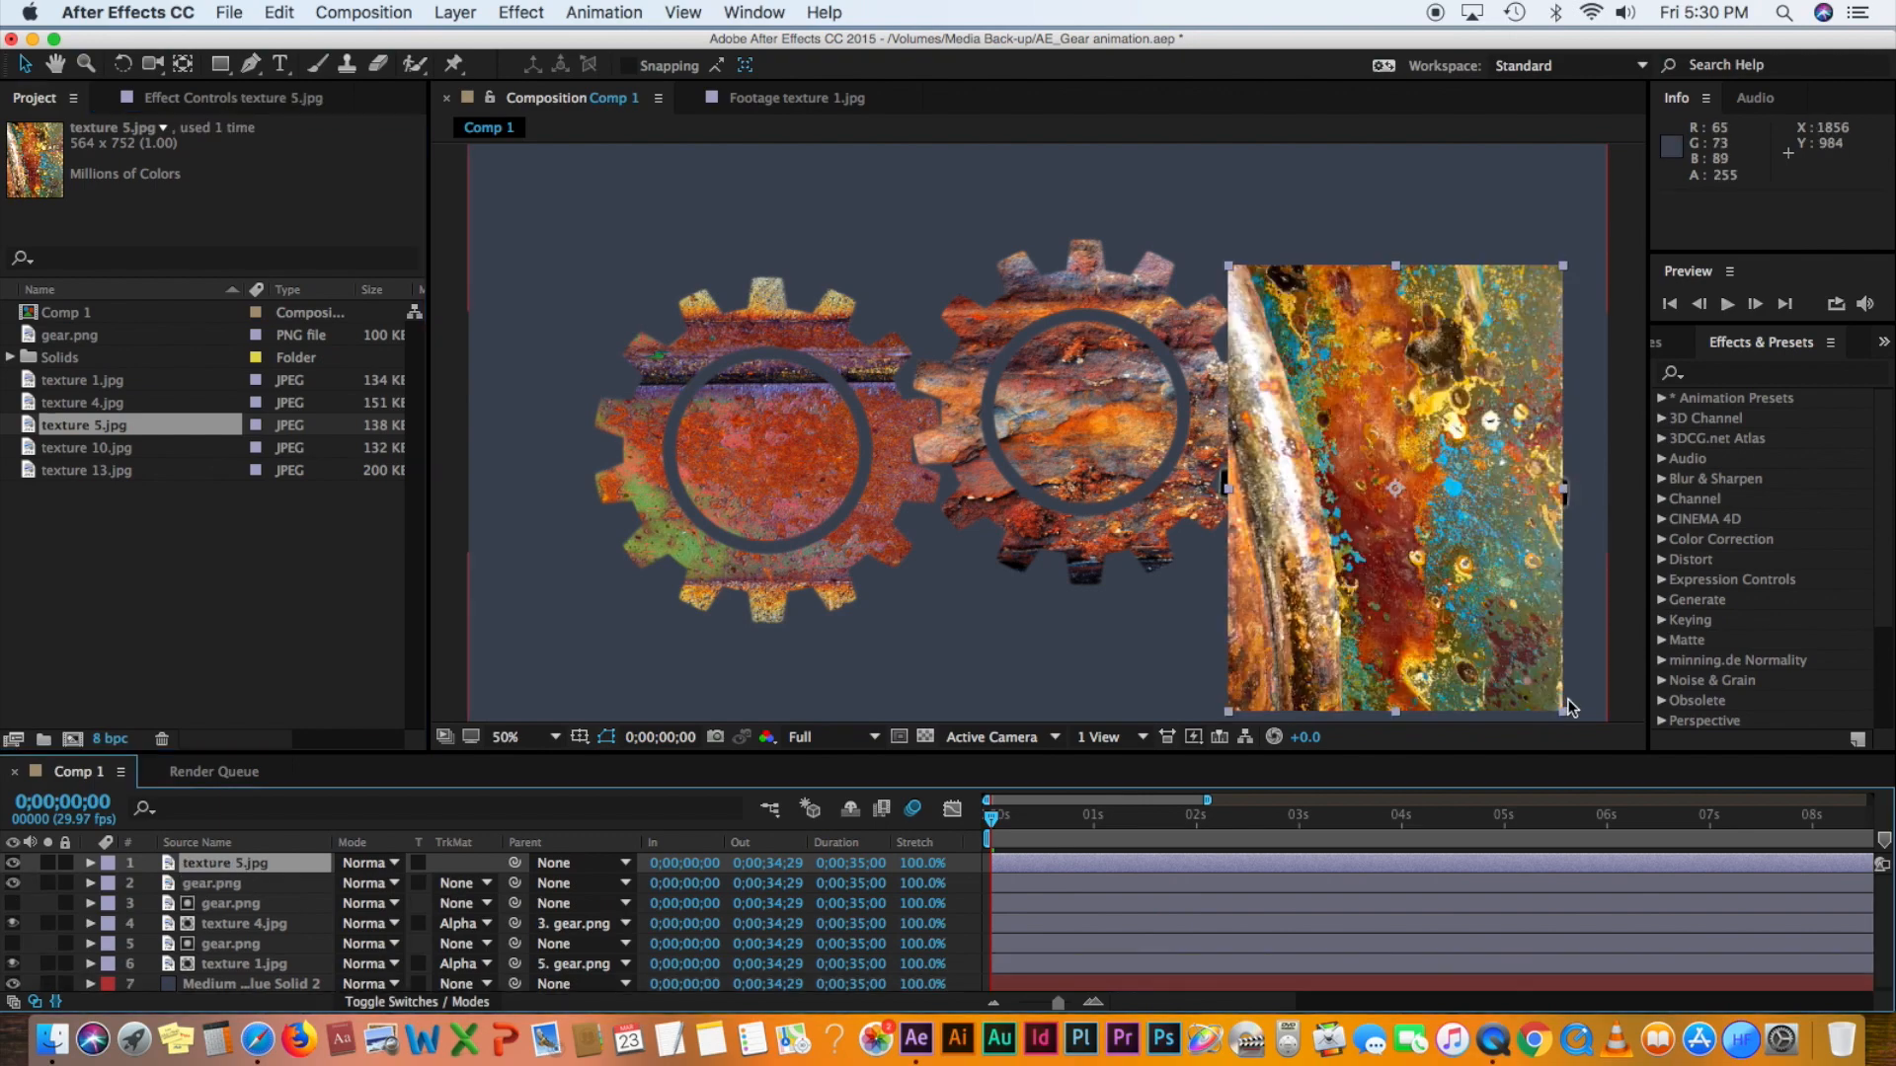
pyautogui.moveTo(1567, 715); pyautogui.dragTo(1588, 681)
pyautogui.click(266, 867)
pyautogui.moveTo(268, 870); pyautogui.dragTo(267, 901)
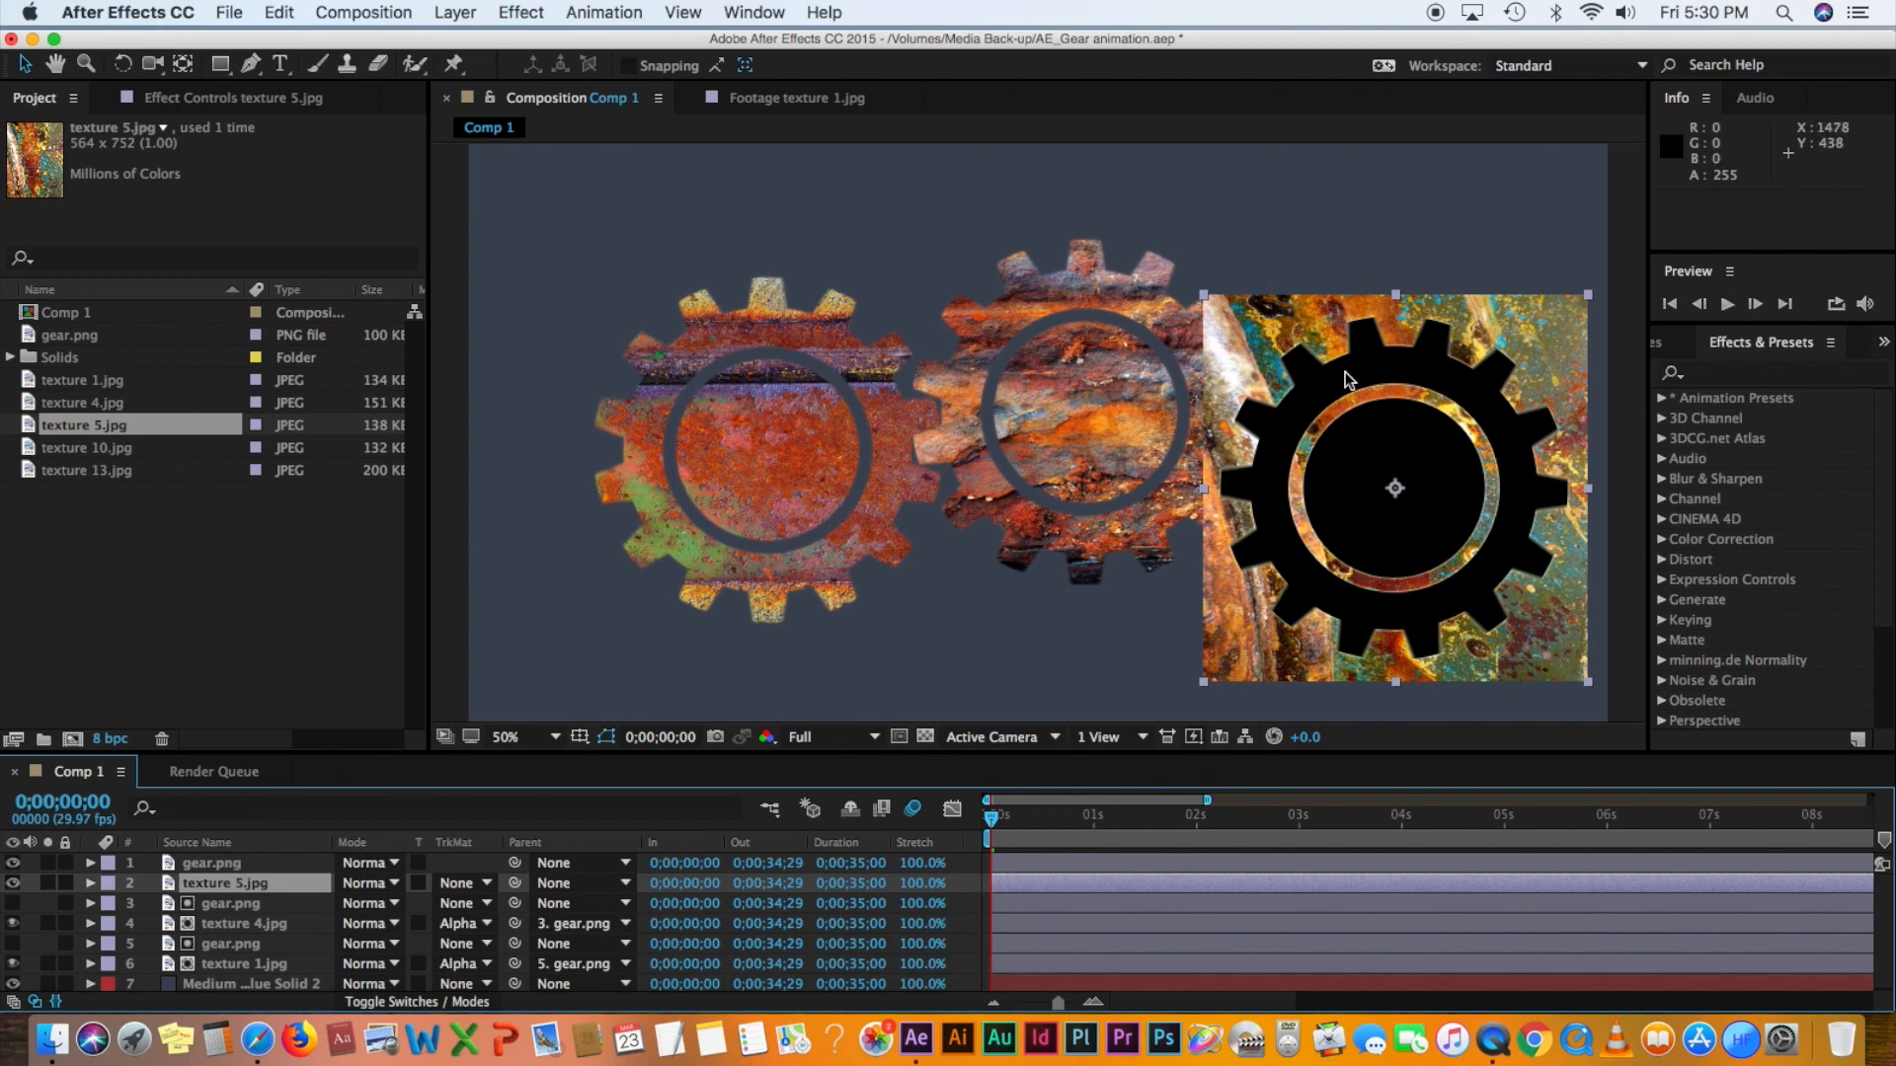
# - Set texture 5.jpg's track matte to Alpha Matte "gear.png", parent it to 1. gear.png, and scrub to check the rotation
pyautogui.click(486, 887)
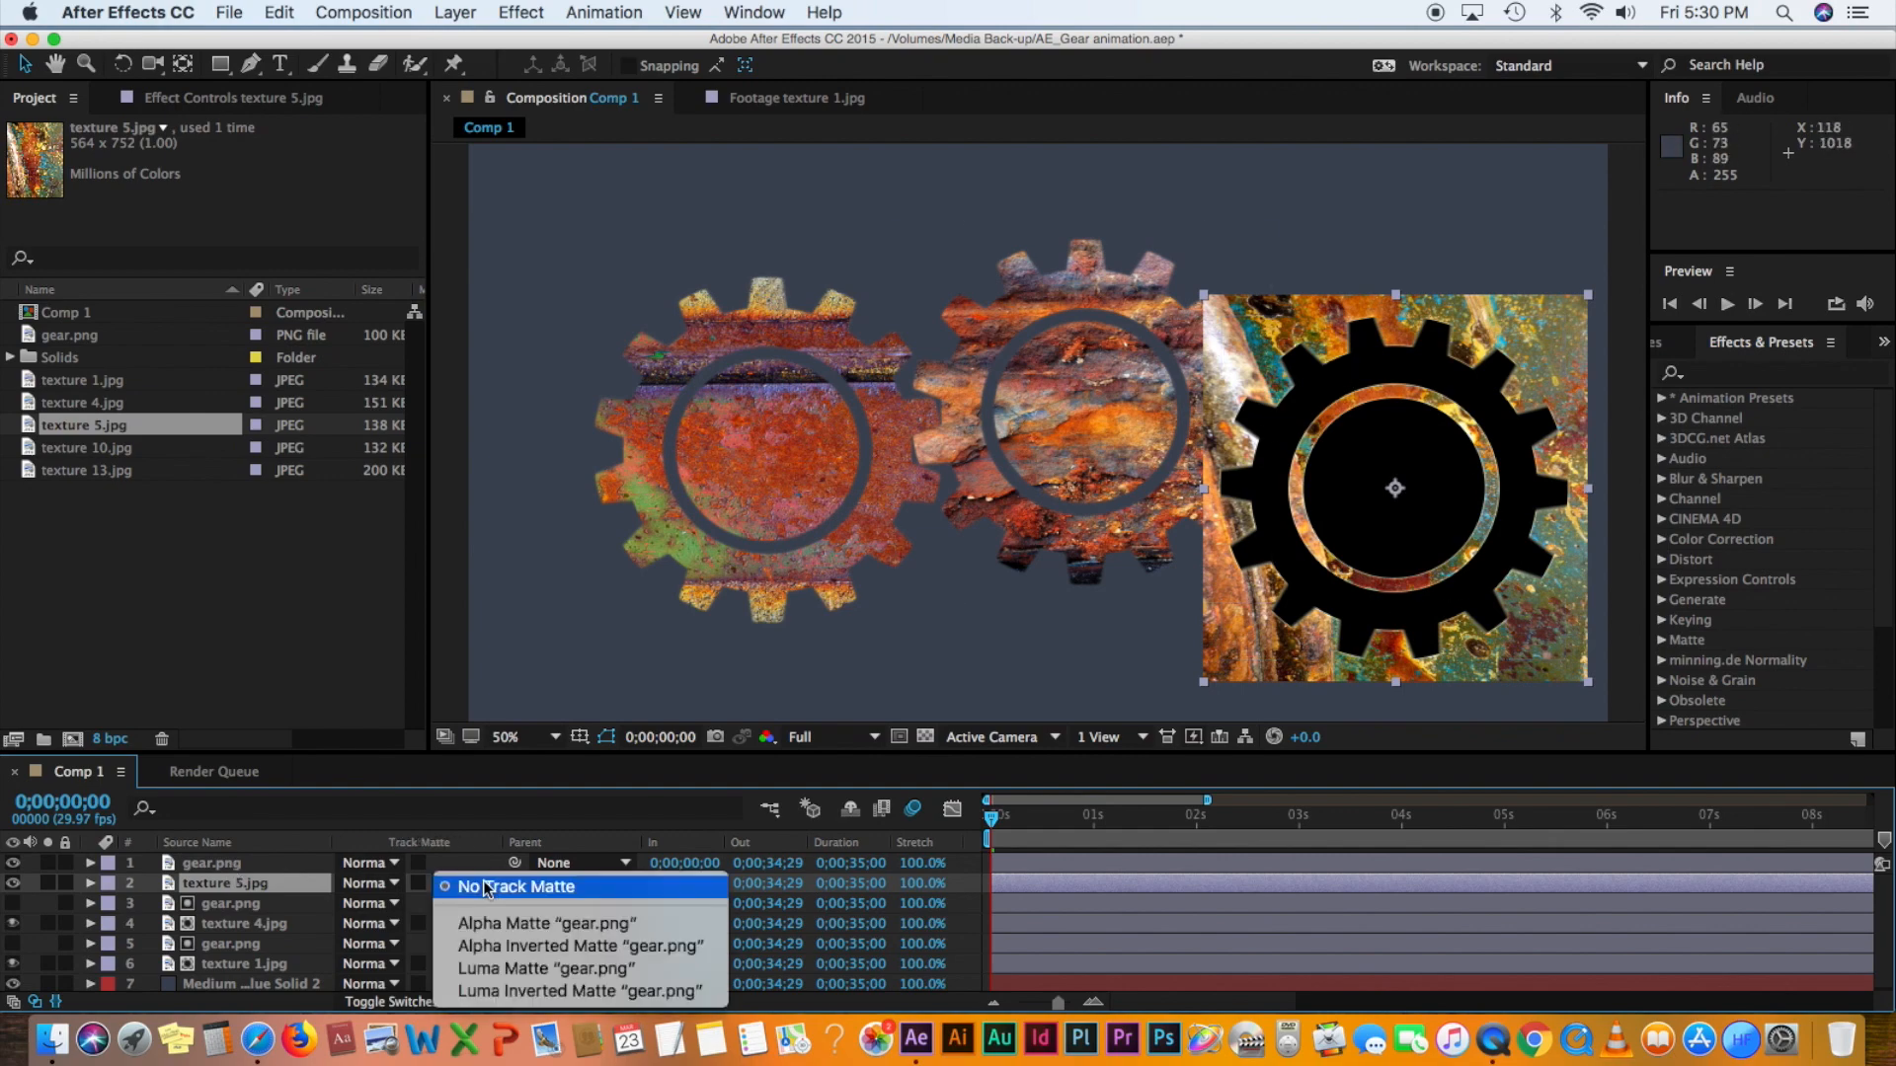
pyautogui.click(484, 922)
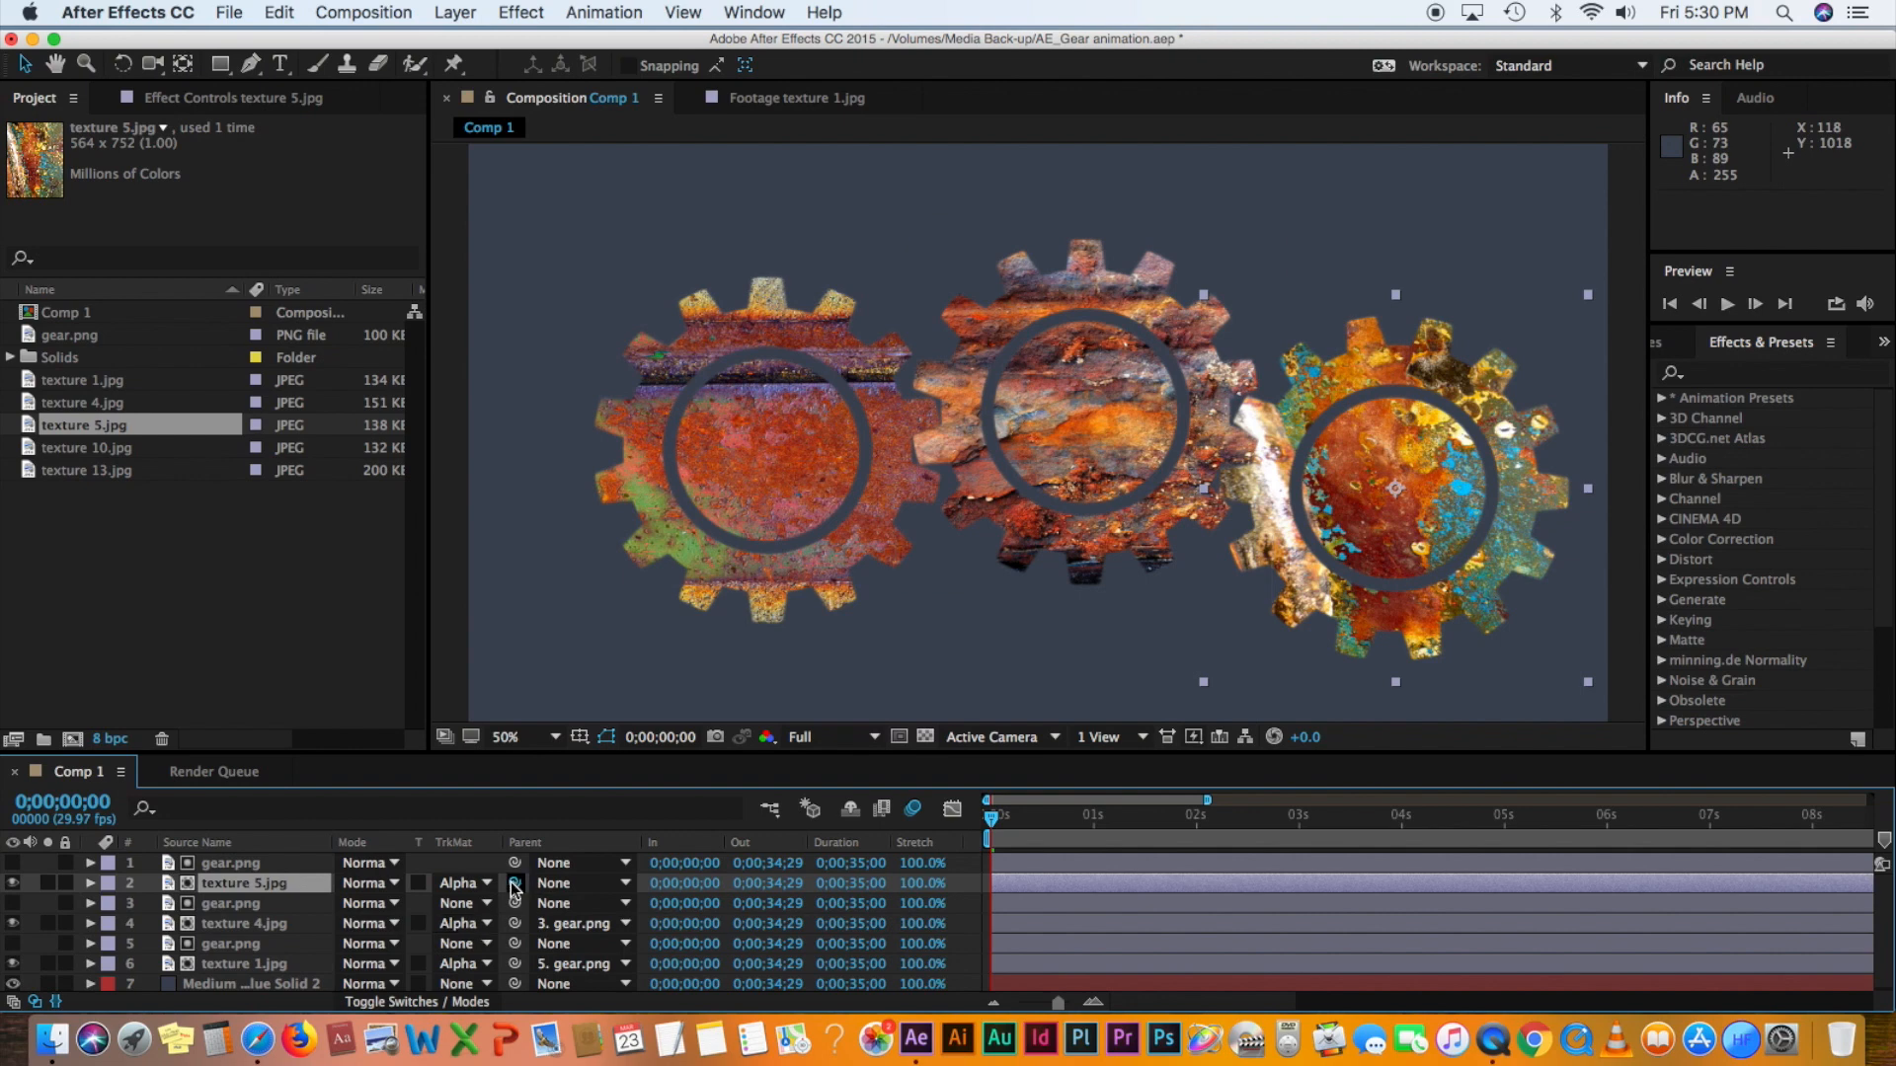
pyautogui.moveTo(400, 875); pyautogui.dragTo(275, 861)
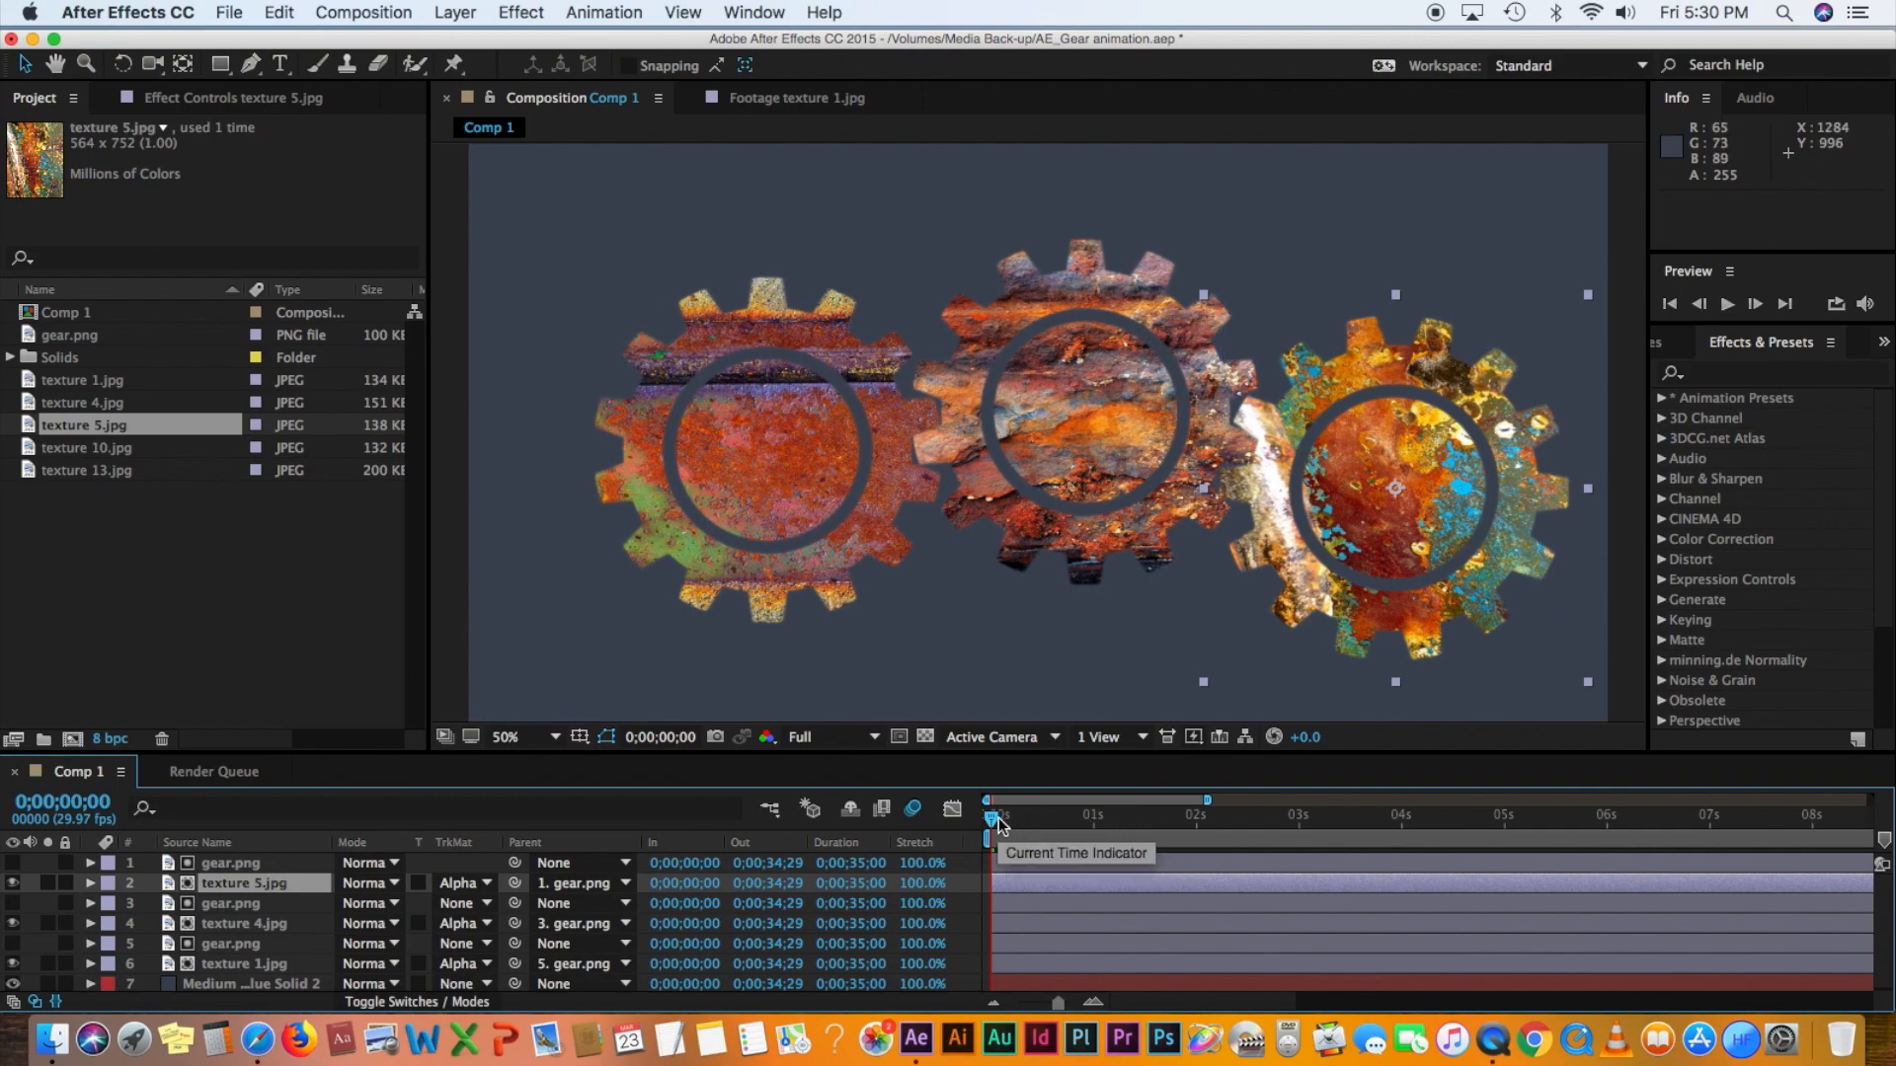
pyautogui.moveTo(999, 818)
pyautogui.mouseDown()
pyautogui.moveTo(1061, 818)
pyautogui.moveTo(990, 790)
pyautogui.mouseUp()
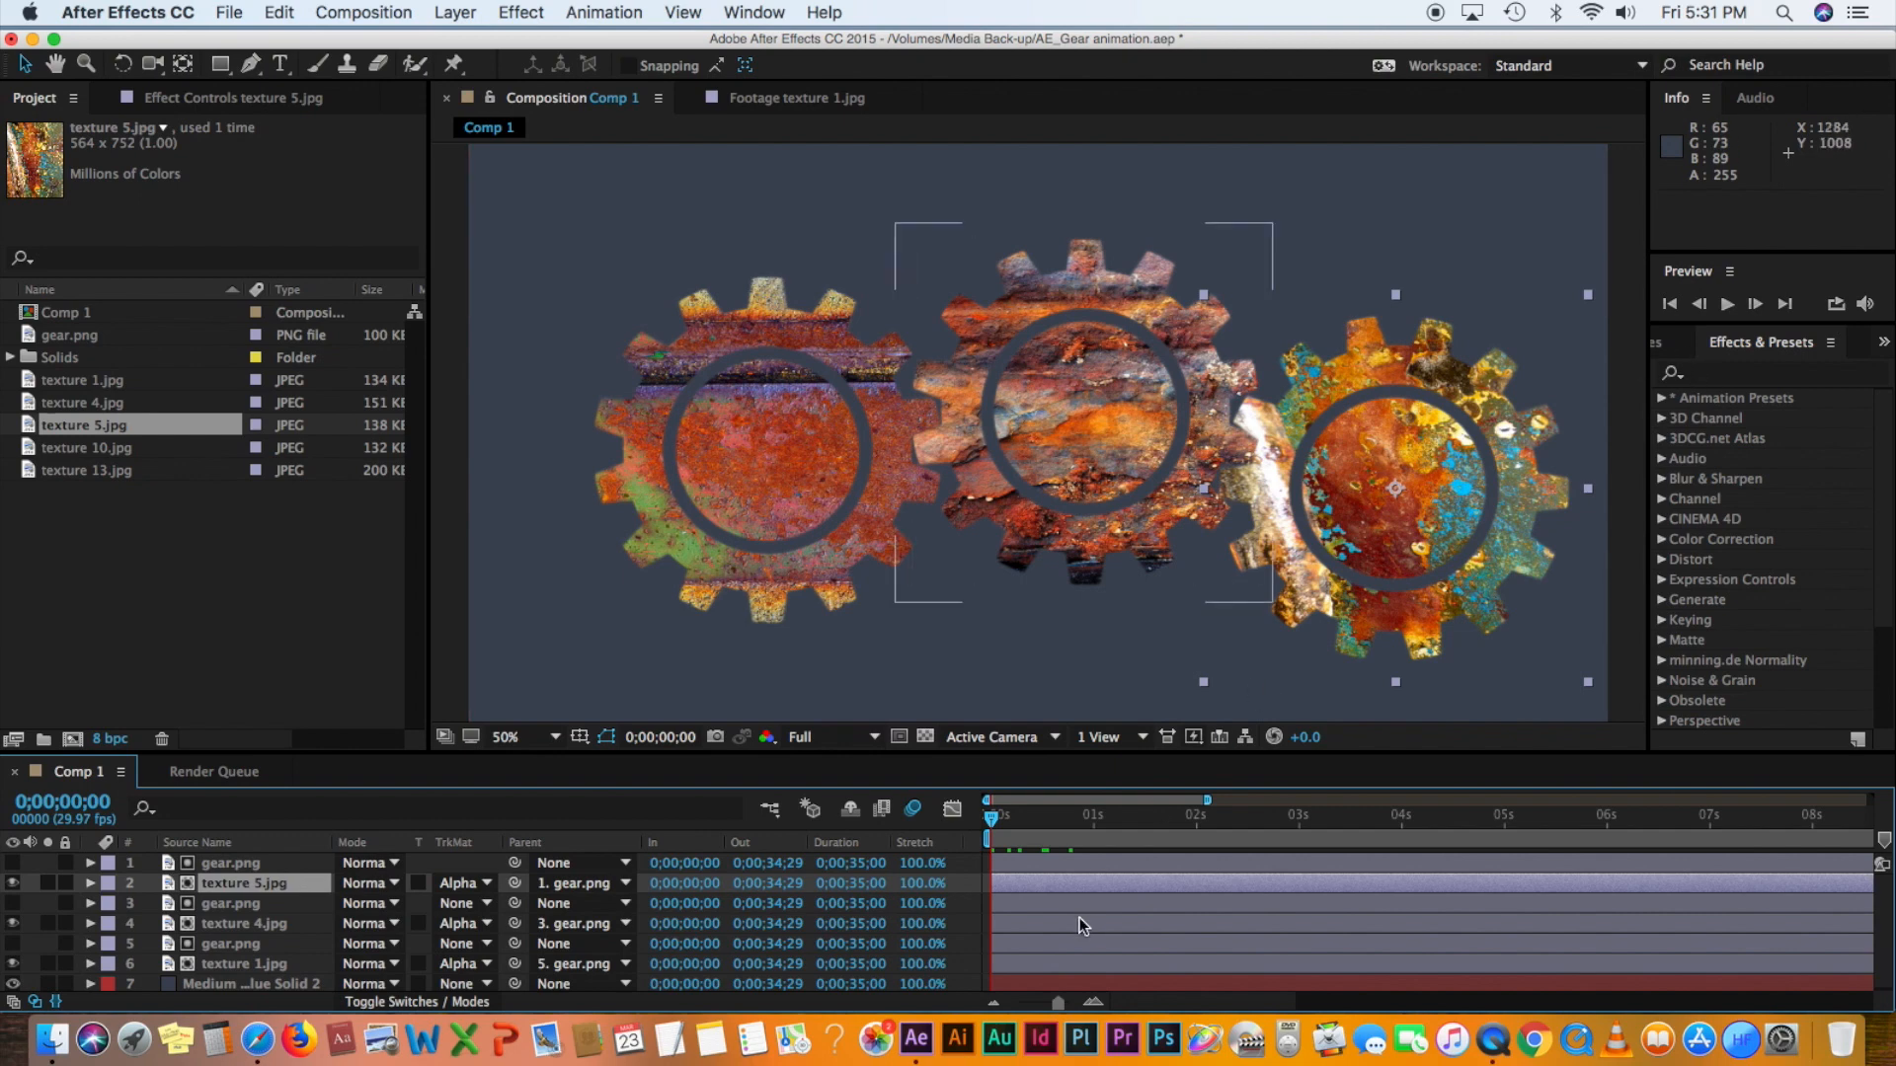
# - Pre-compose the right gear's gear.png and texture 5.jpg layers as "gear one", moving all attributes into the new composition
pyautogui.keyDown('shift'); pyautogui.click(239, 862); pyautogui.keyUp('shift')
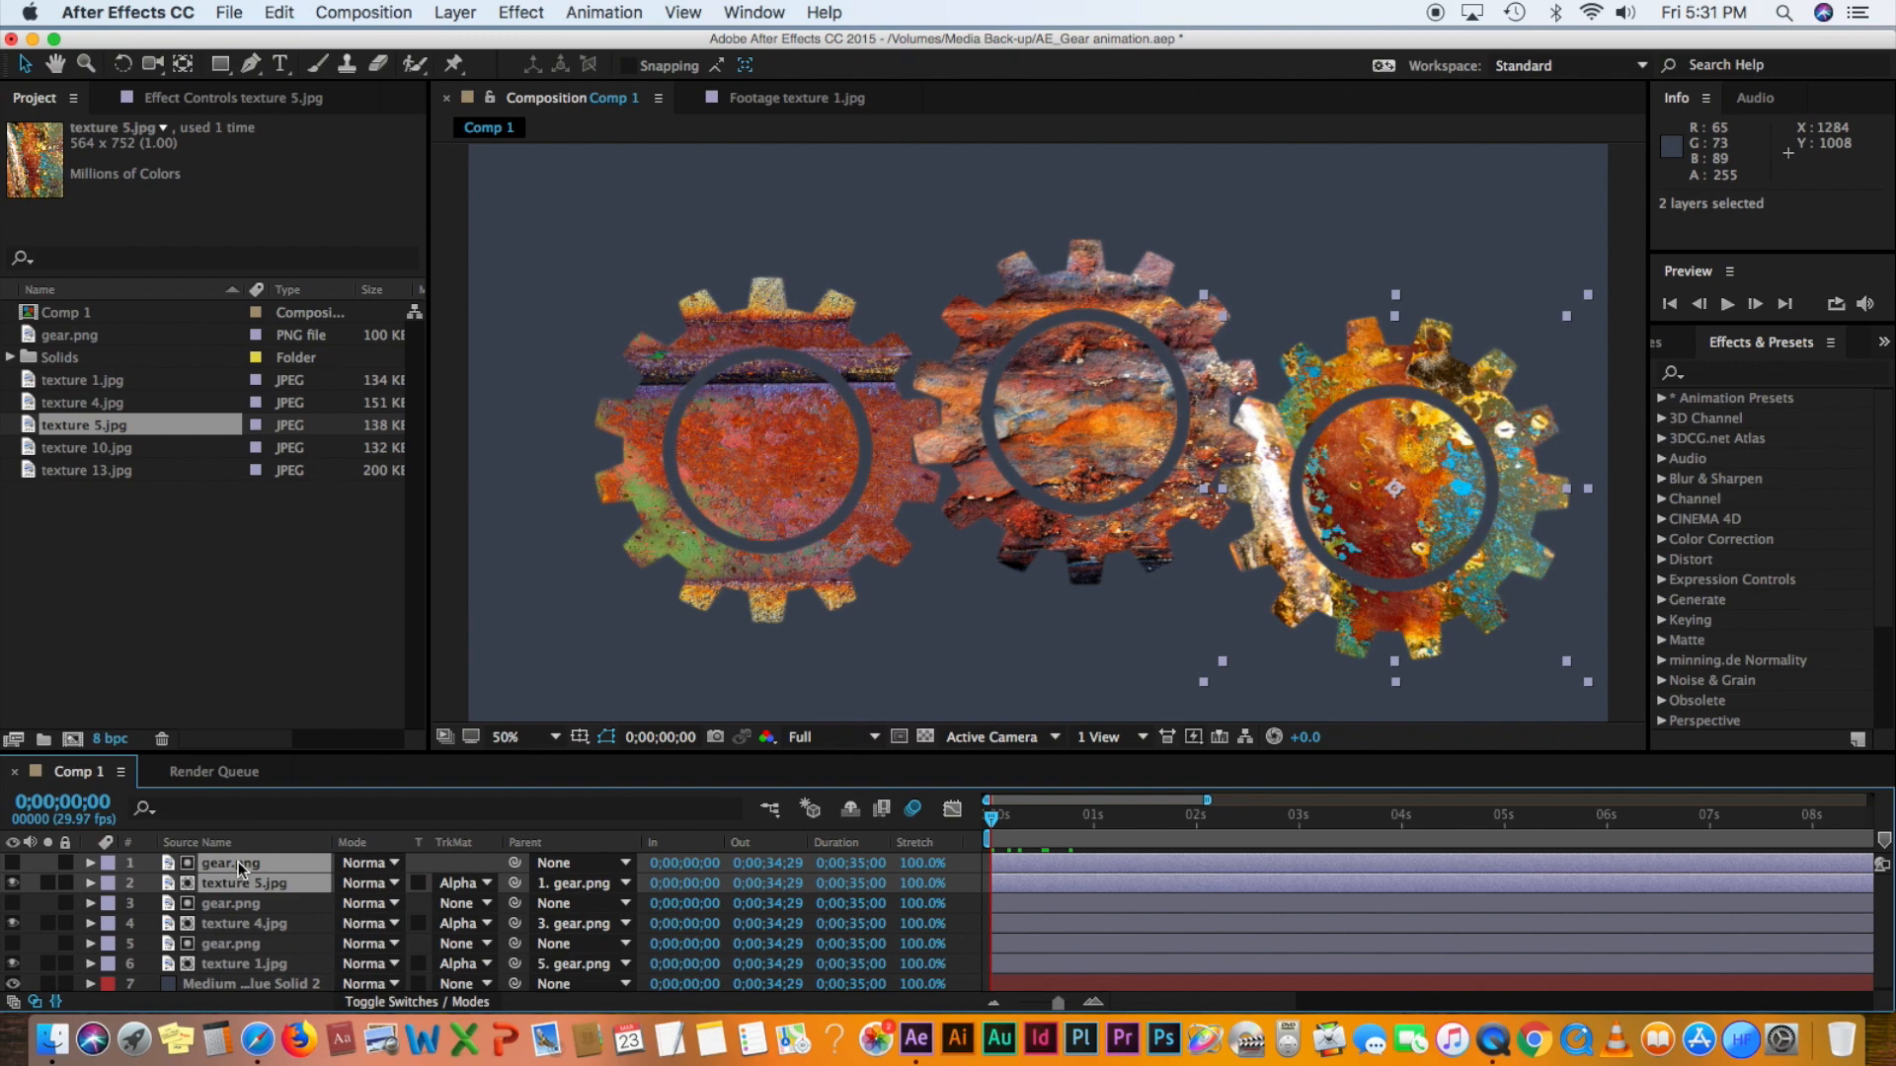
pyautogui.click(247, 903)
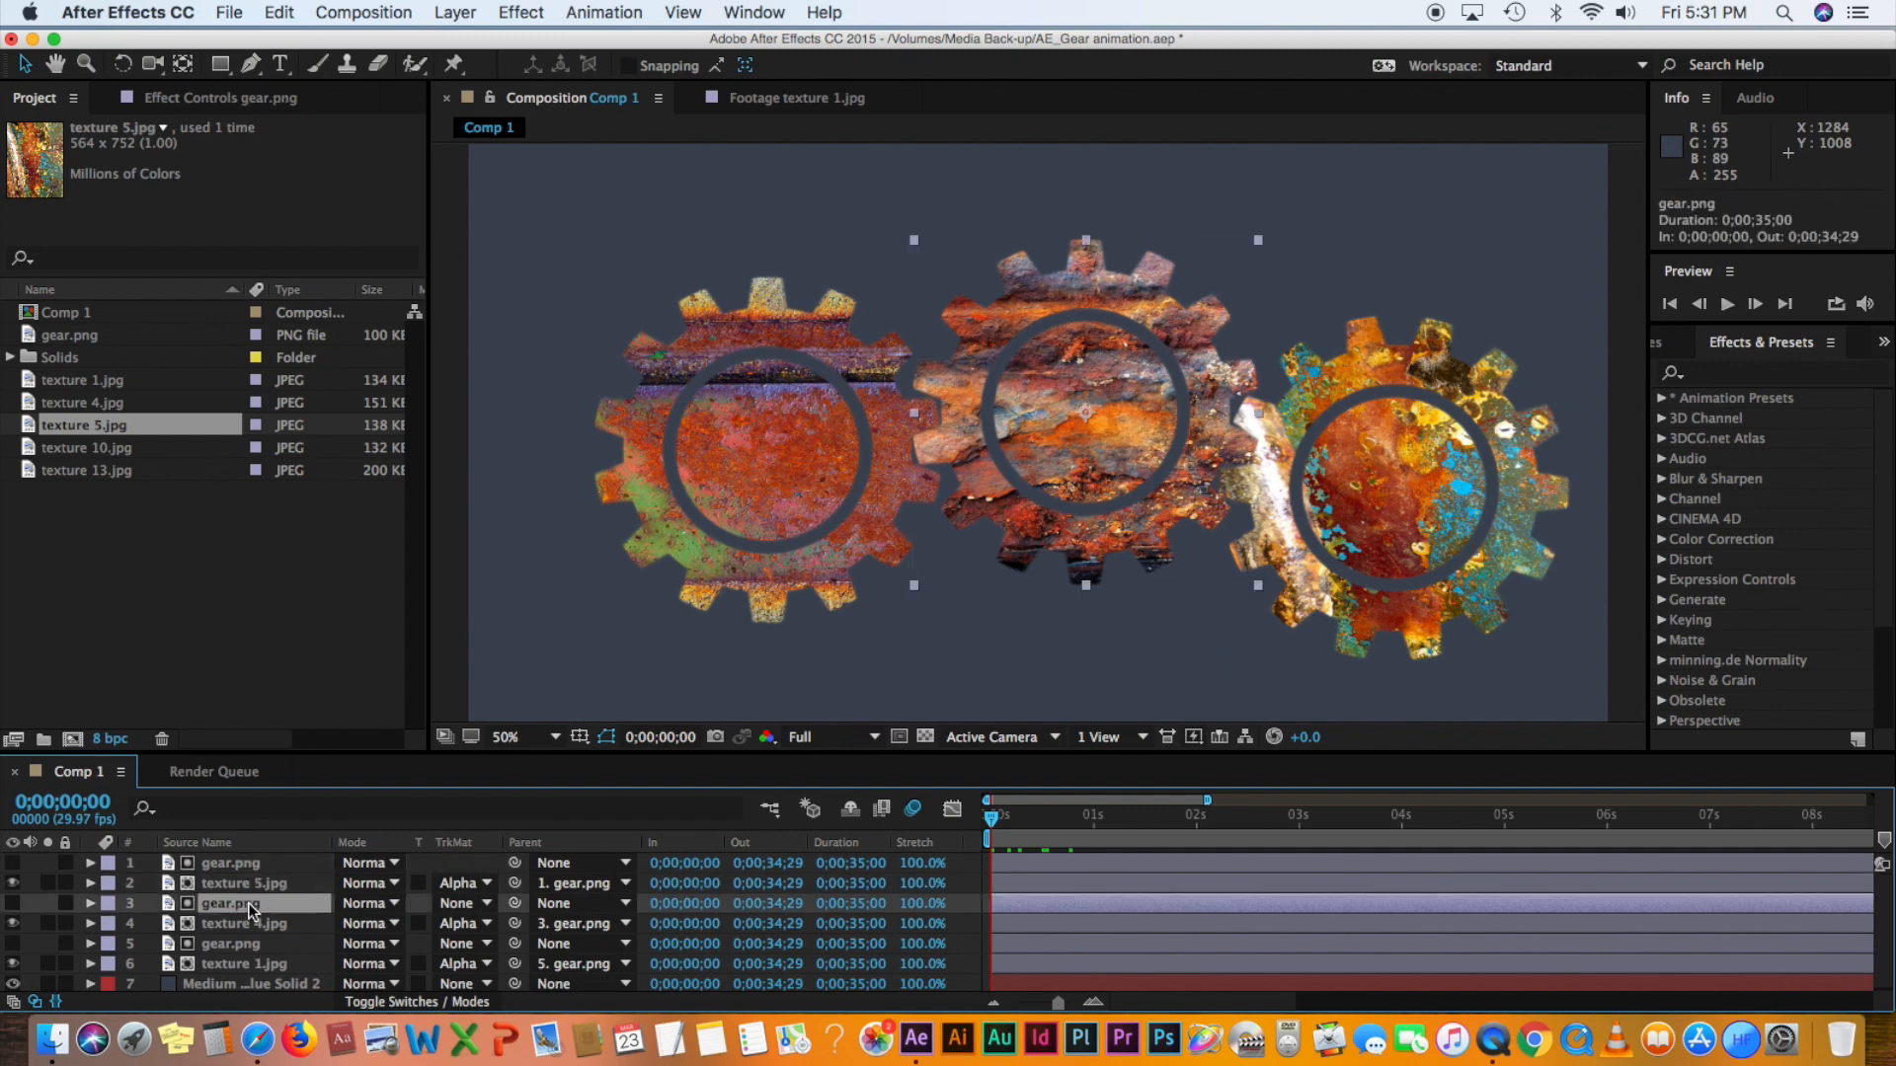
pyautogui.click(234, 861)
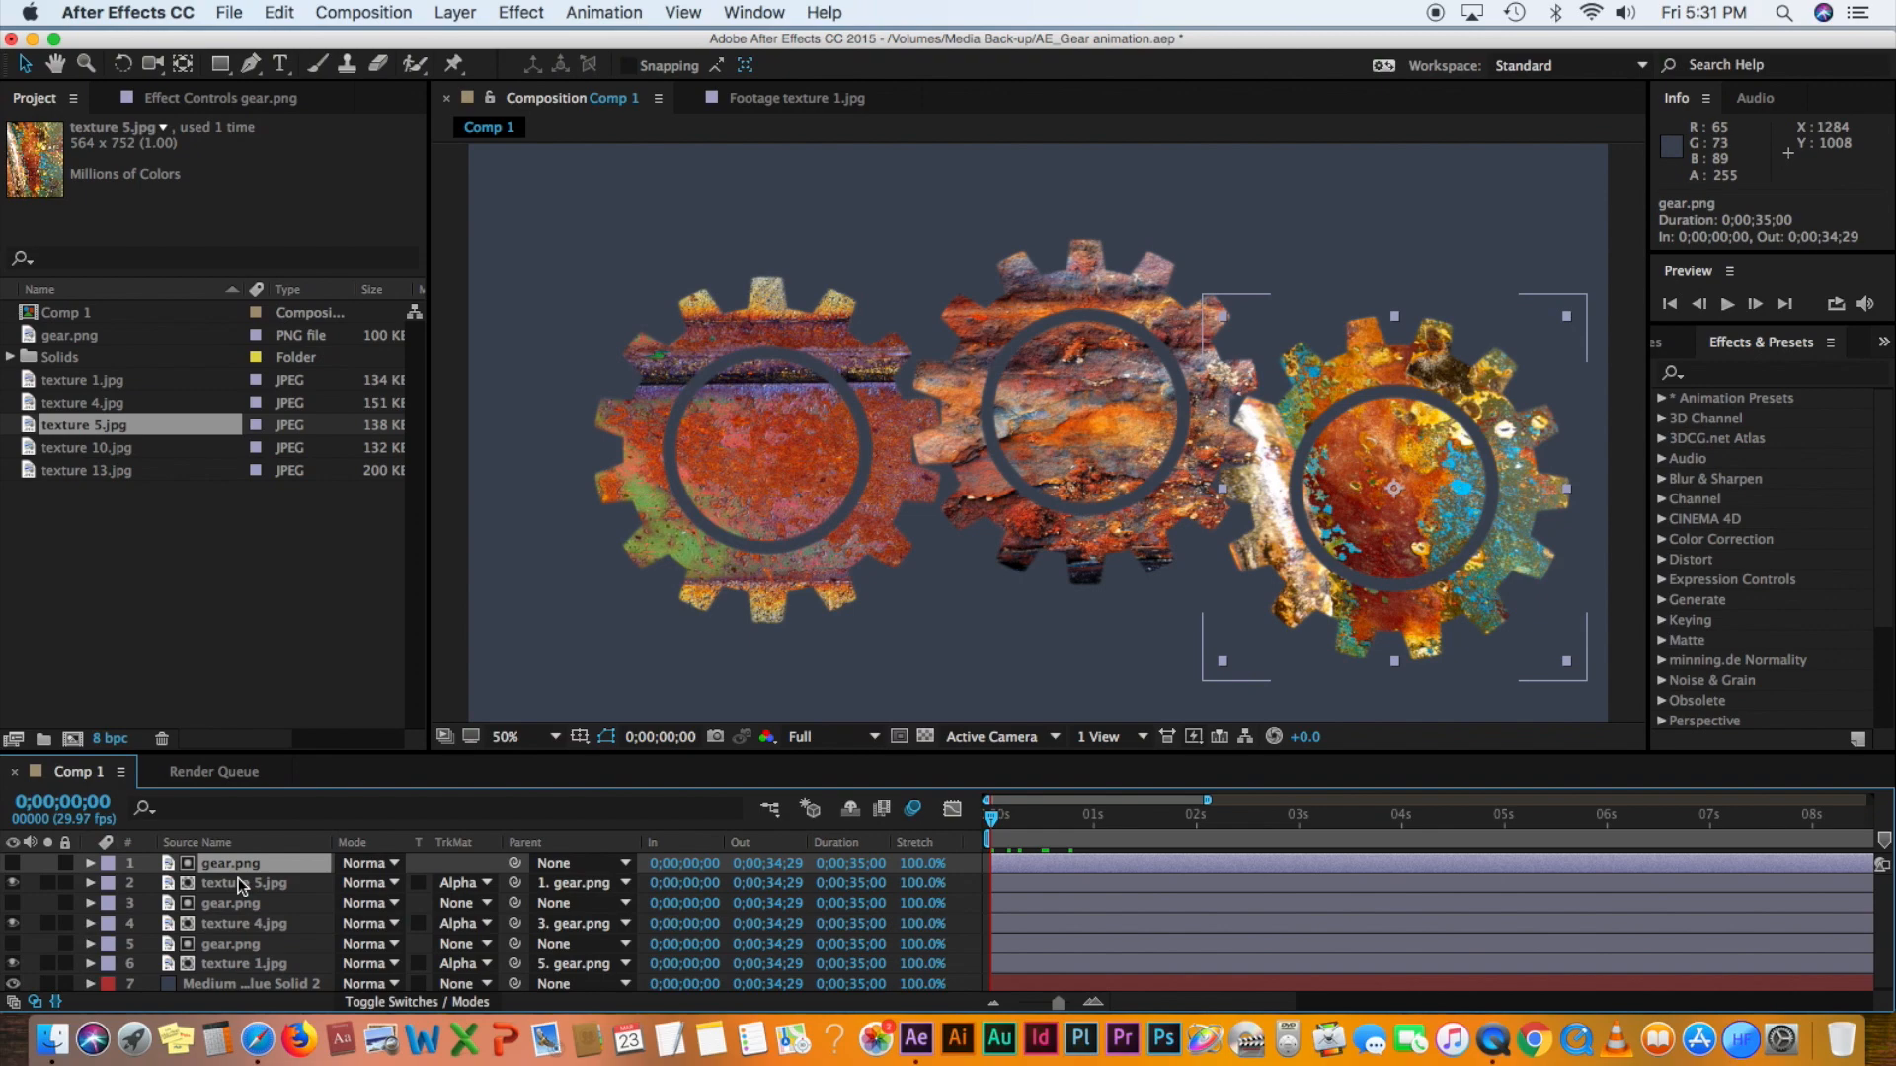
pyautogui.keyDown('shift'); pyautogui.click(239, 881); pyautogui.keyUp('shift')
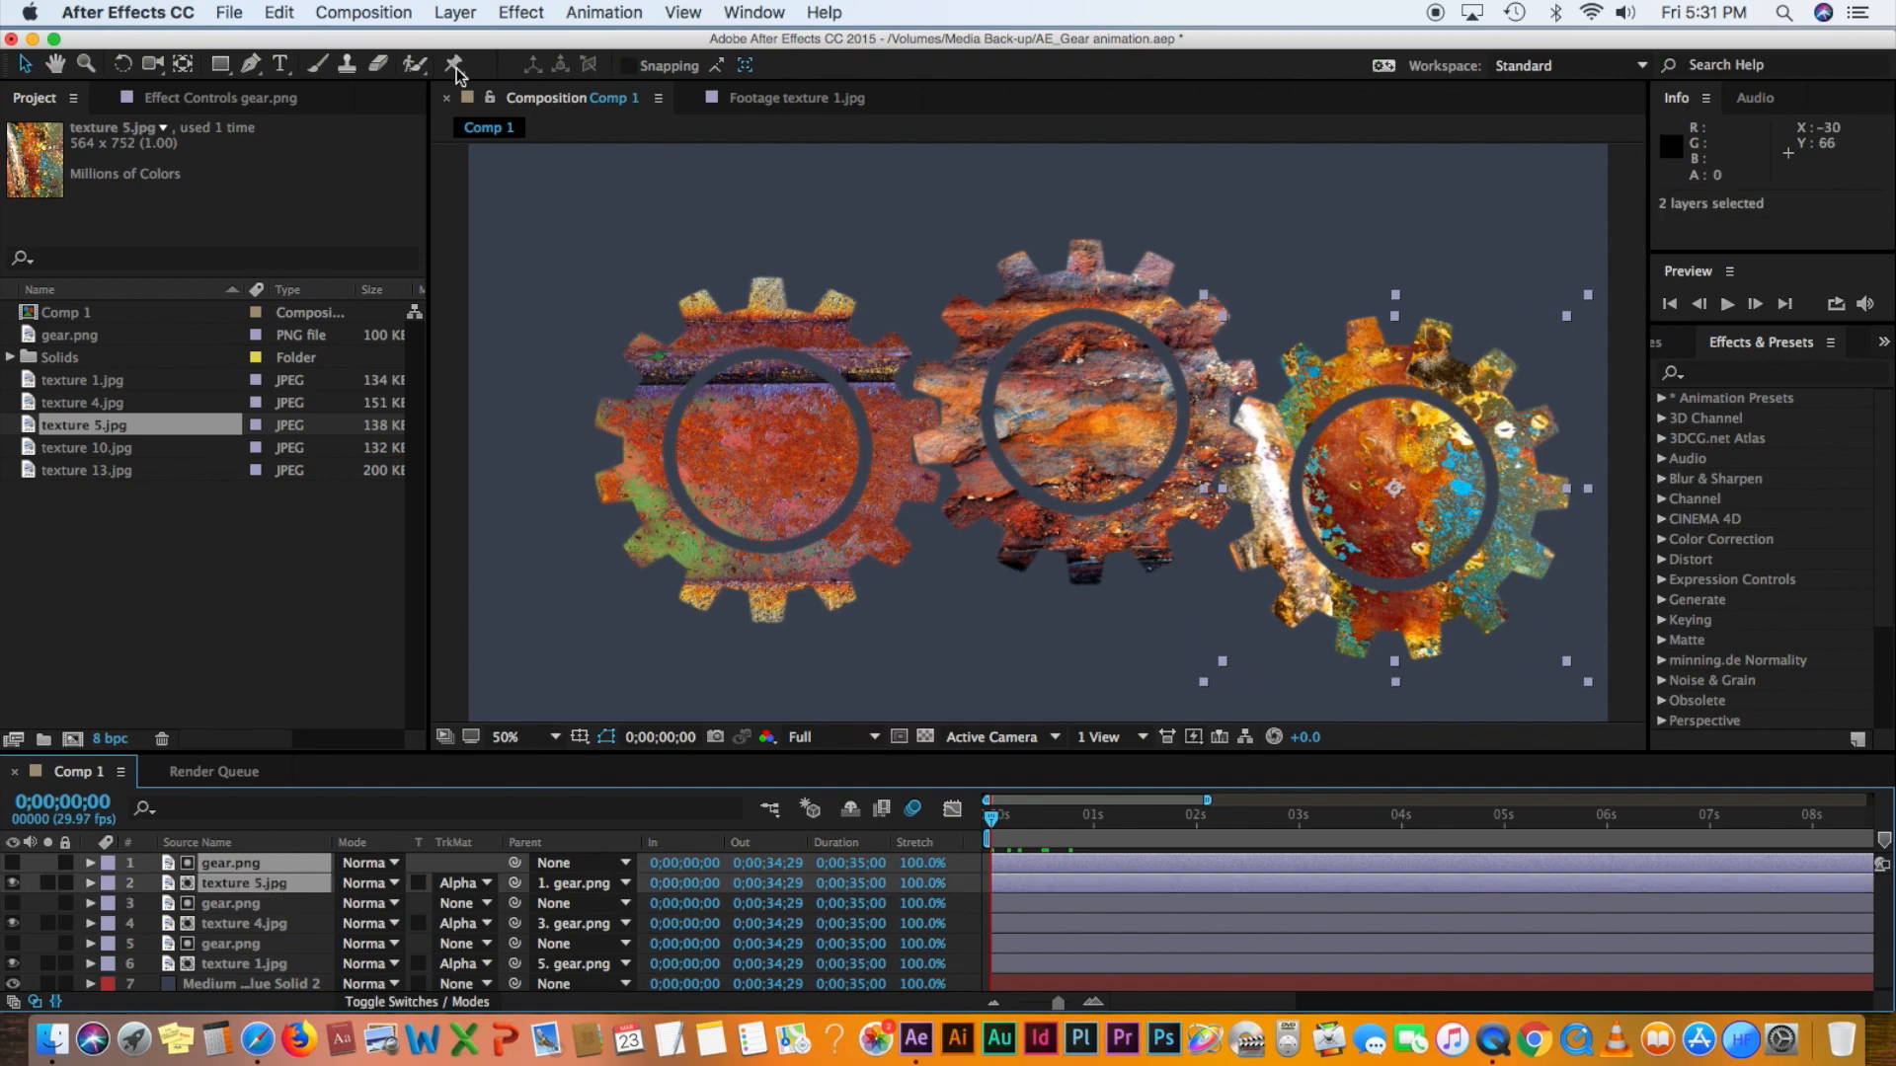
pyautogui.click(460, 14)
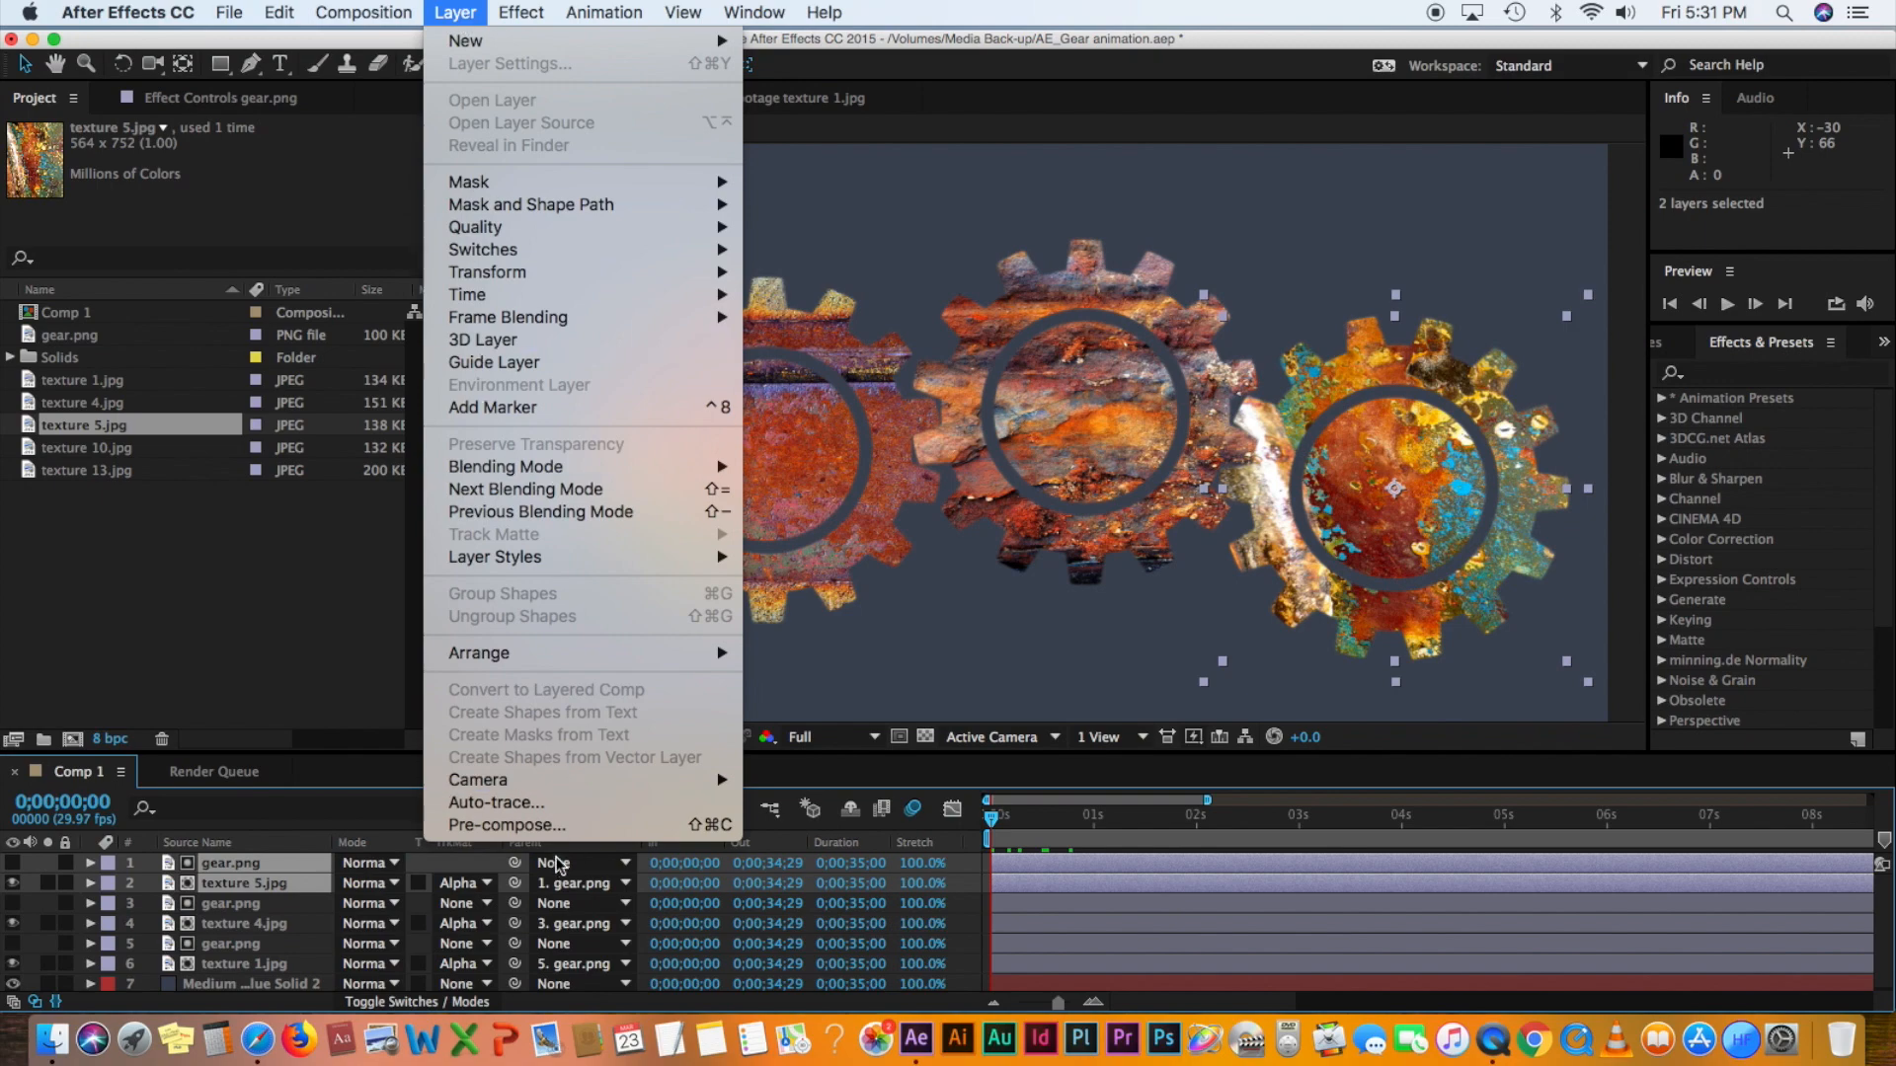
pyautogui.click(542, 830)
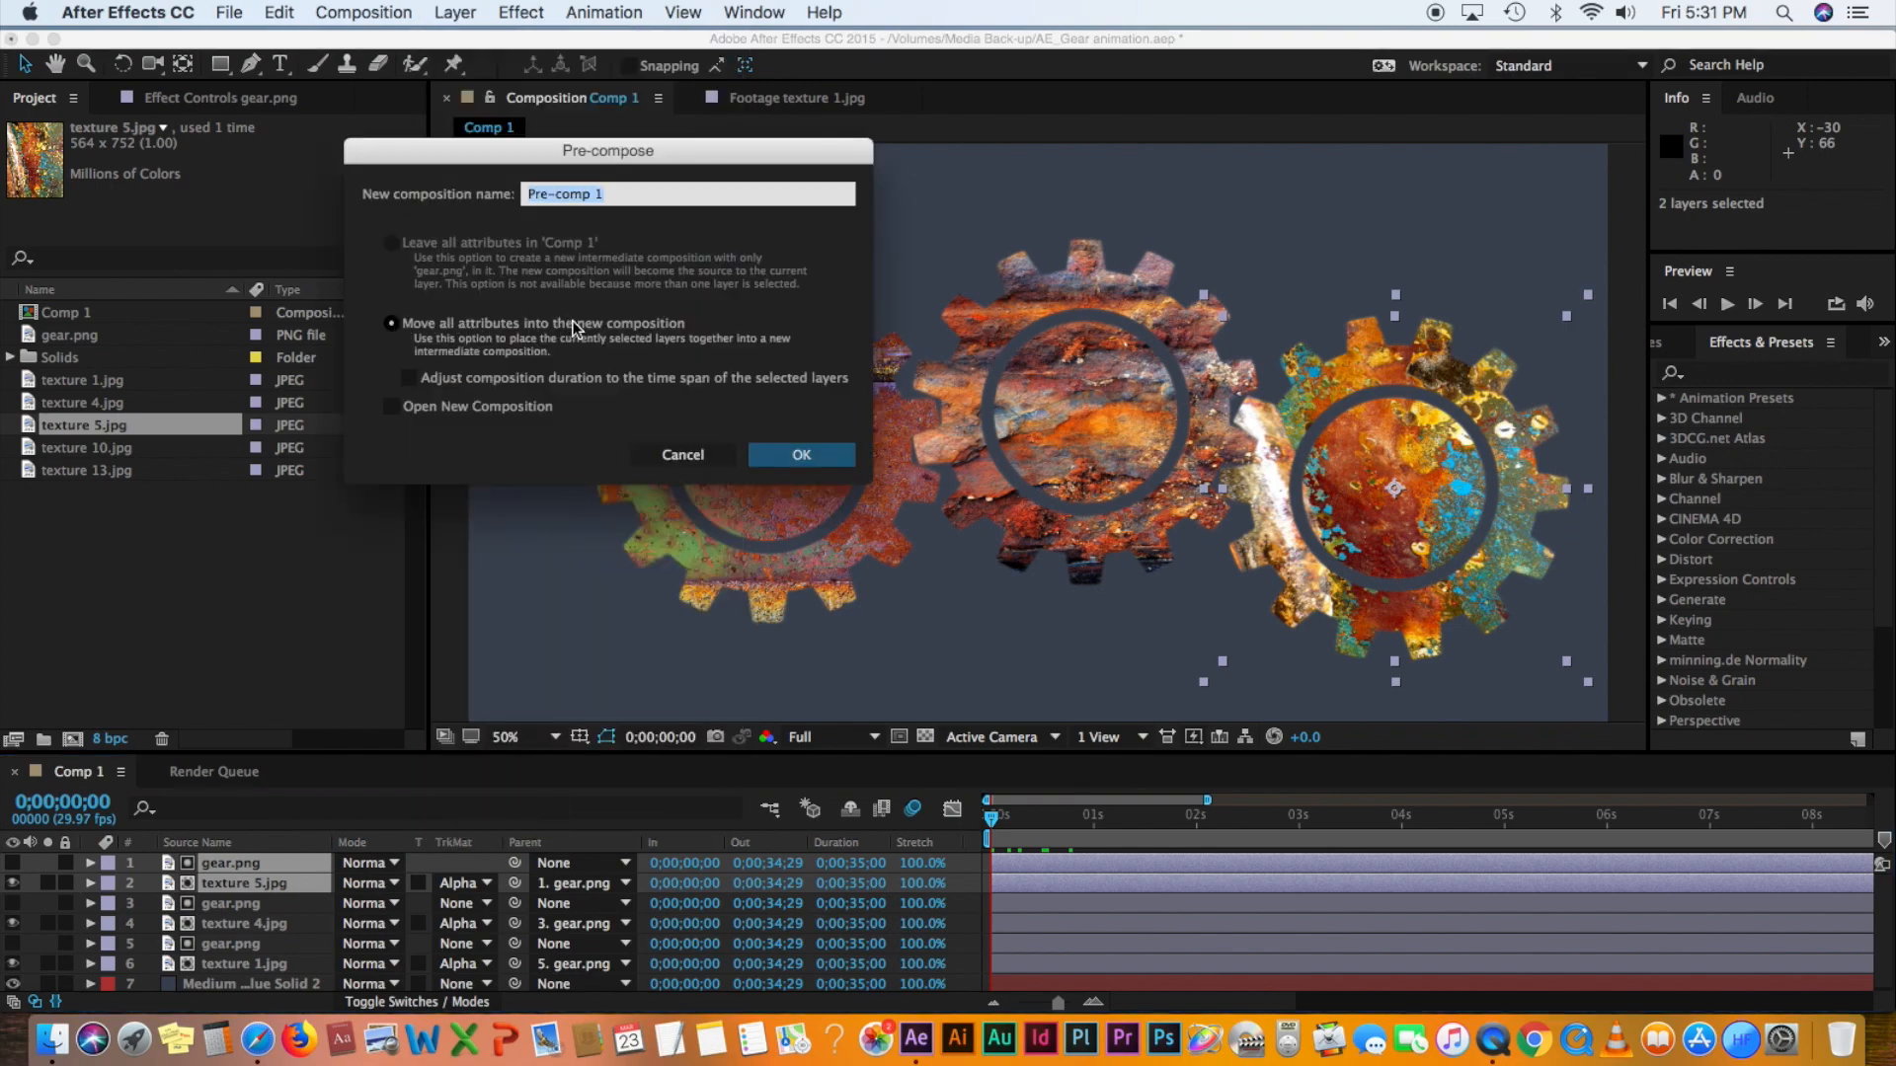
pyautogui.write('gear one')
pyautogui.click(801, 455)
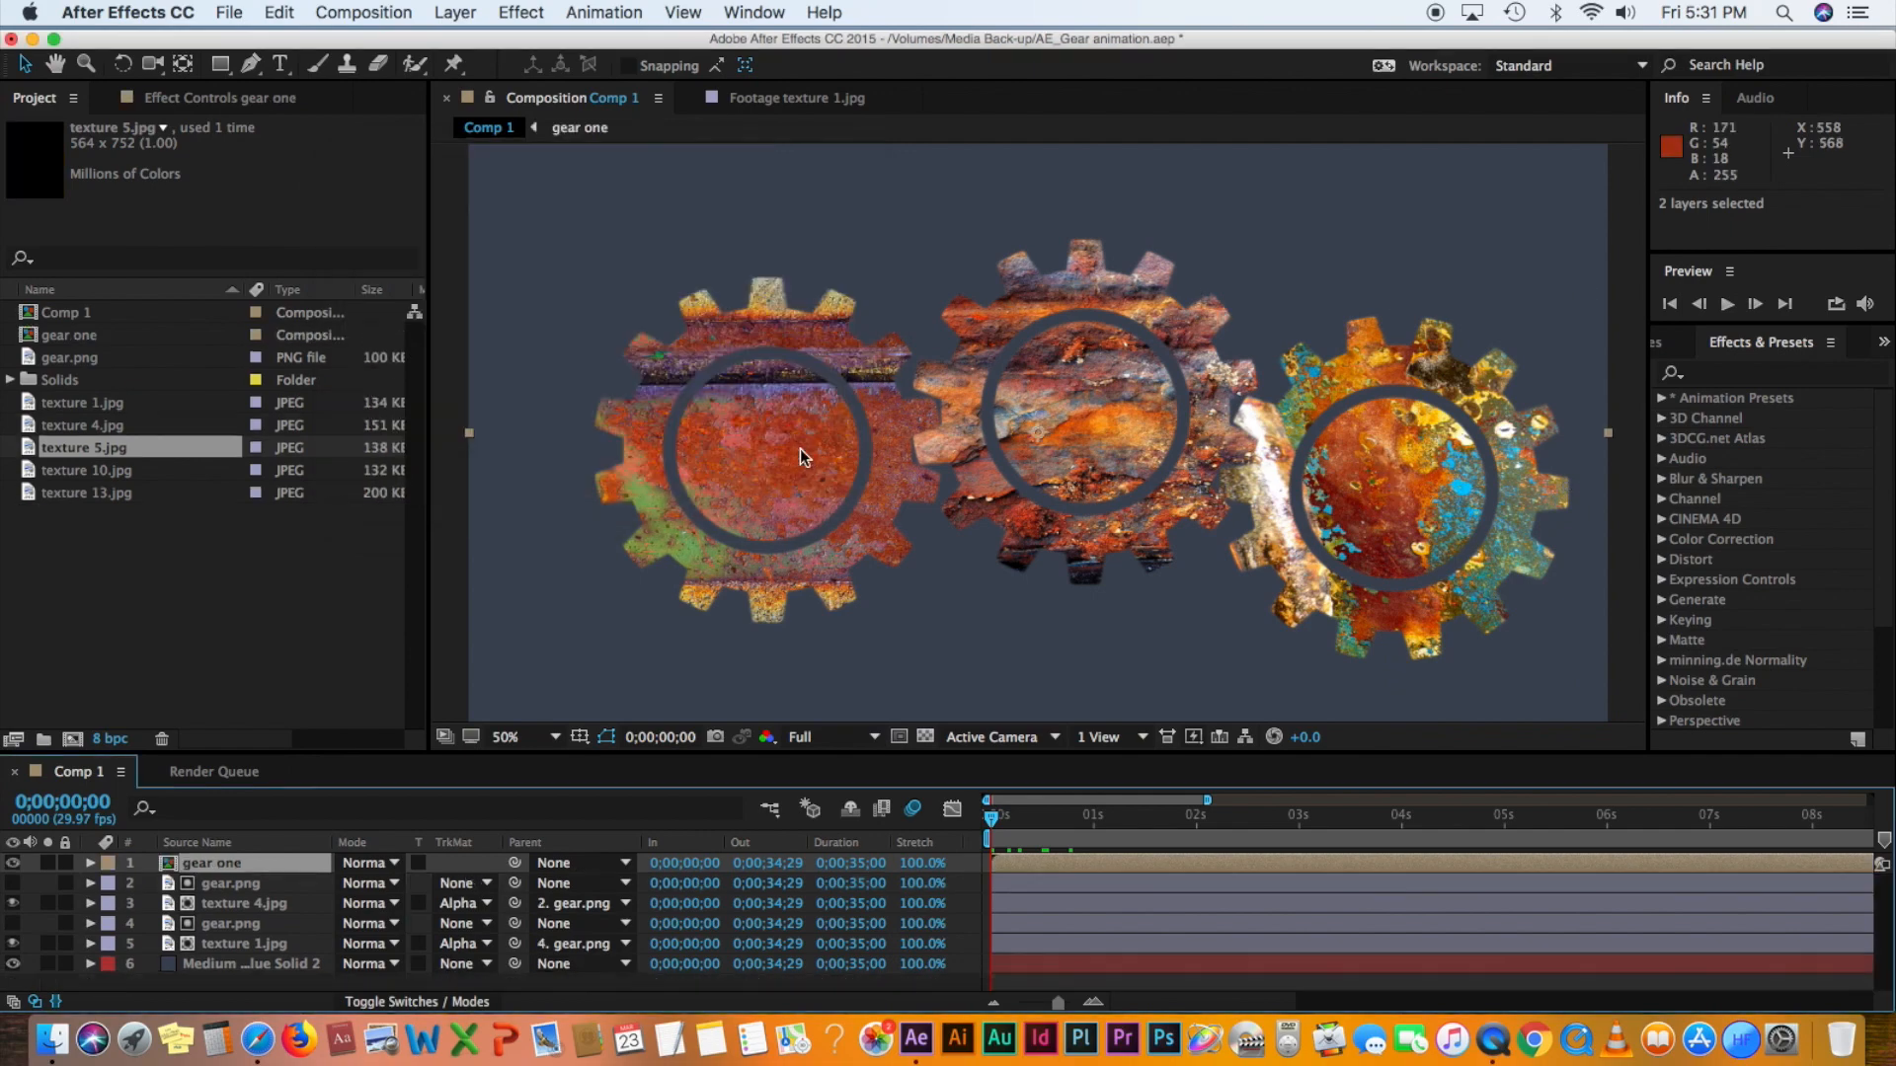
# - Pre-compose the middle gear's gear.png and texture 4.jpg layers as "Gear two" and scrub the timeline to check the animation
pyautogui.click(233, 885)
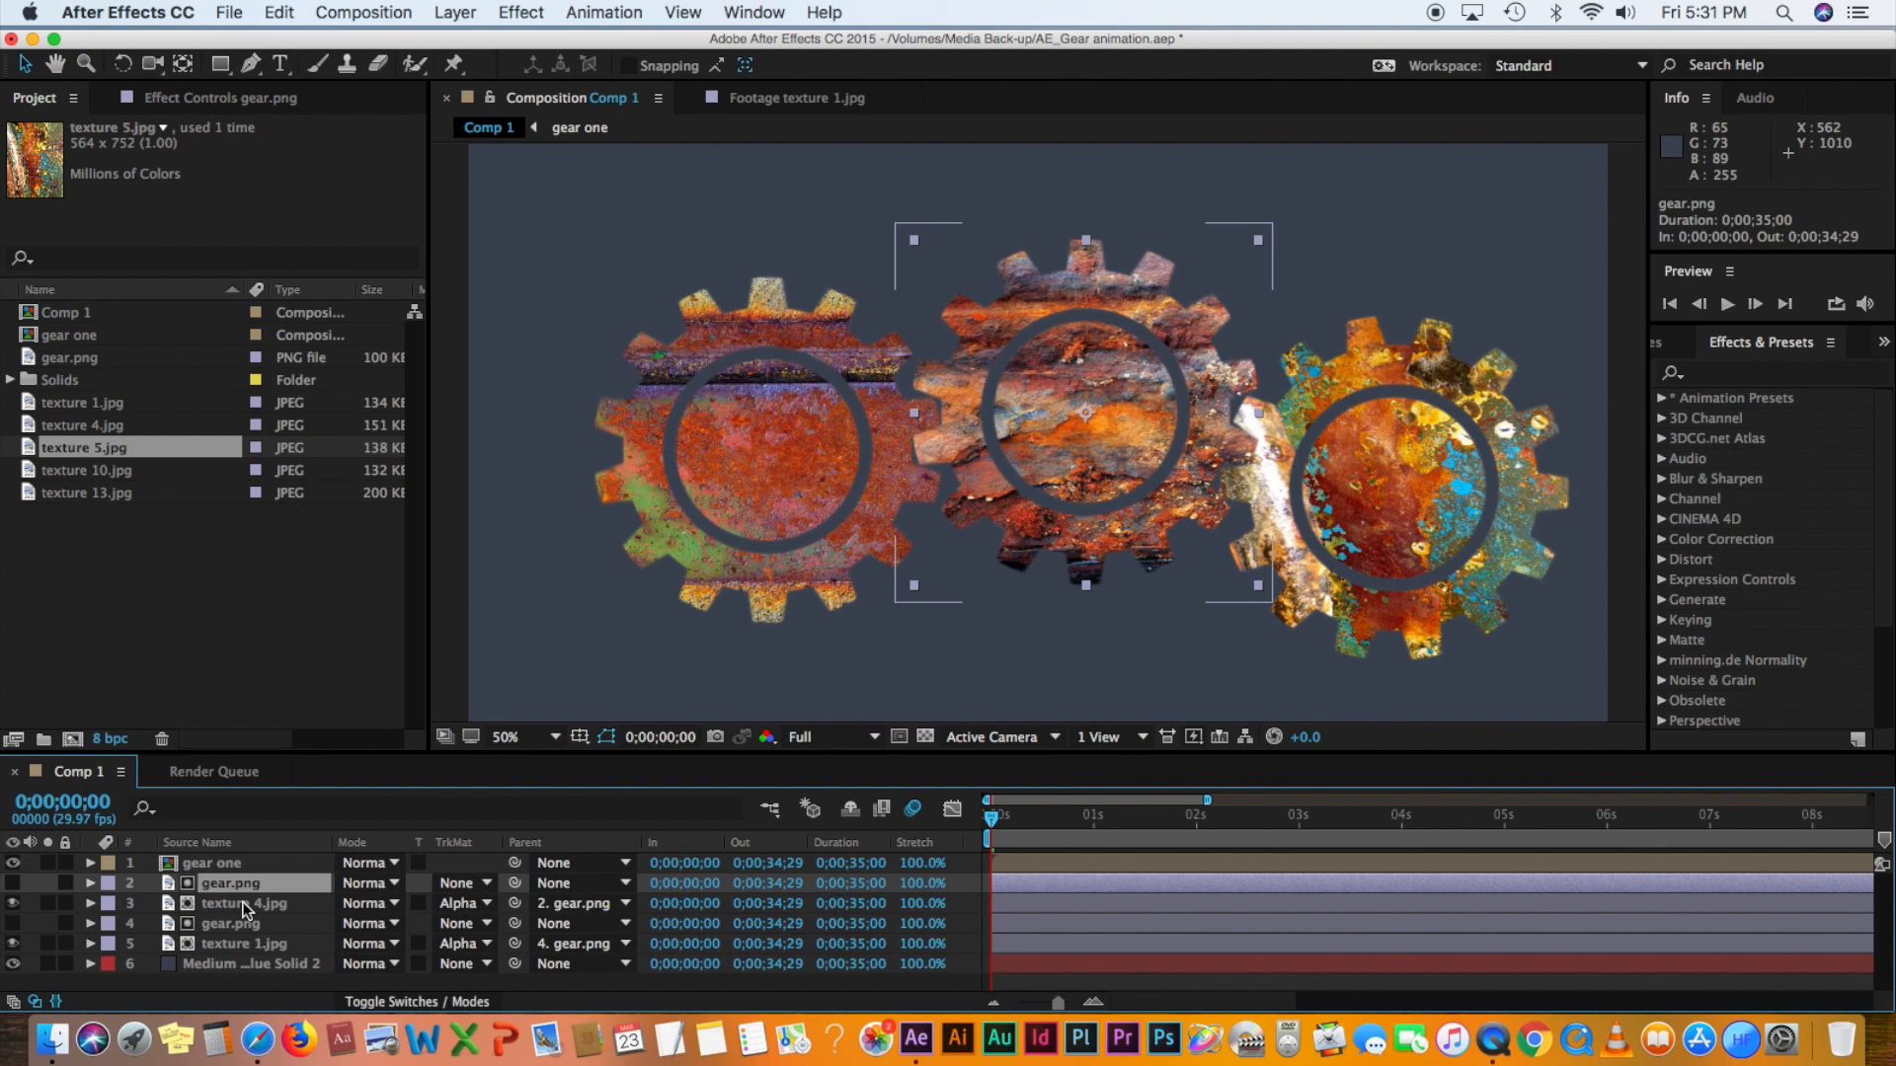
pyautogui.keyDown('shift'); pyautogui.click(241, 903); pyautogui.keyUp('shift')
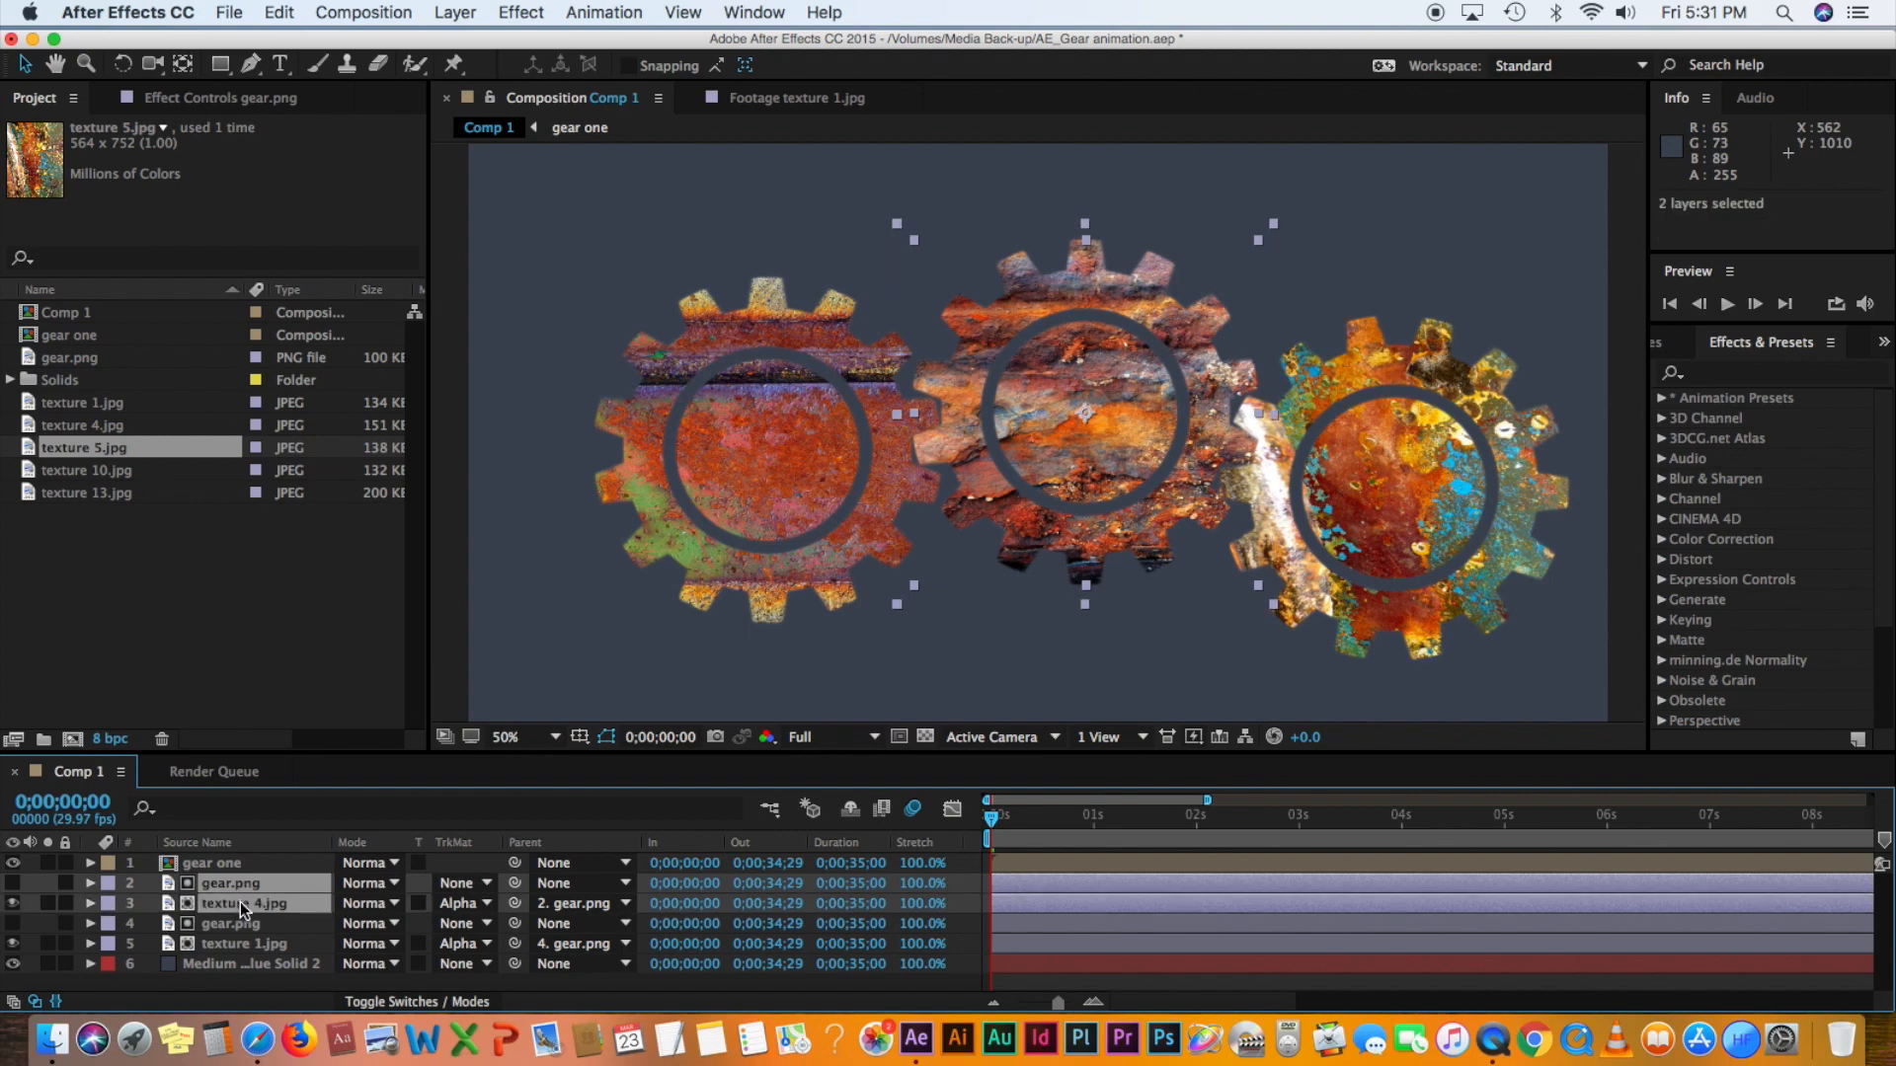
pyautogui.click(453, 12)
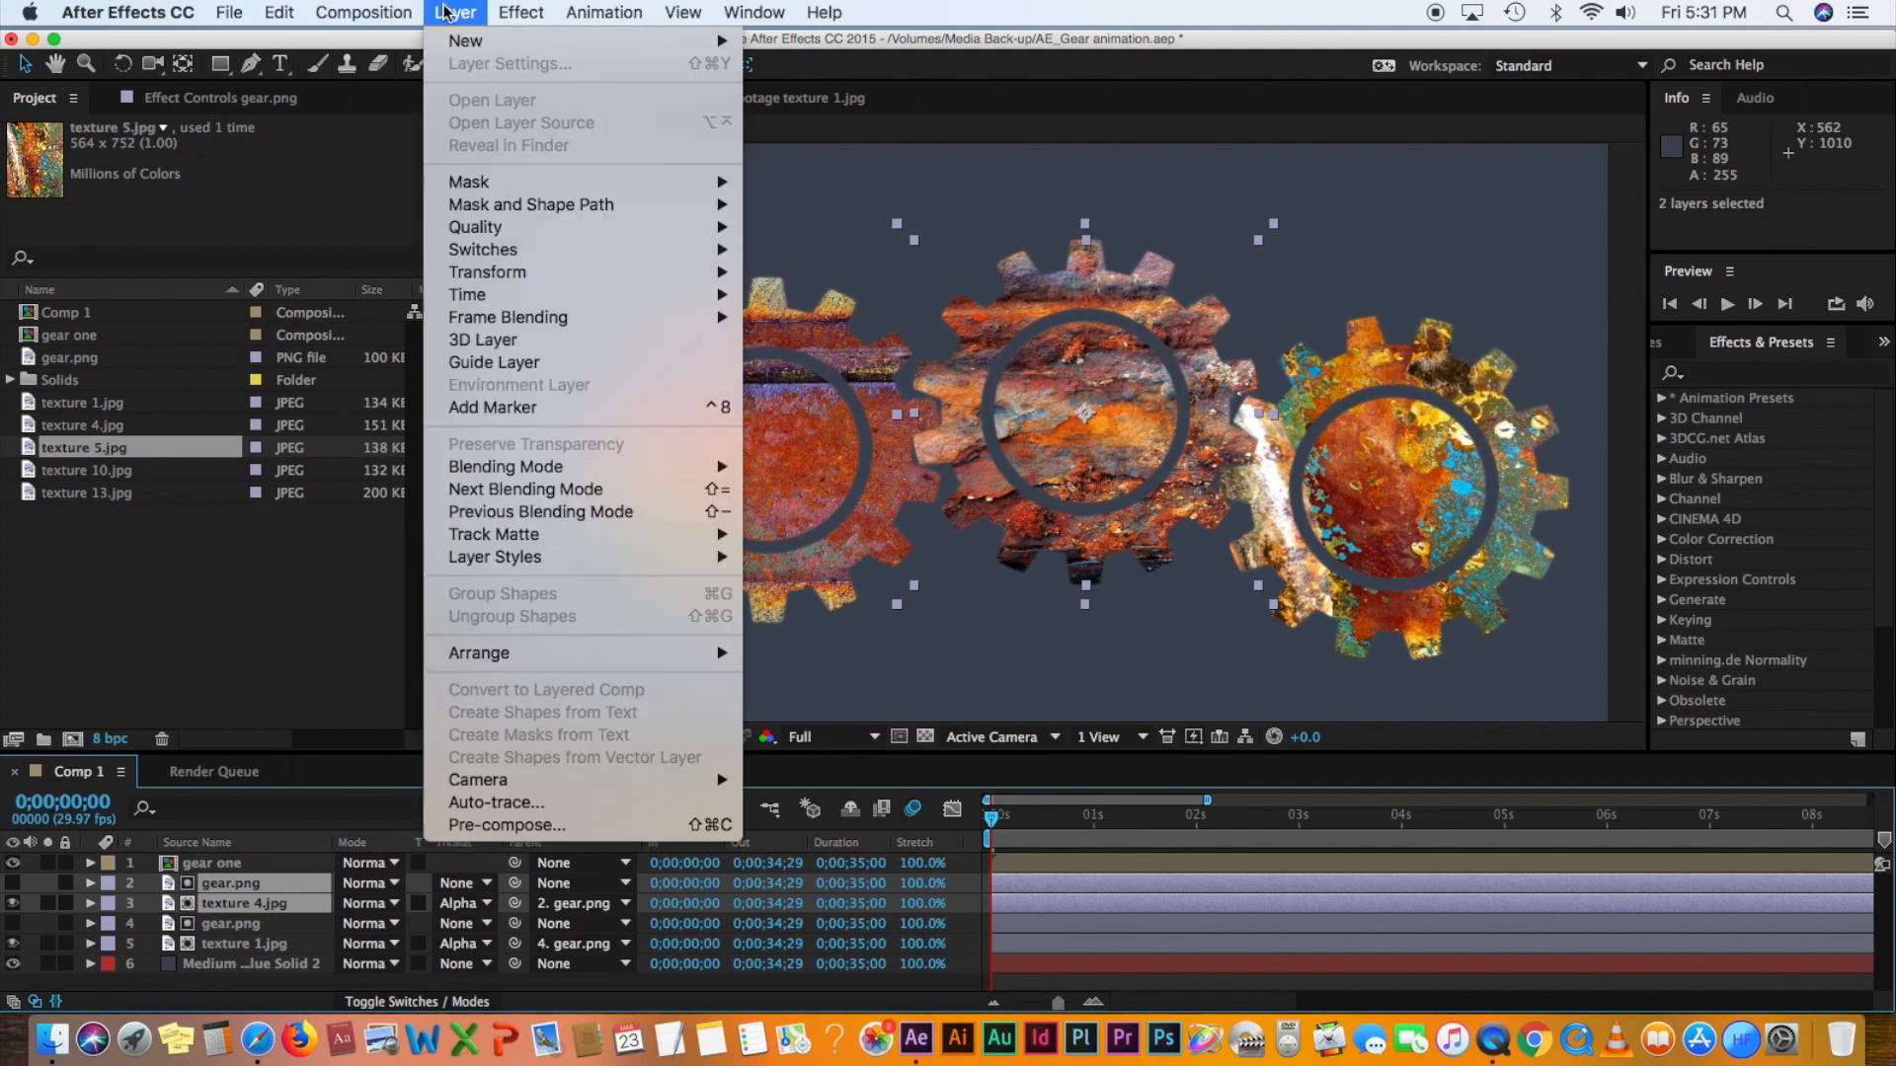
pyautogui.click(529, 825)
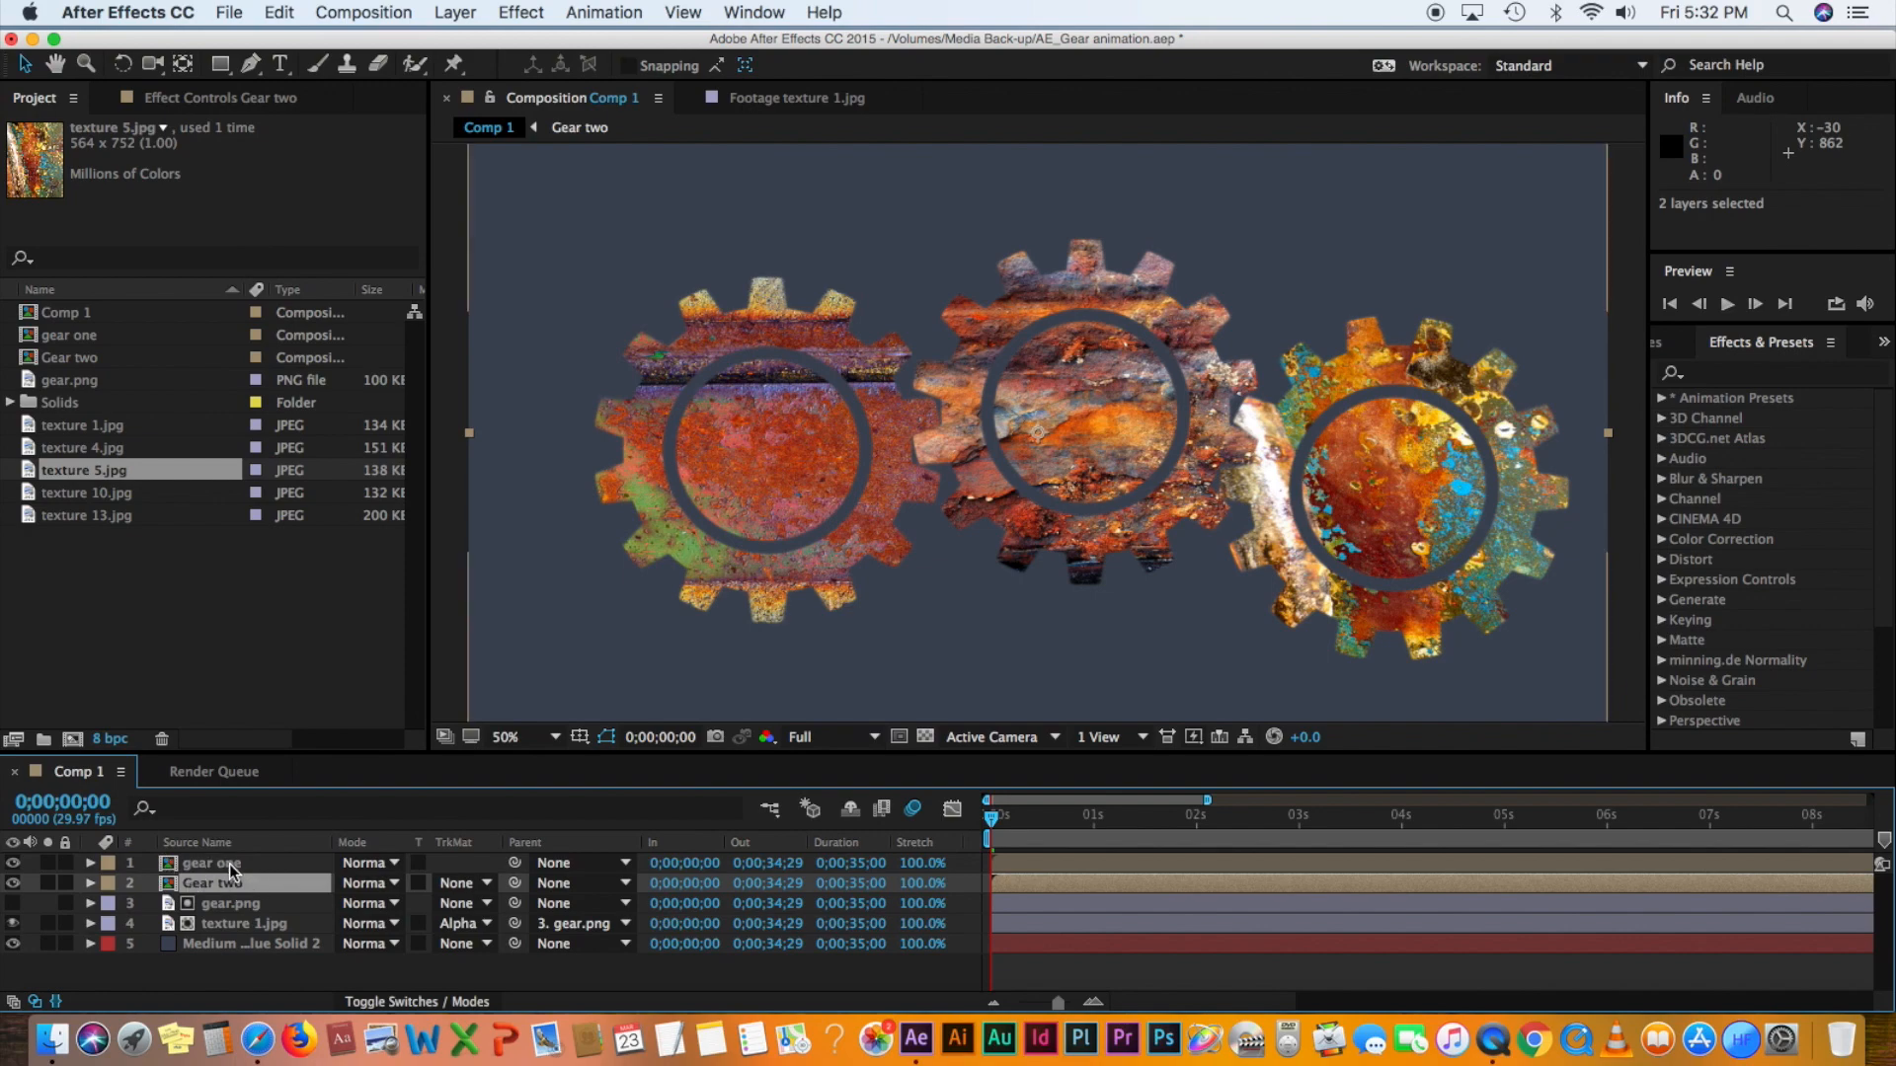
pyautogui.moveTo(991, 820); pyautogui.dragTo(937, 816)
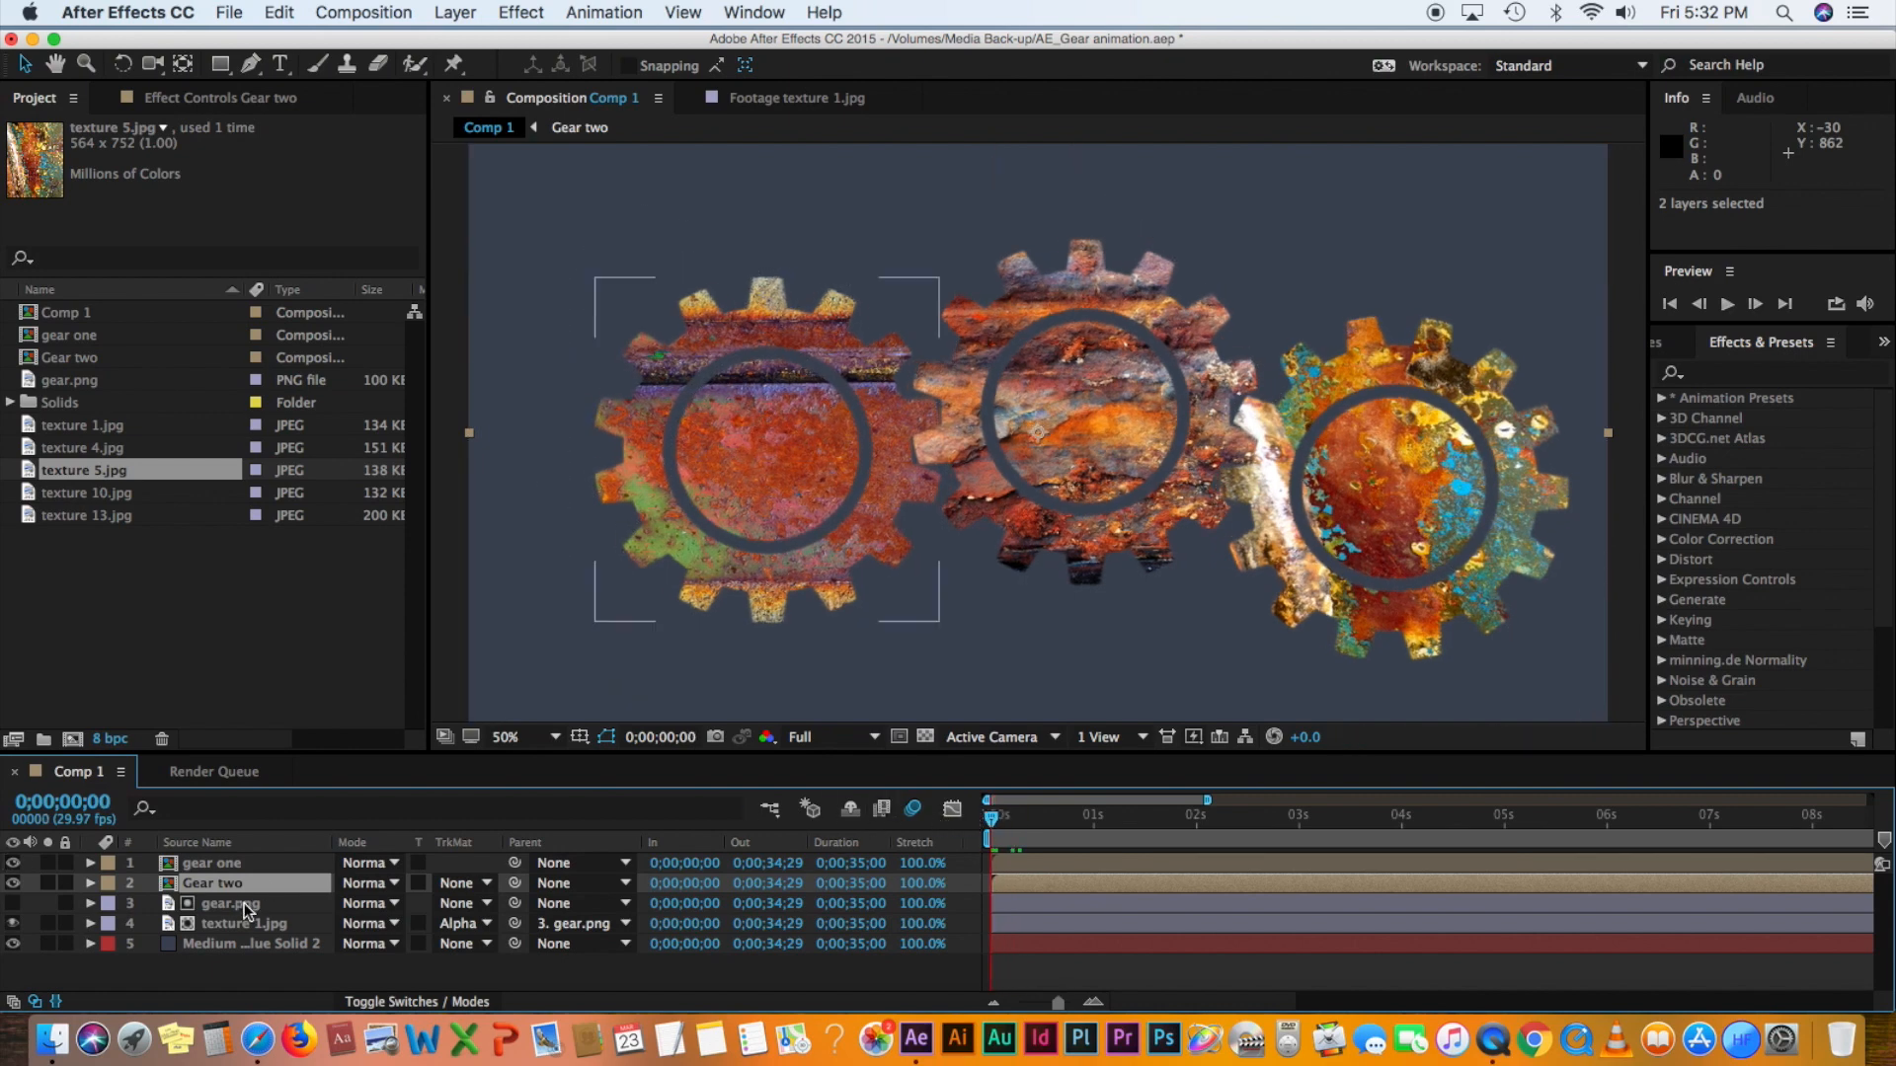
# - Pre-compose the left gear's gear.png and texture 1.jpg layers as "gear three", moving all attributes into the new composition
pyautogui.click(230, 905)
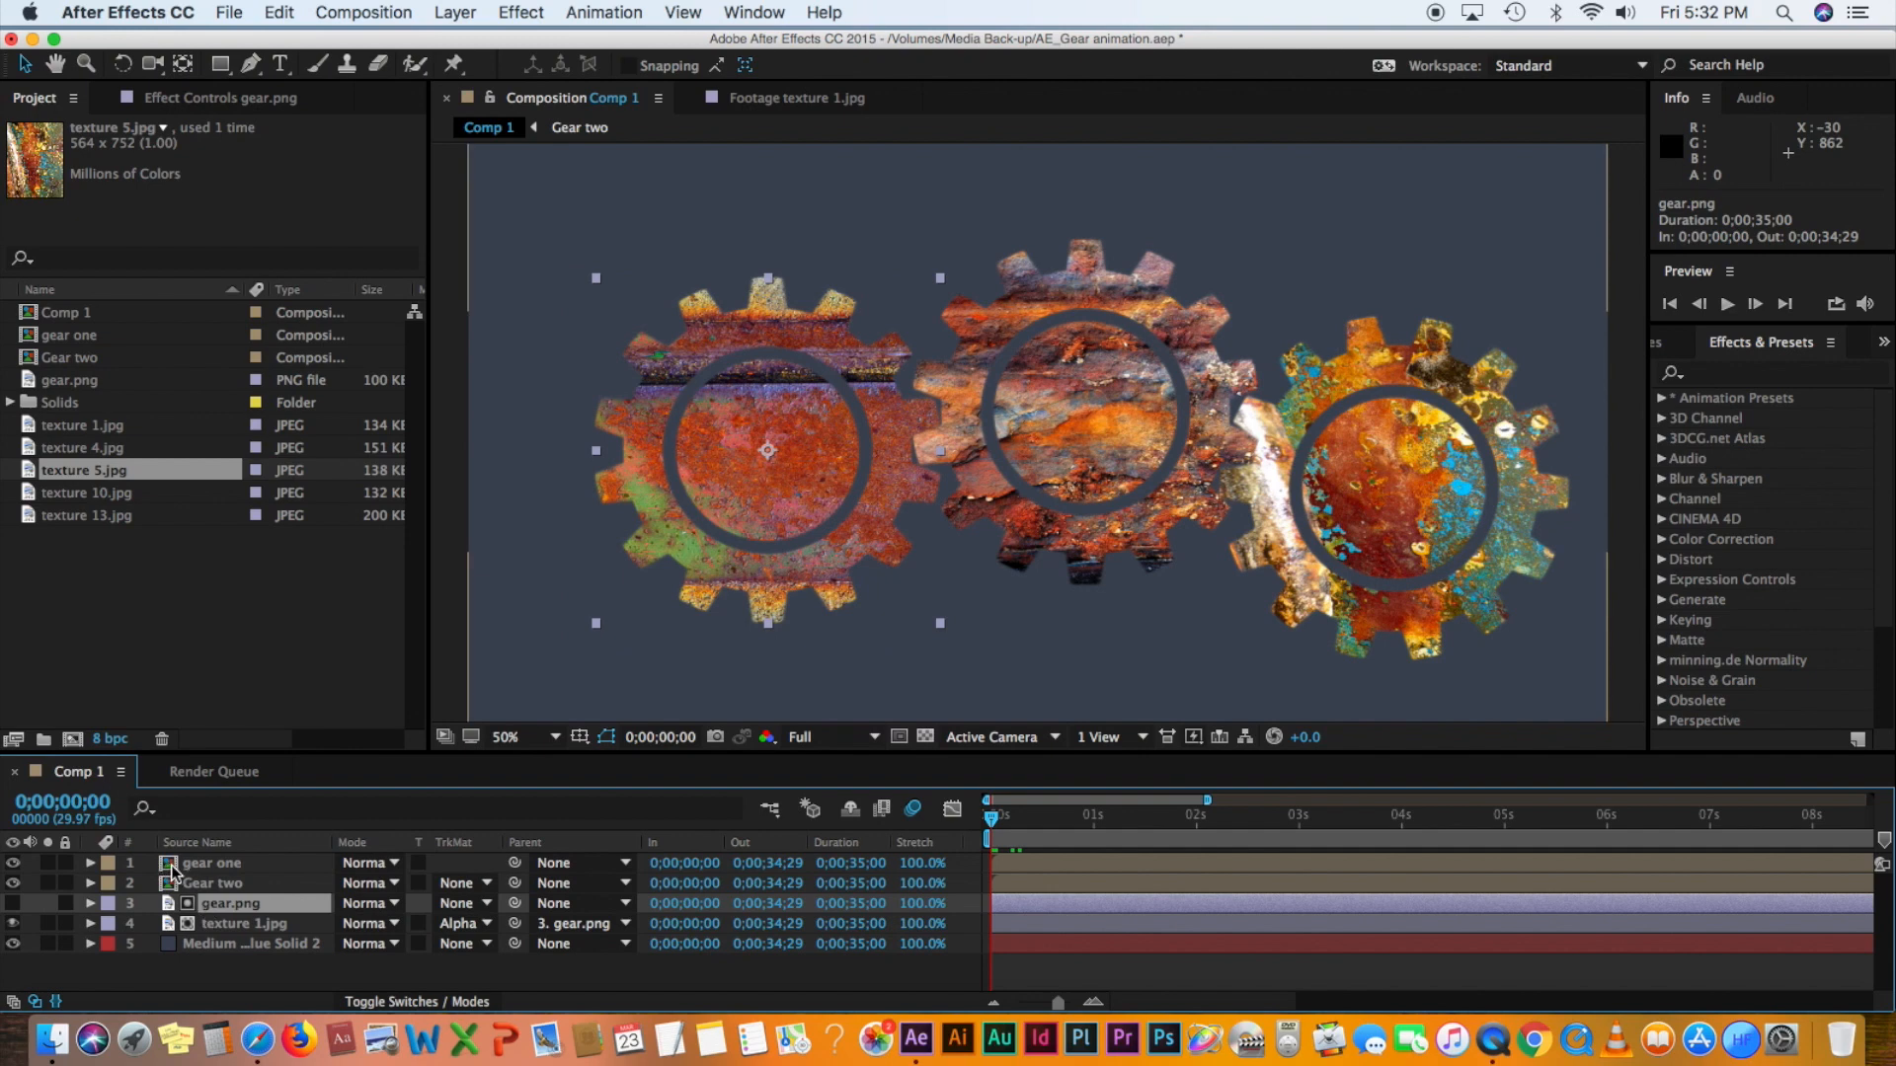
pyautogui.keyDown('shift'); pyautogui.click(240, 924); pyautogui.keyUp('shift')
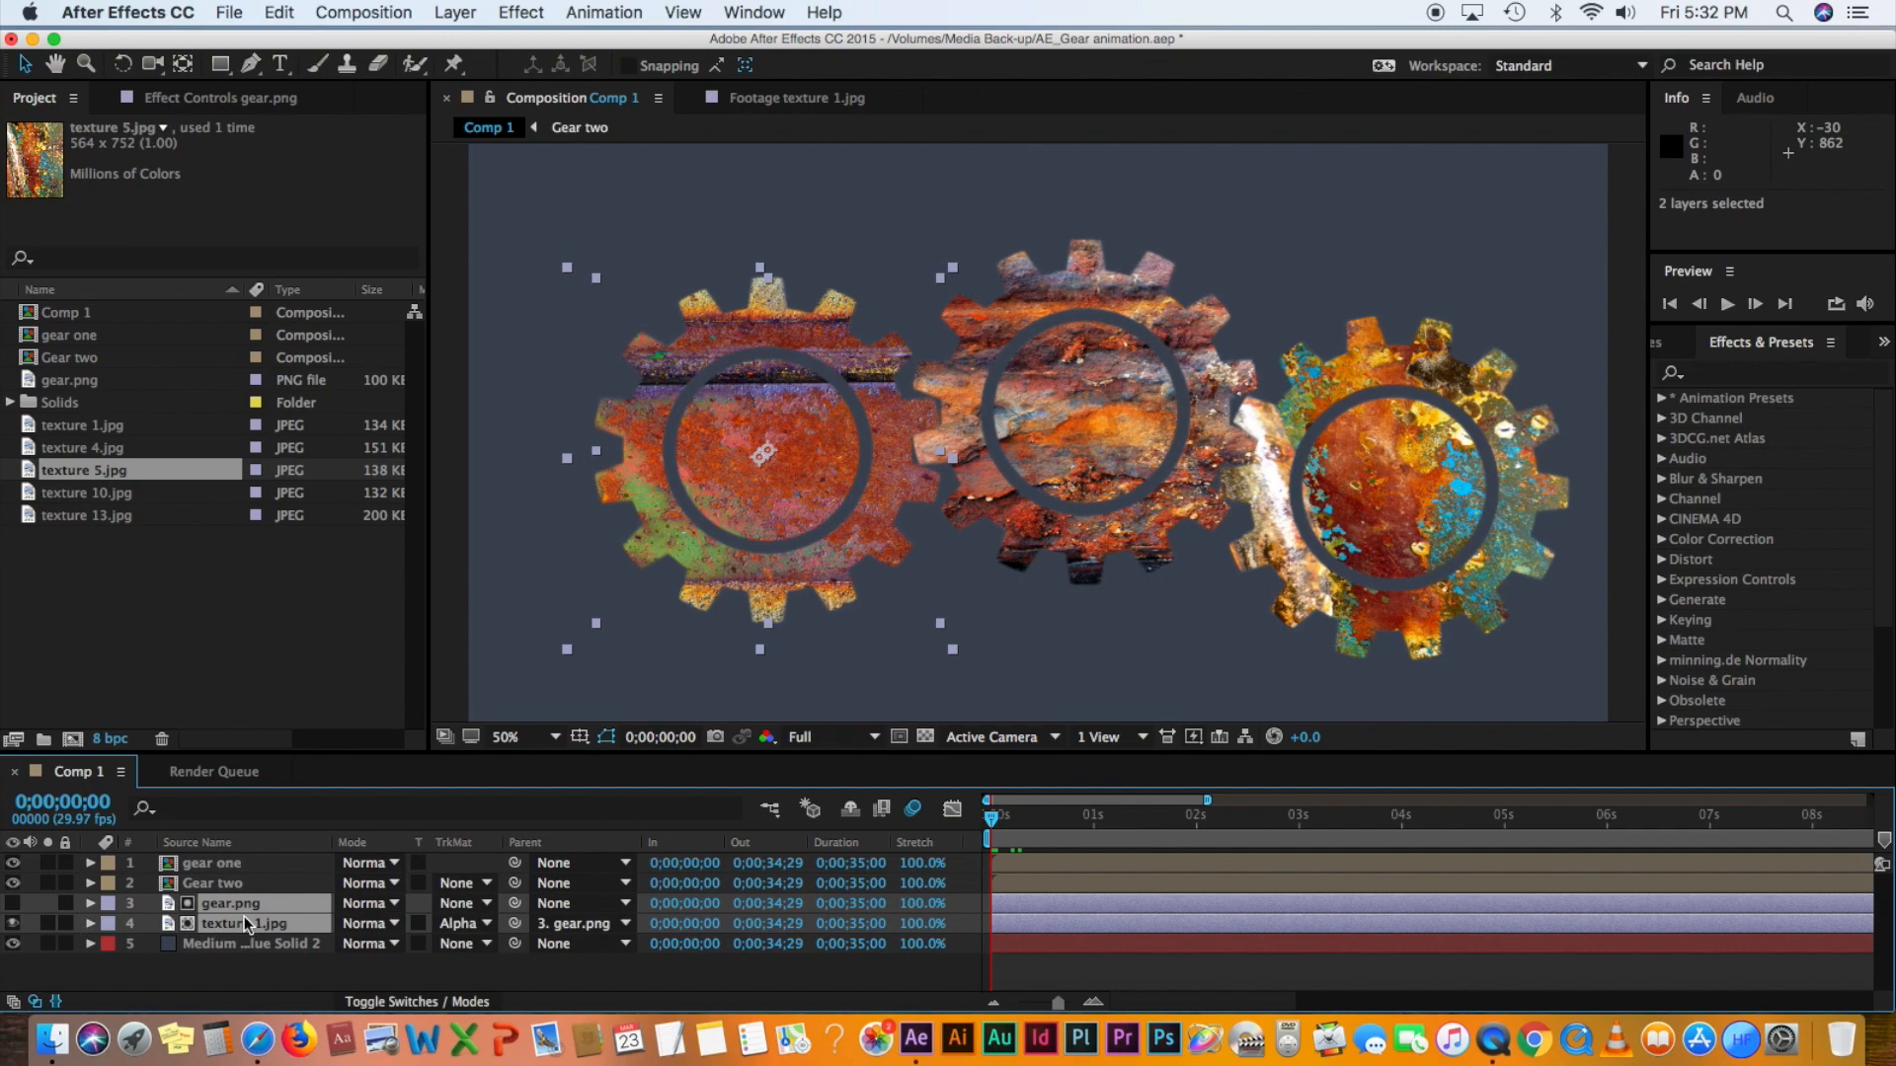
pyautogui.click(455, 10)
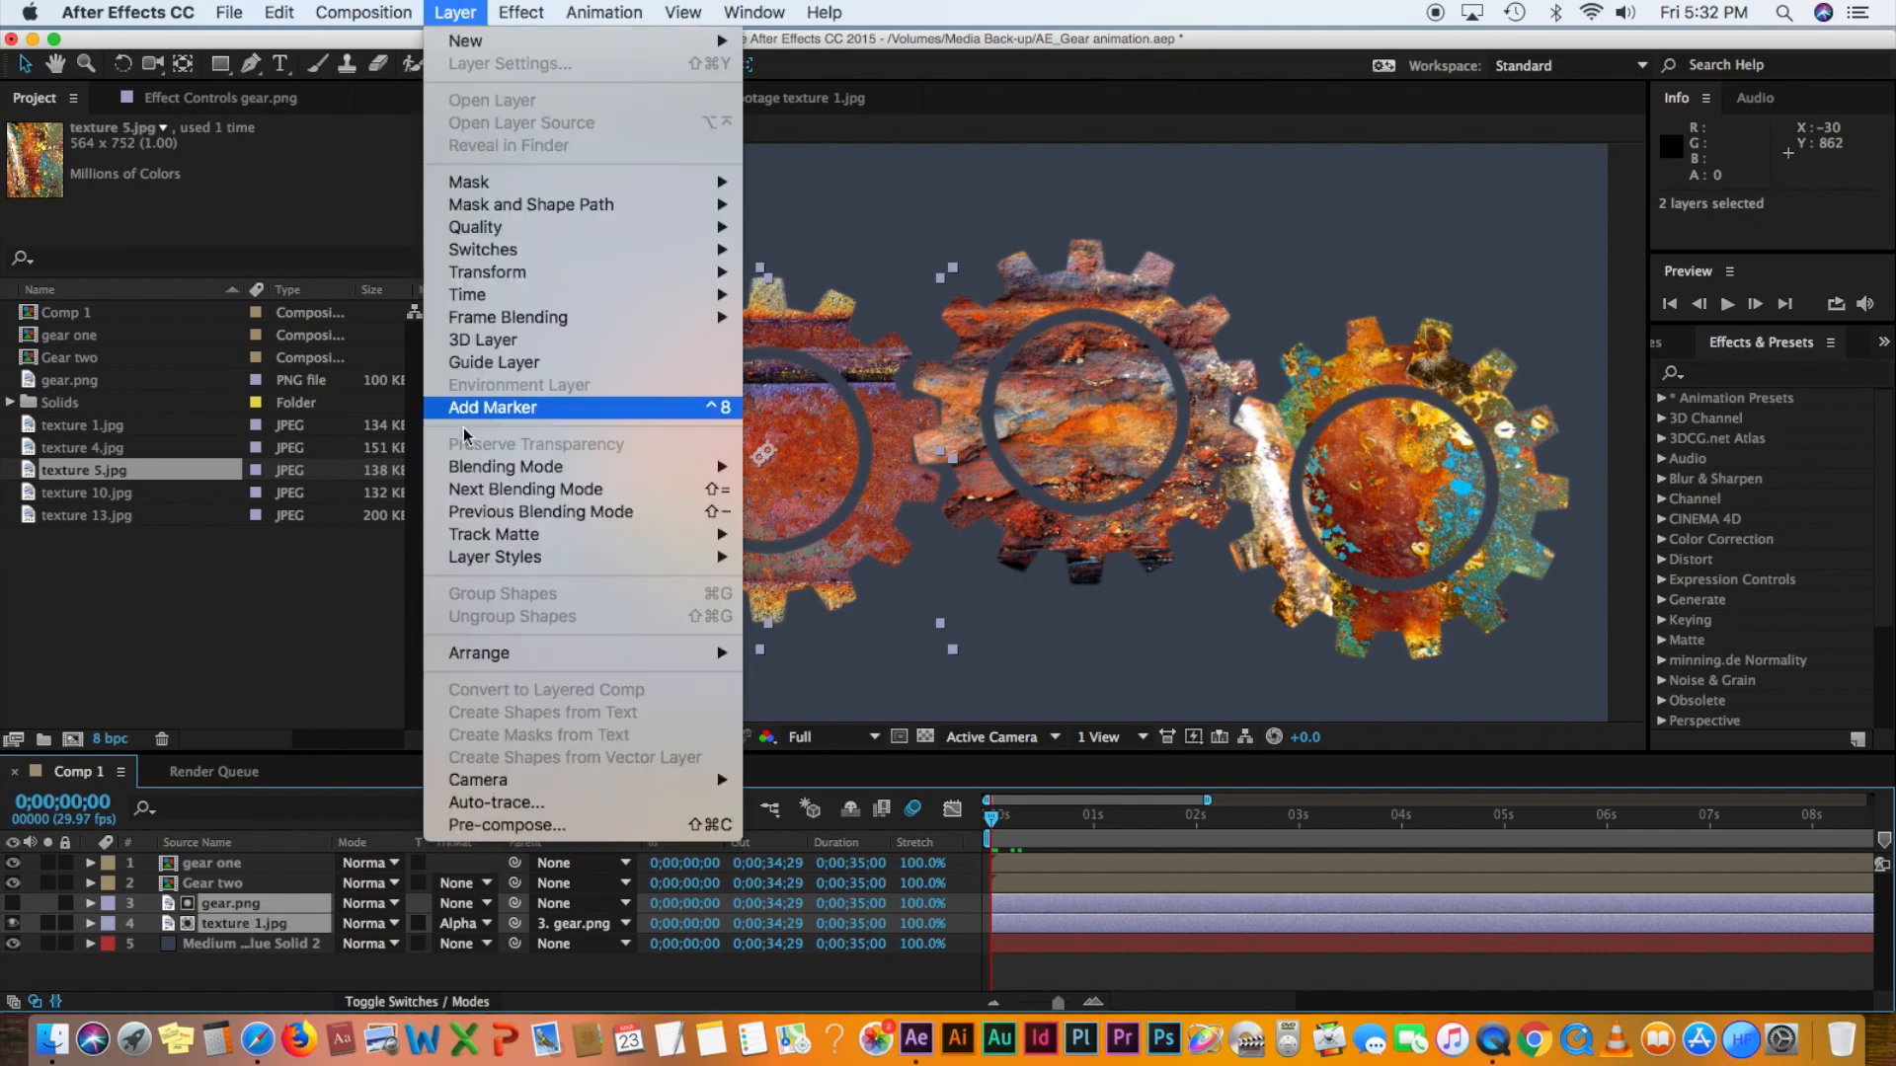
pyautogui.click(480, 830)
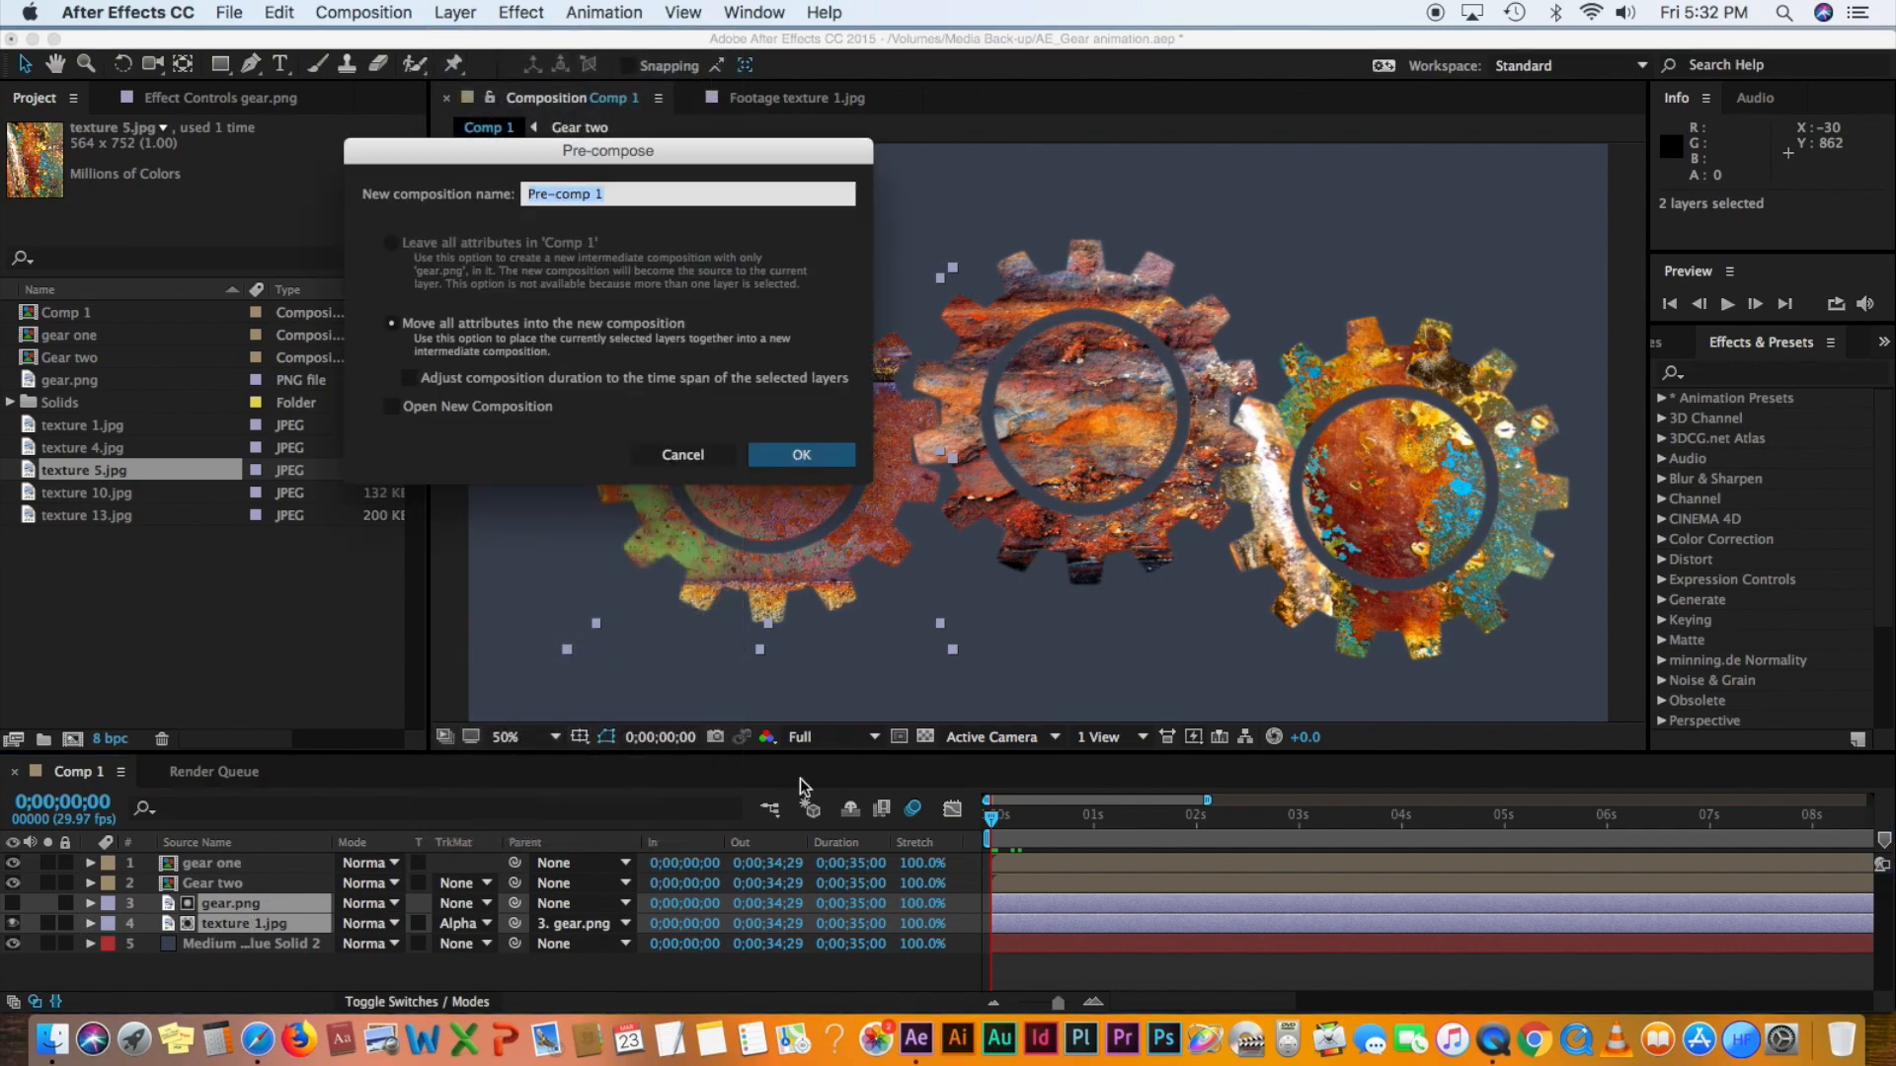
pyautogui.click(781, 453)
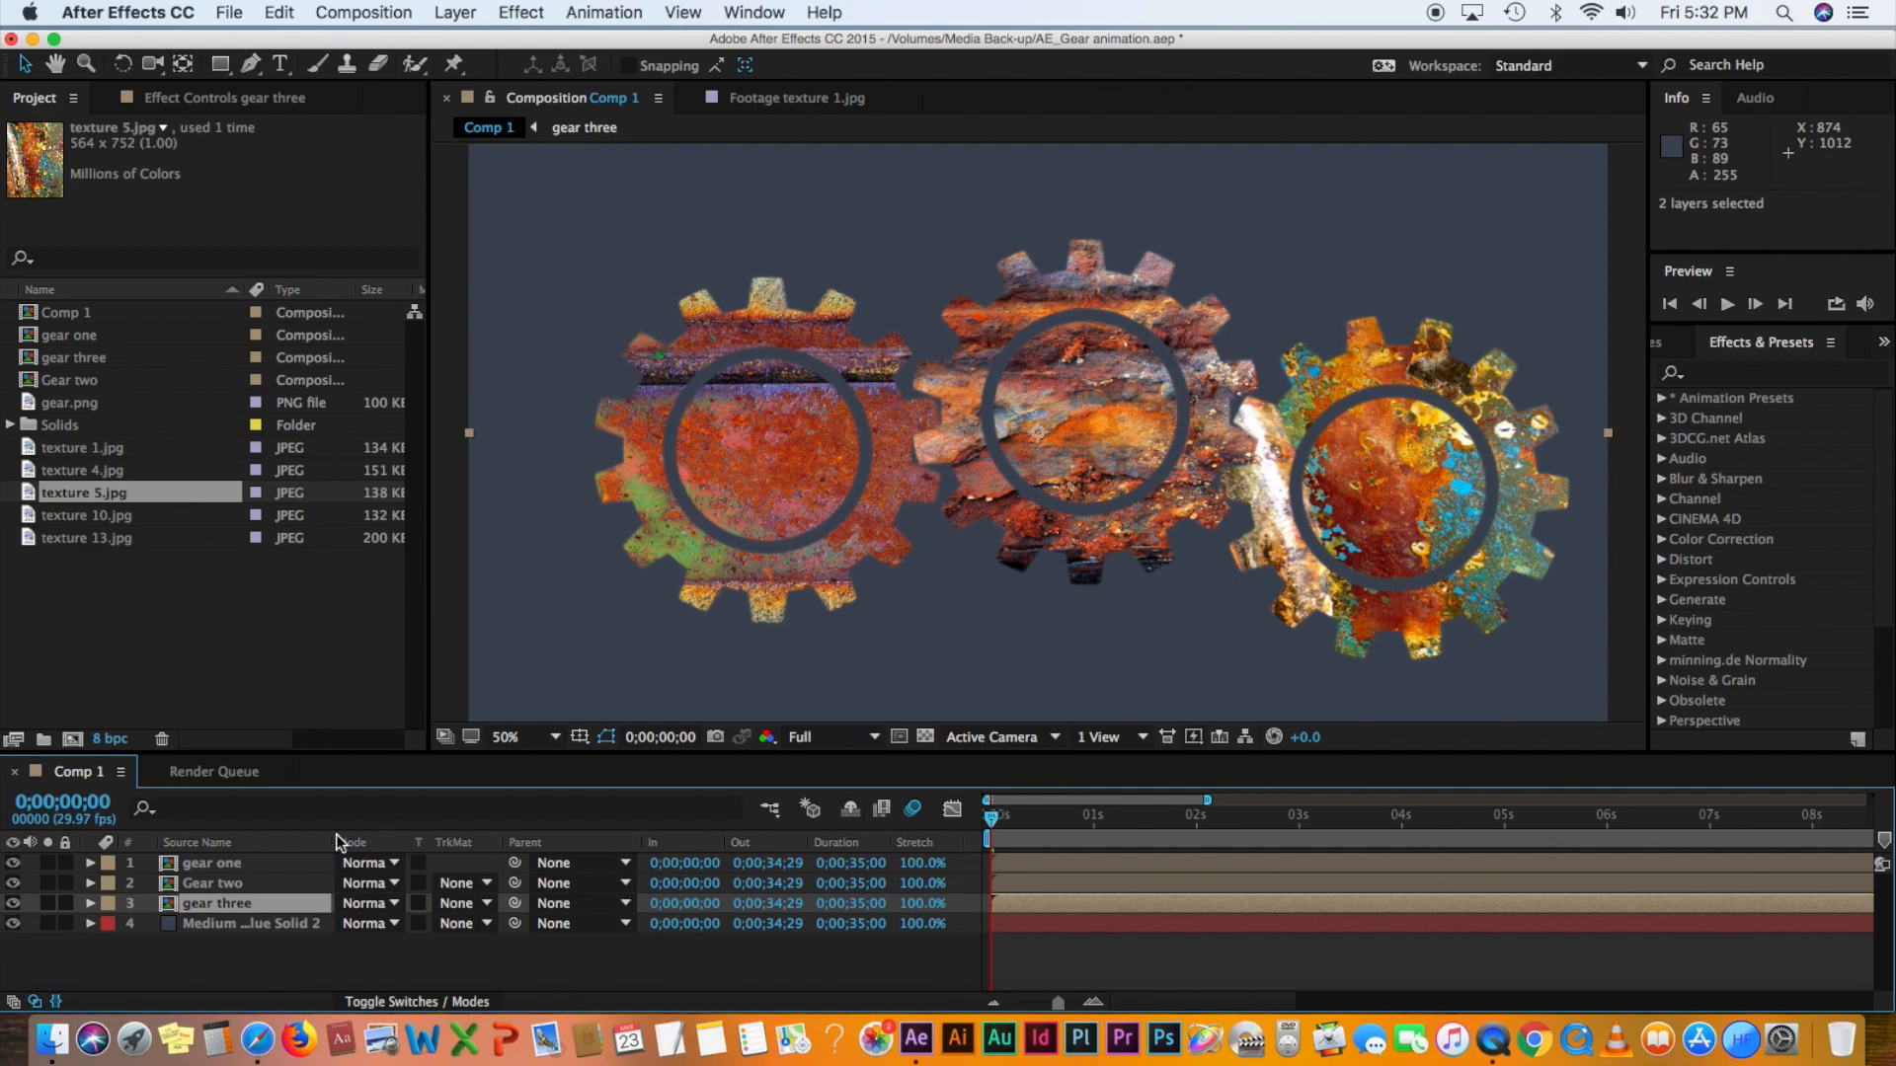
# - Search the effects for "drop s" and apply the Drop Shadow effect to the gear one layer
pyautogui.click(264, 922)
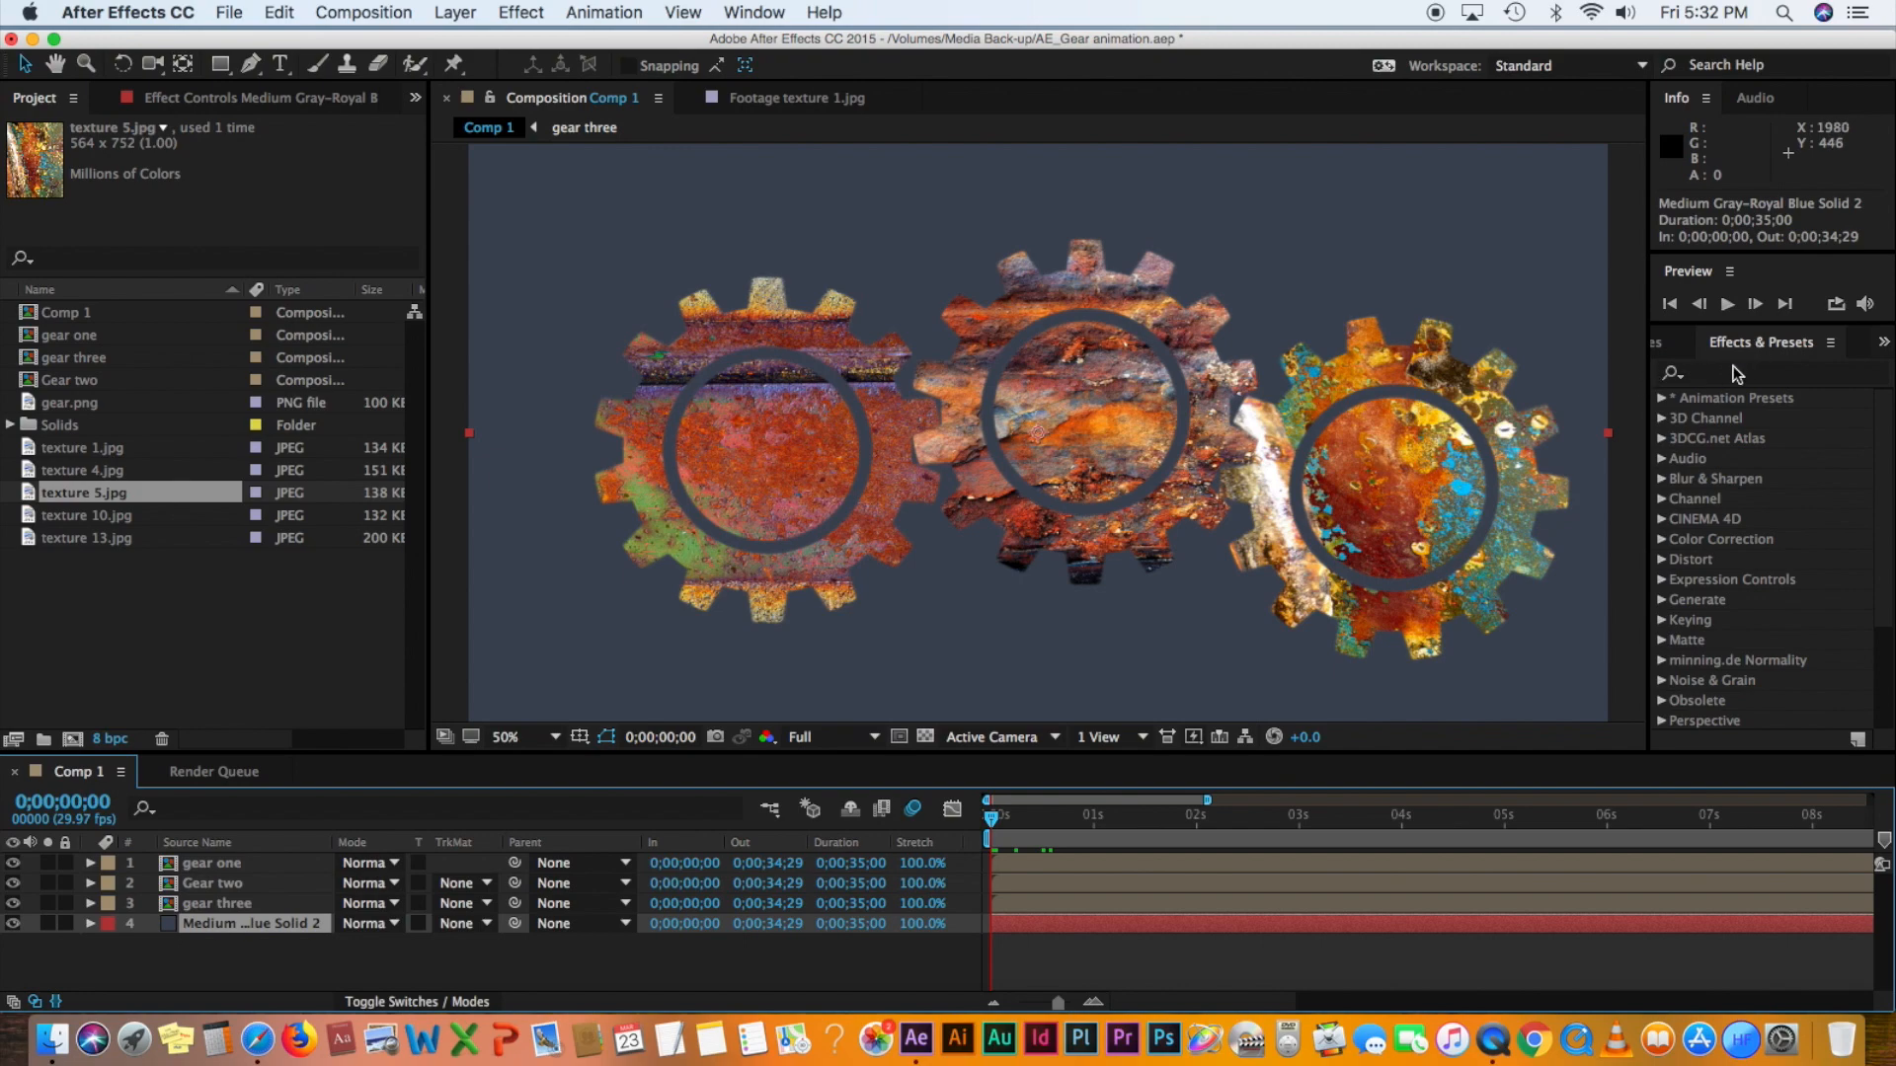
pyautogui.click(1752, 337)
pyautogui.click(770, 10)
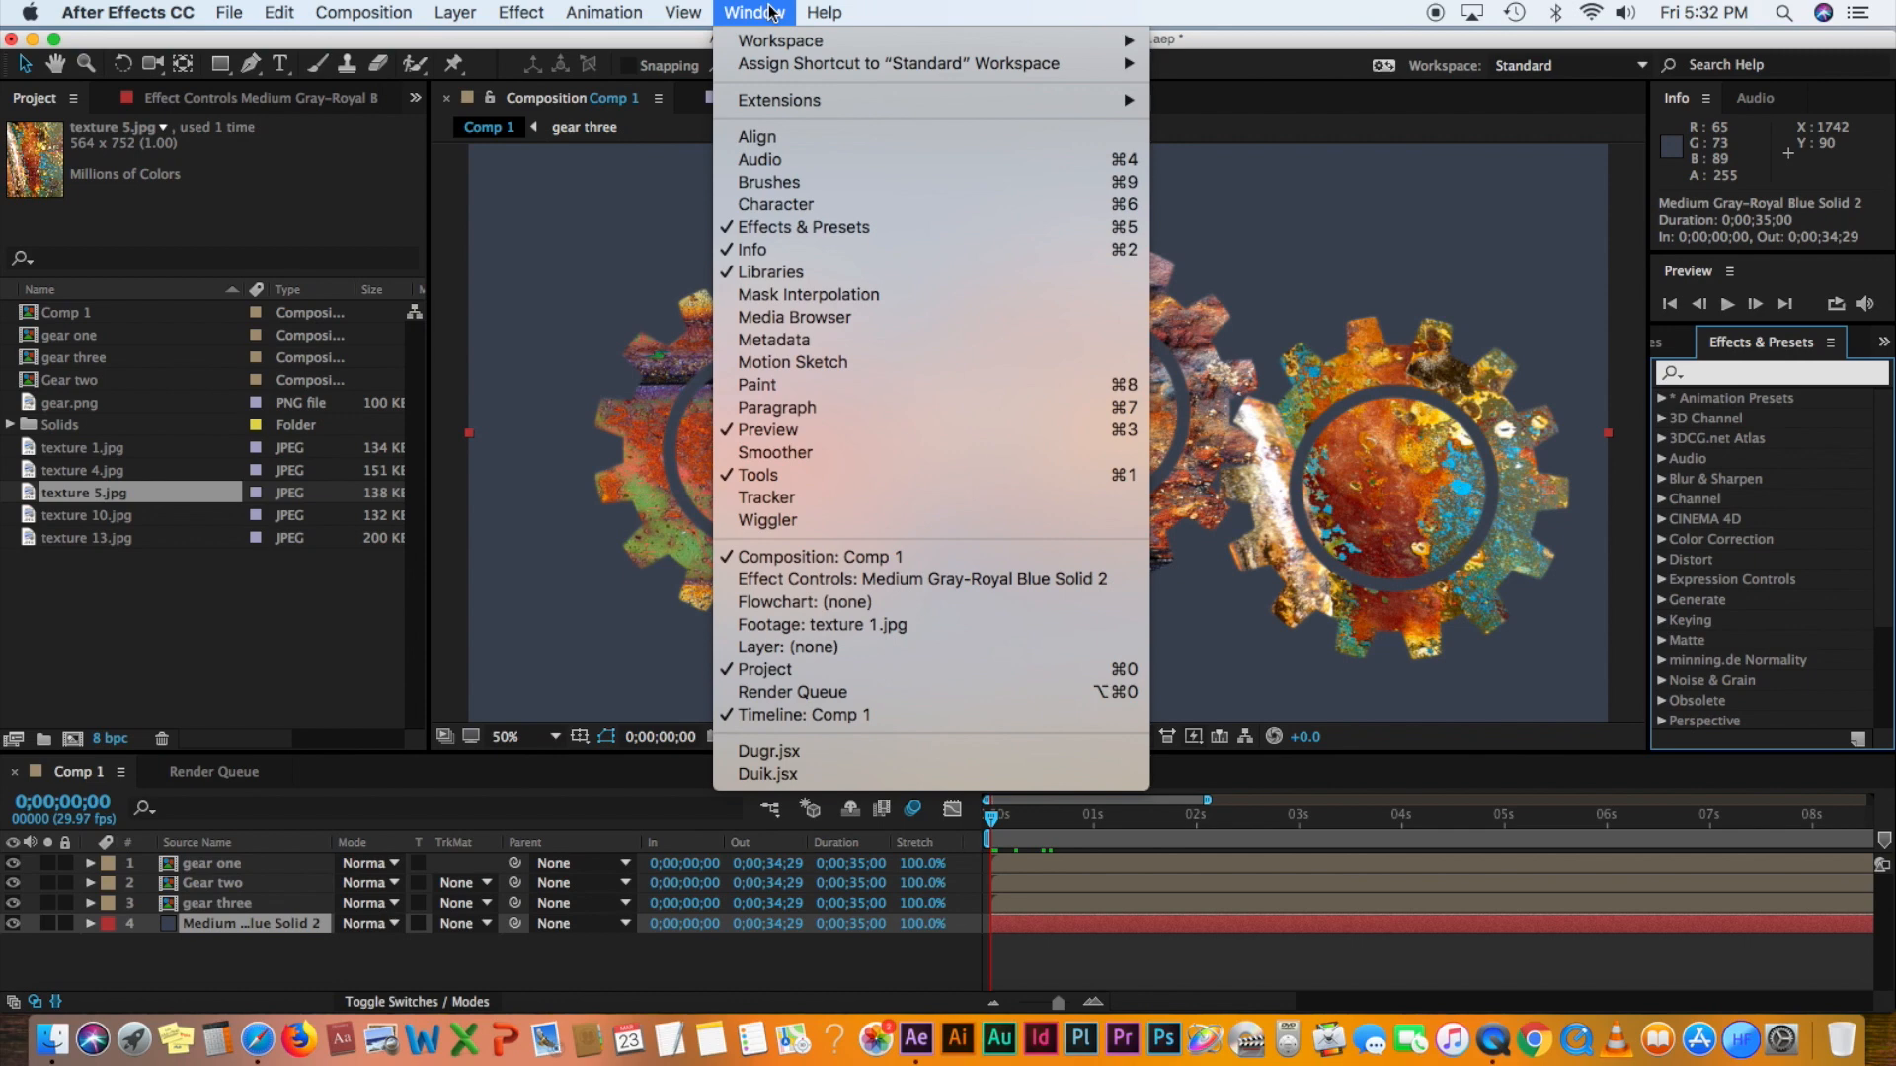
pyautogui.click(804, 227)
pyautogui.click(737, 14)
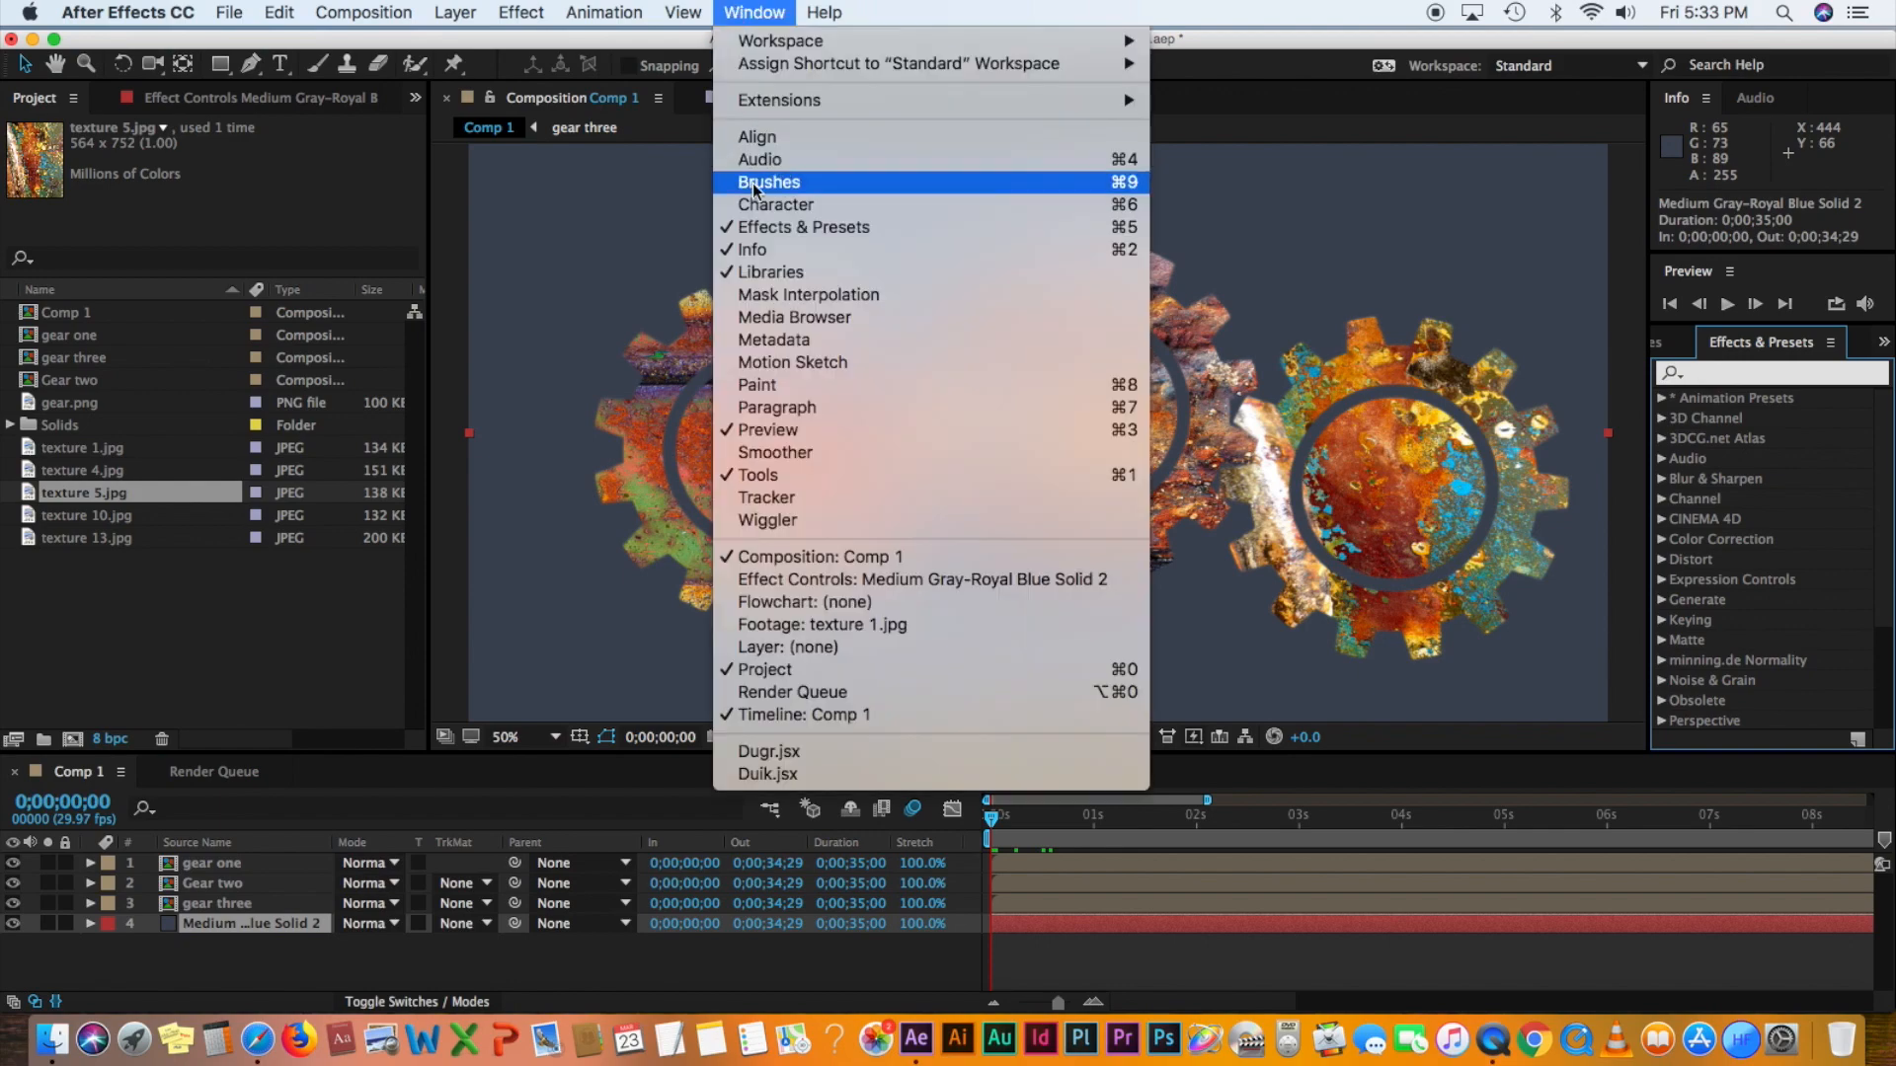
pyautogui.click(766, 14)
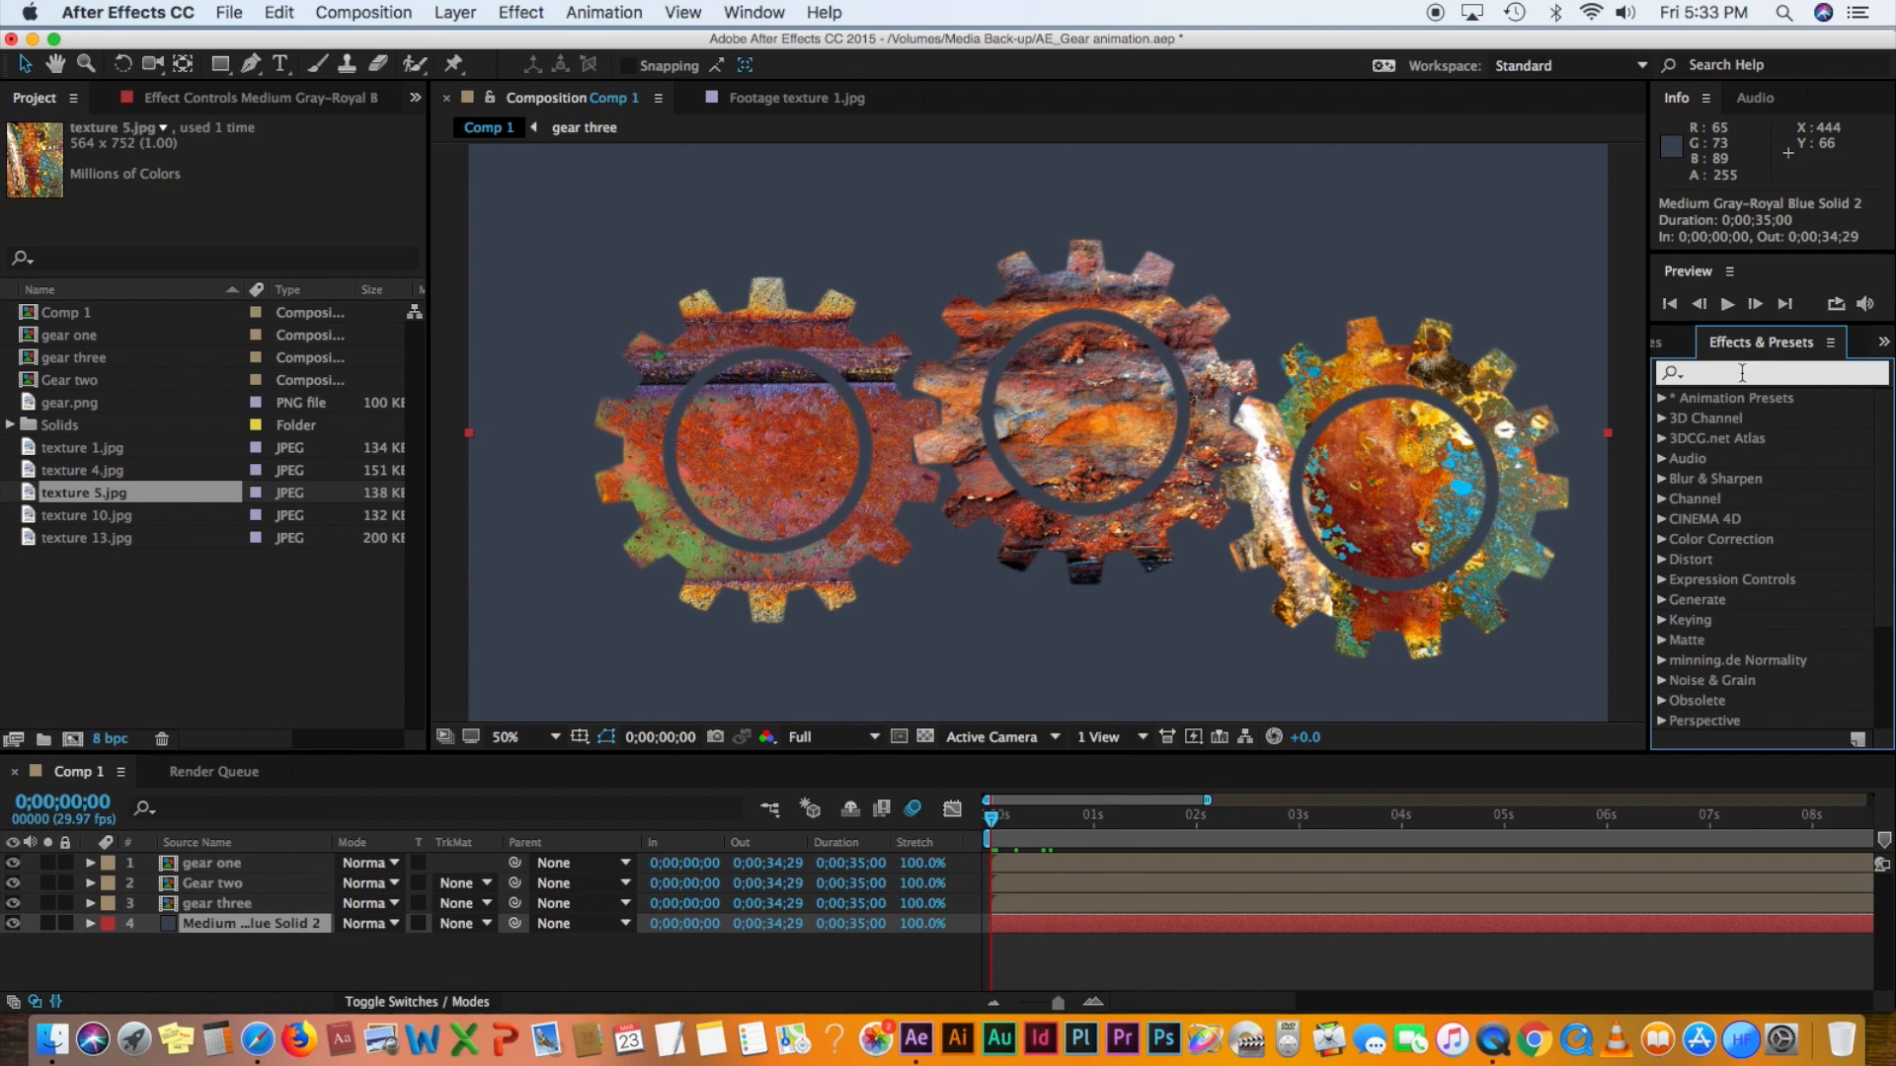
pyautogui.write('drop')
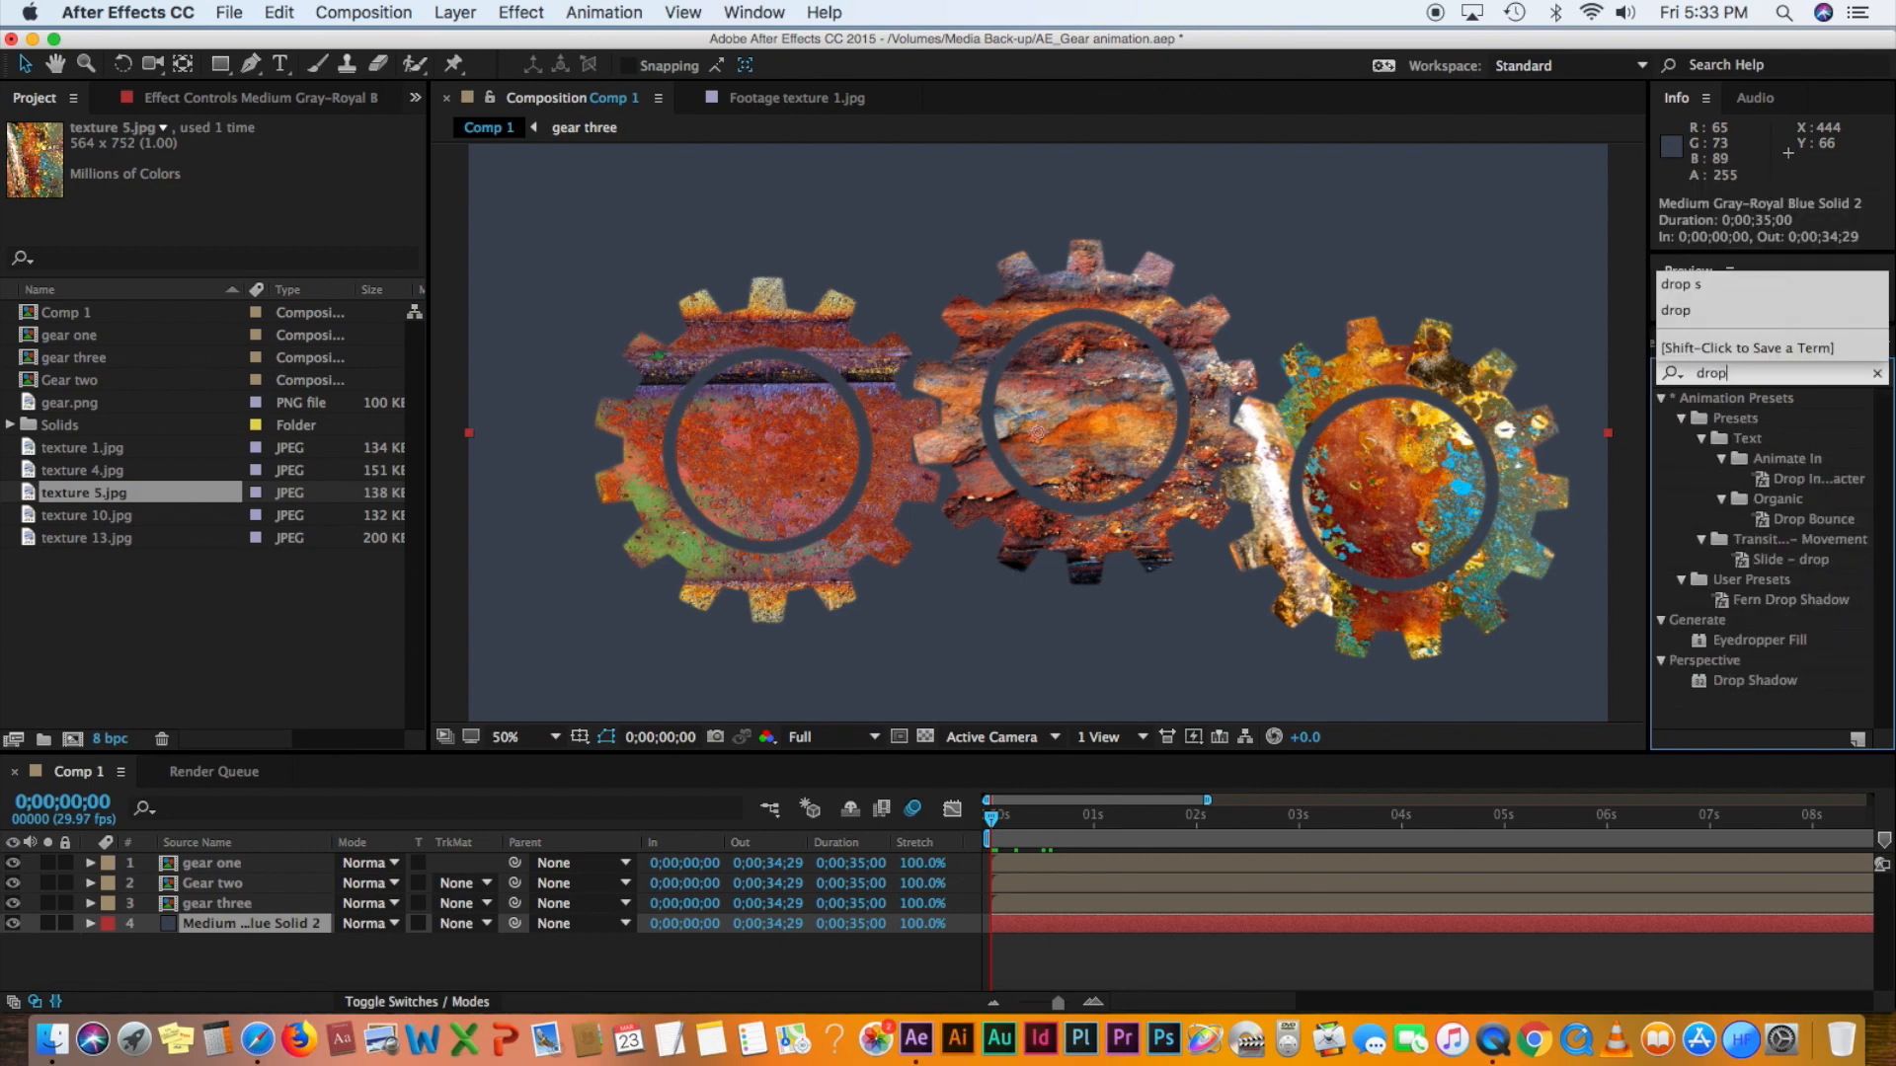
pyautogui.write(' s')
pyautogui.click(1740, 480)
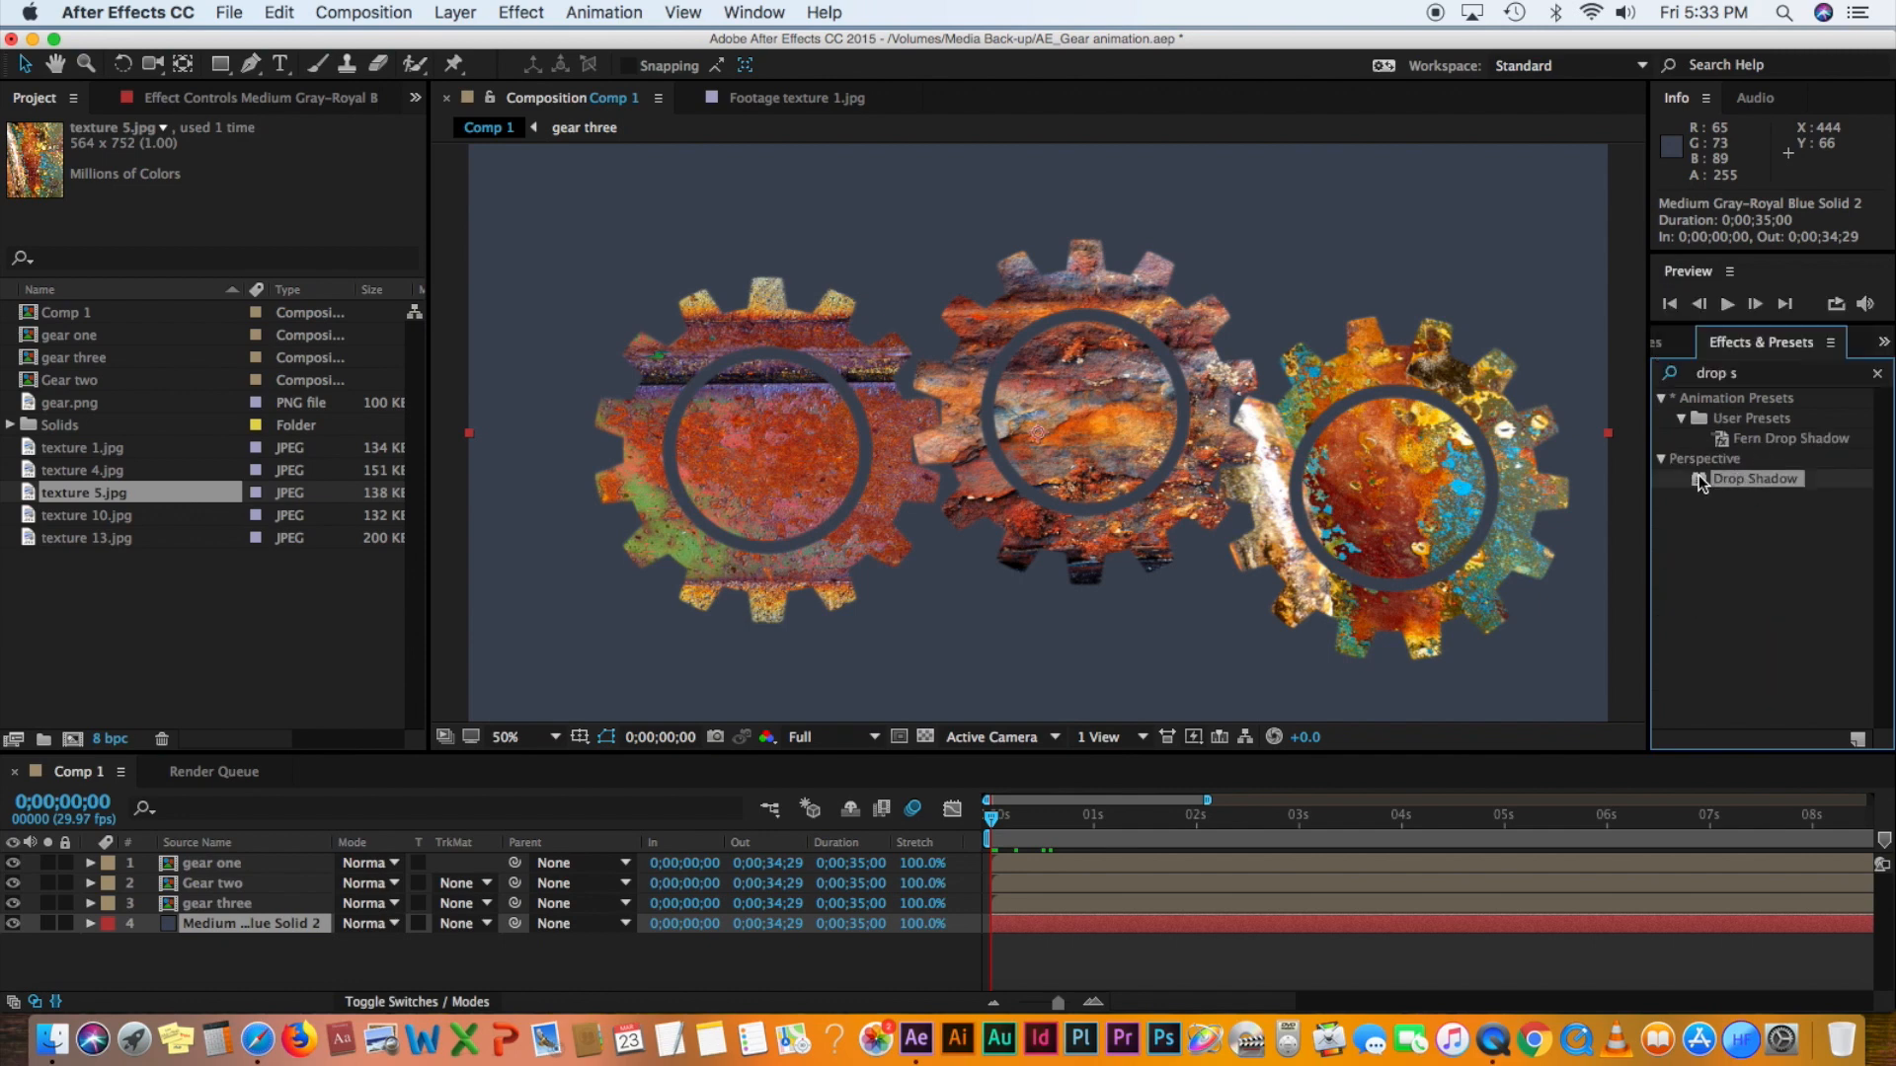
pyautogui.moveTo(1699, 476); pyautogui.dragTo(520, 887)
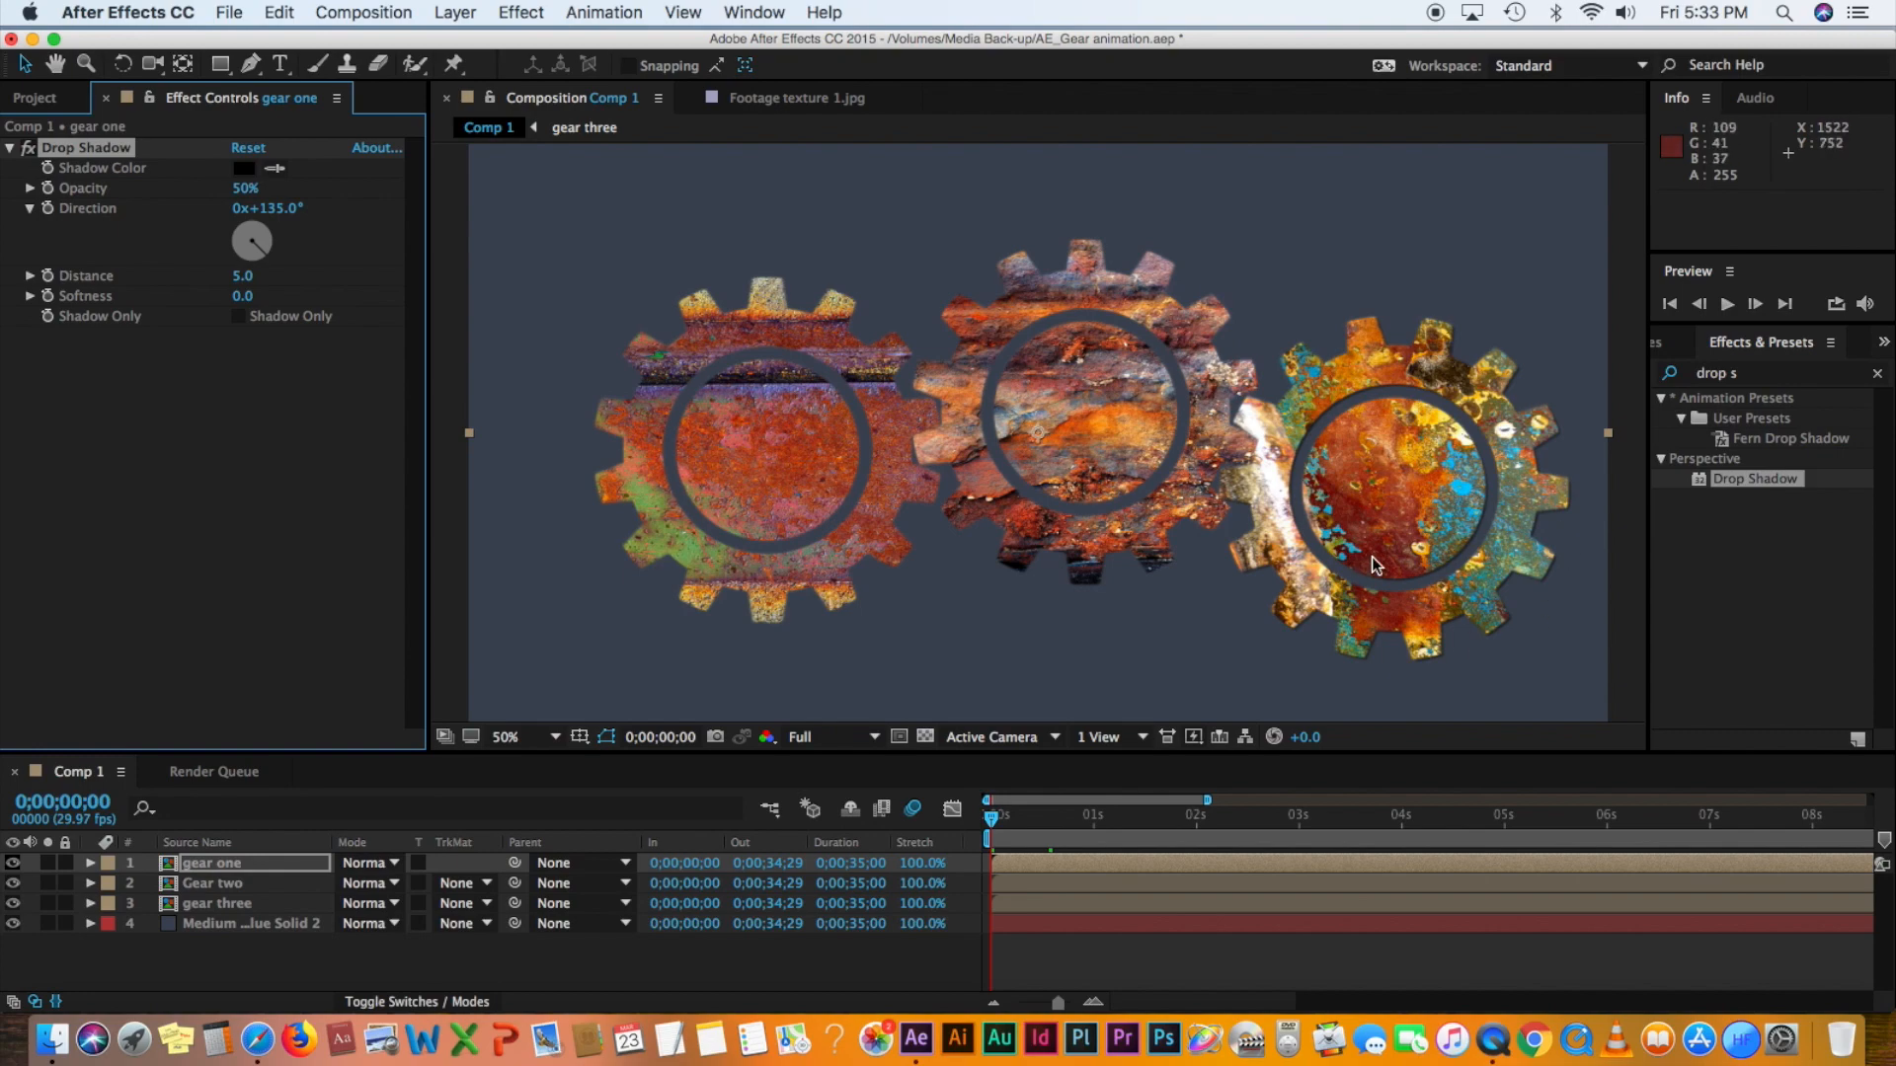
# - Set gear one's Drop Shadow to 63% opacity, distance 14.0 and softness 22.0
pyautogui.moveTo(242, 189); pyautogui.dragTo(265, 190)
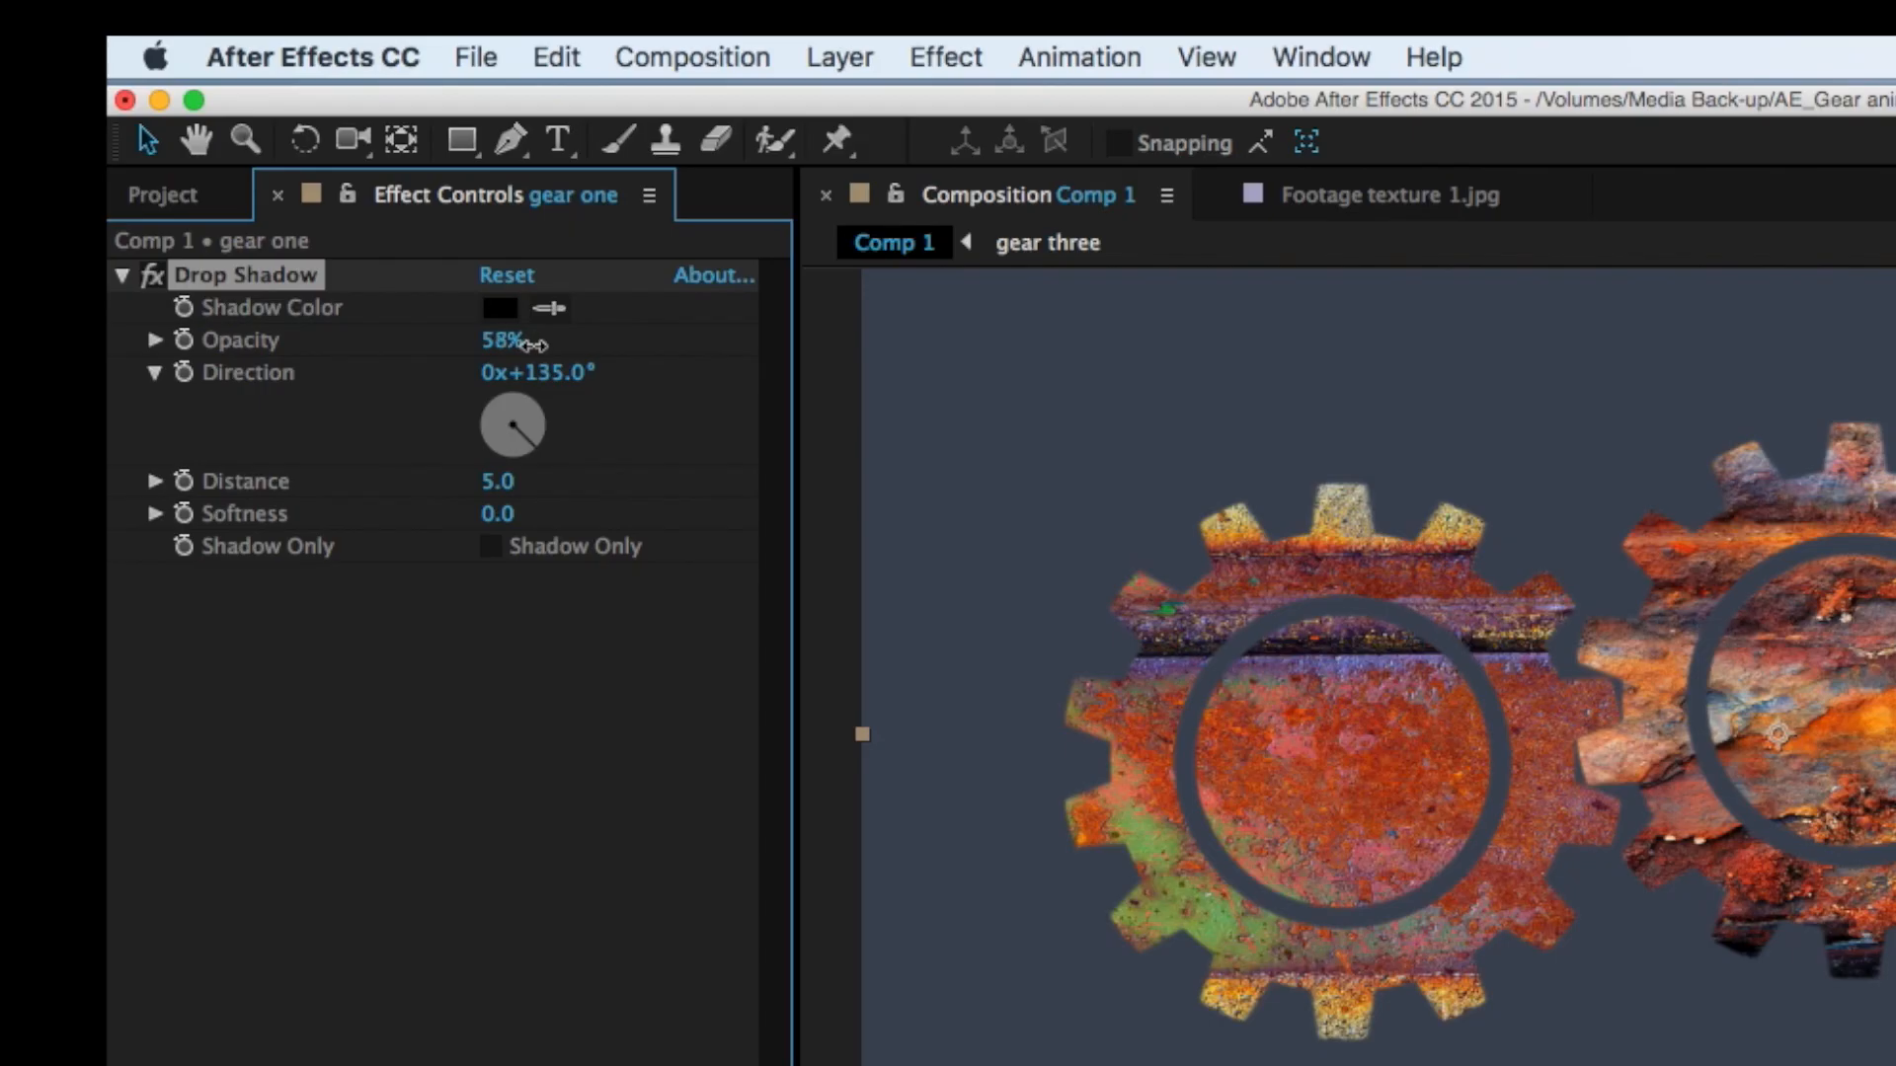
pyautogui.moveTo(533, 343); pyautogui.dragTo(569, 344)
pyautogui.moveTo(492, 480); pyautogui.dragTo(507, 481)
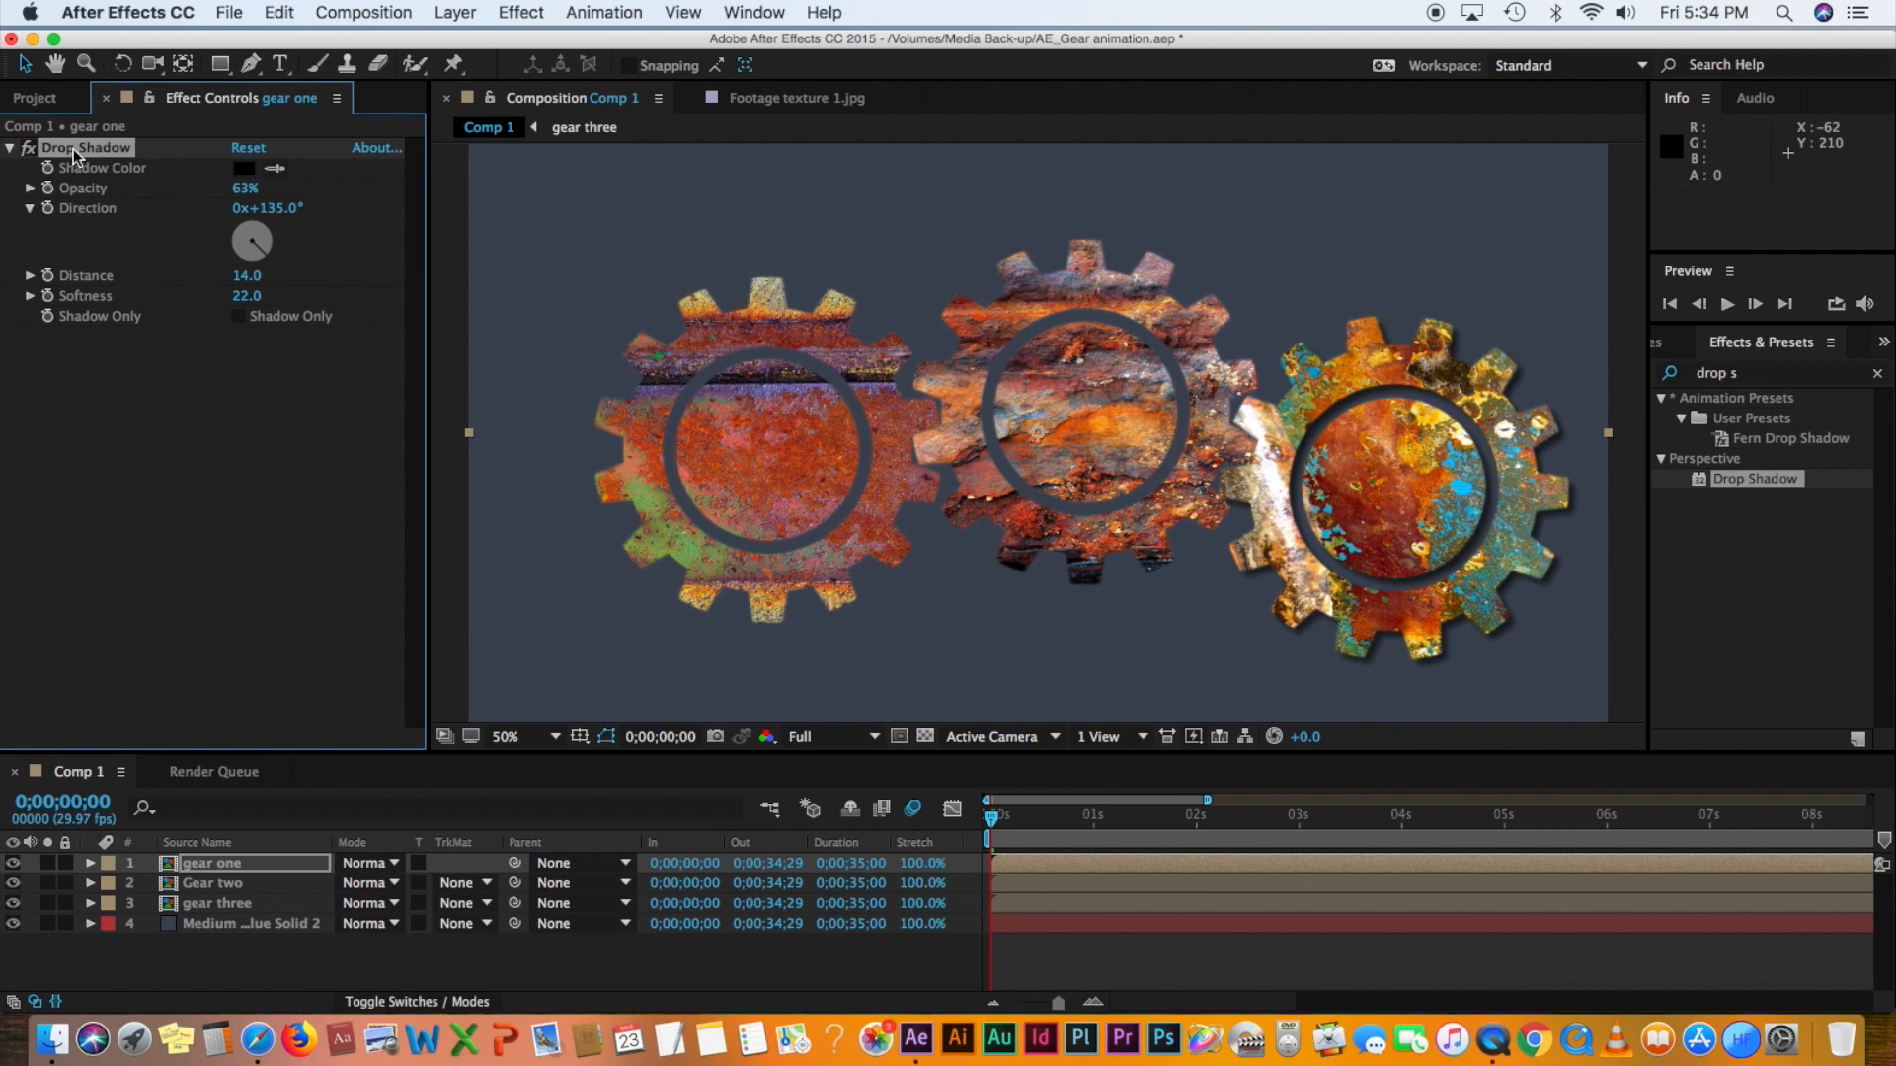
# - Copy gear one's Drop Shadow effect onto the Gear two and gear three layers
pyautogui.click(209, 884)
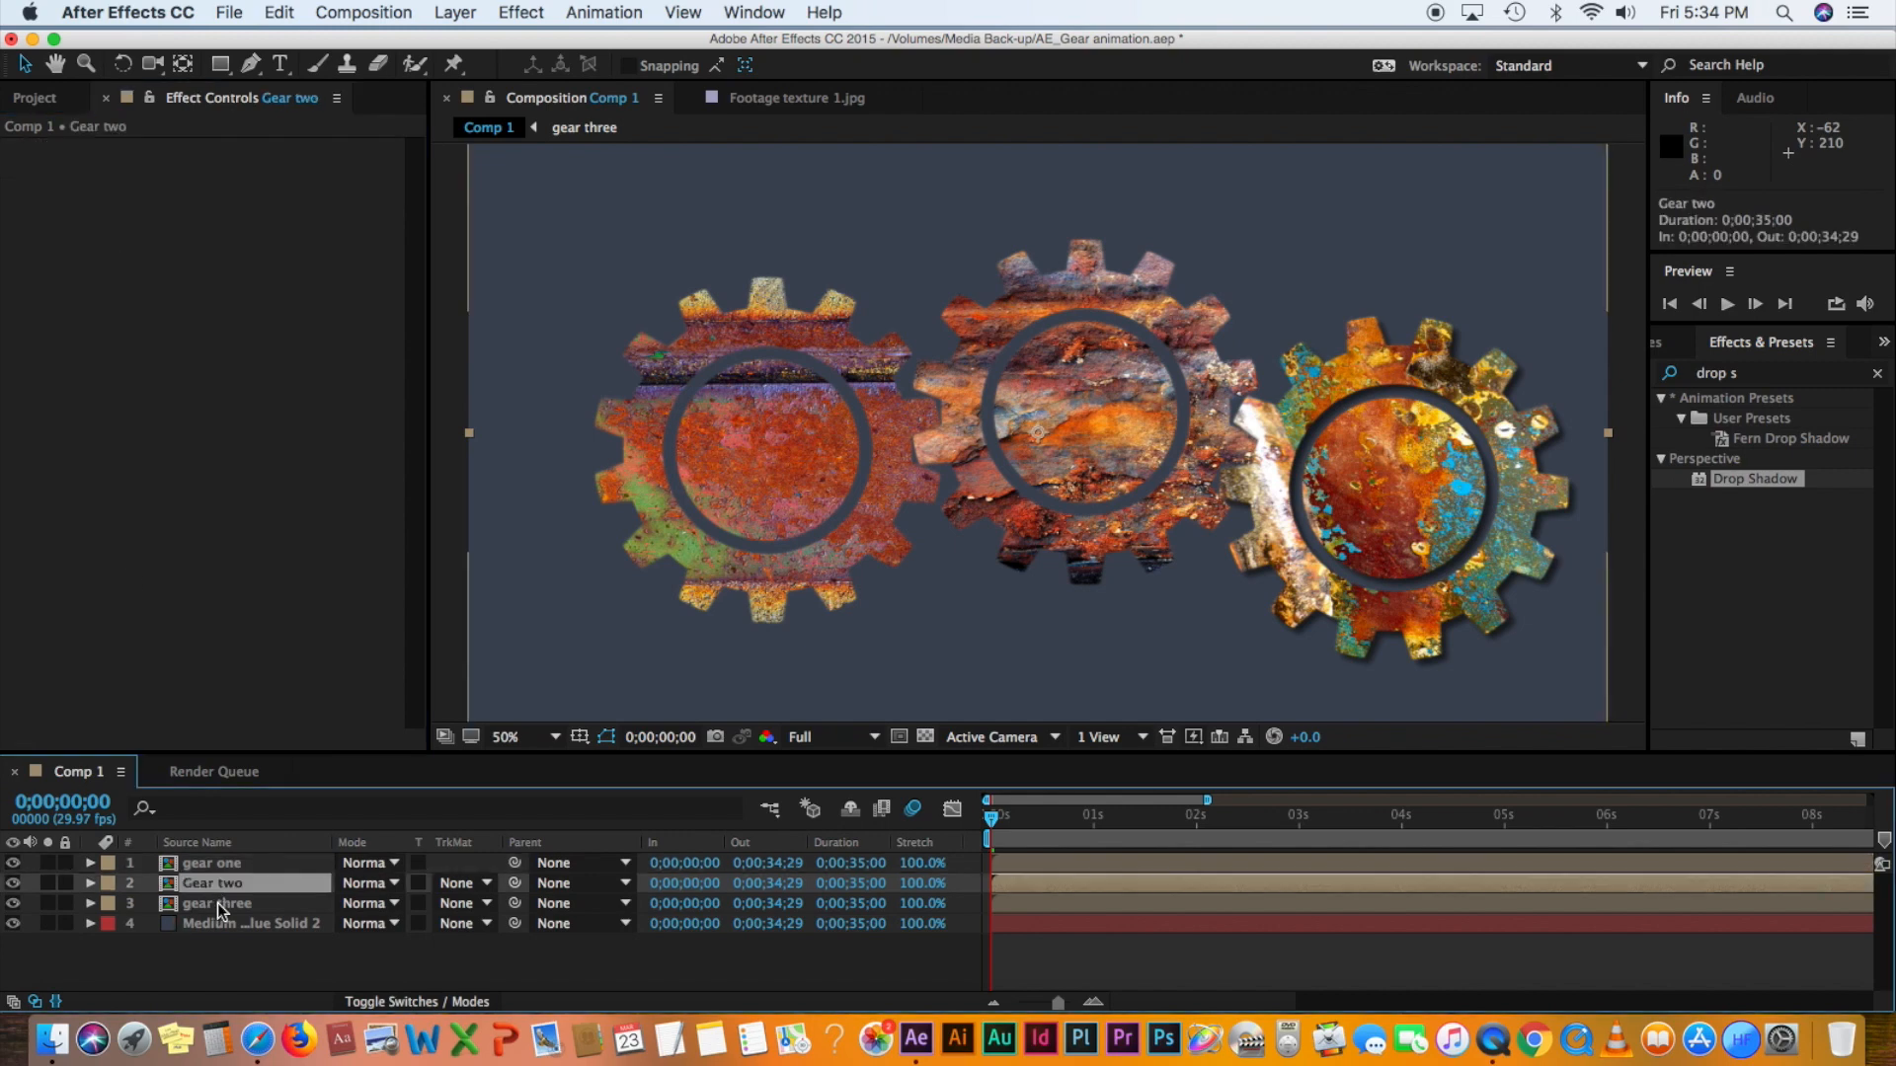
pyautogui.keyDown('shift'); pyautogui.click(217, 903); pyautogui.keyUp('shift')
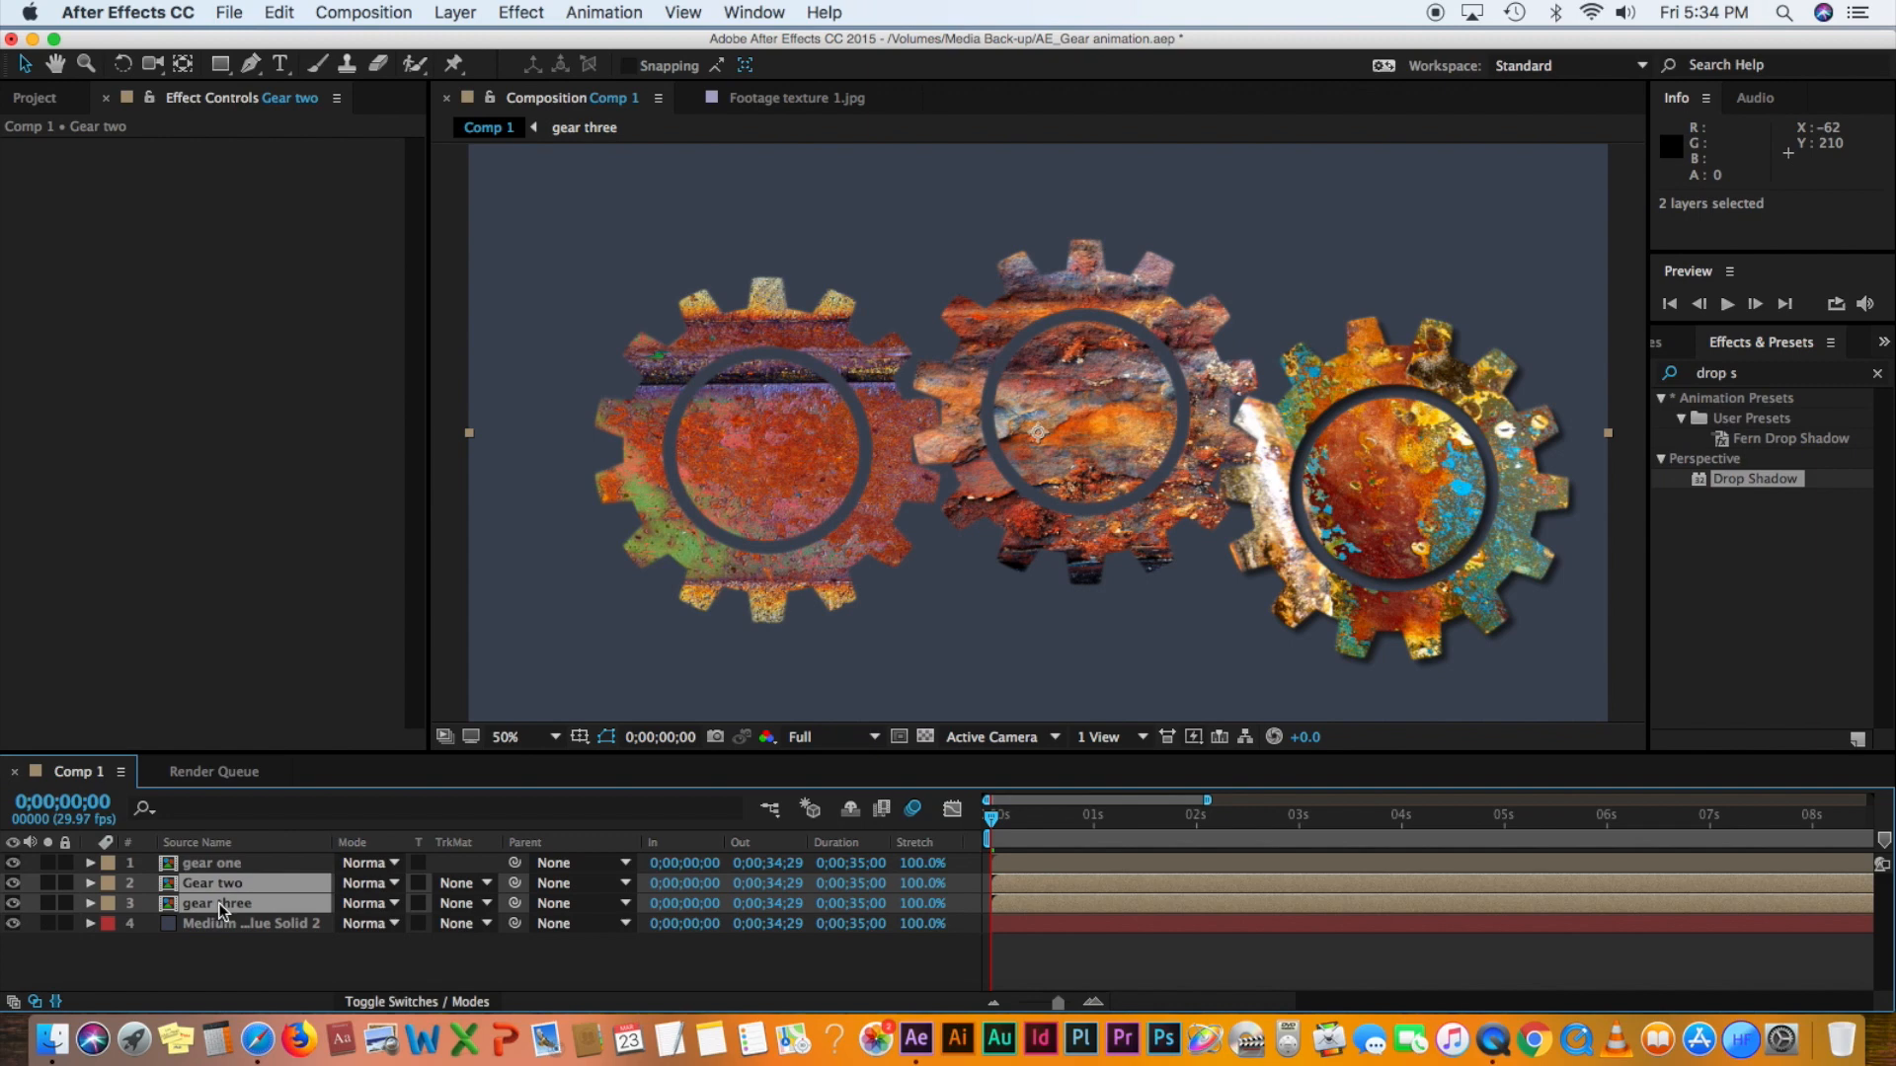
pyautogui.press('super+v')
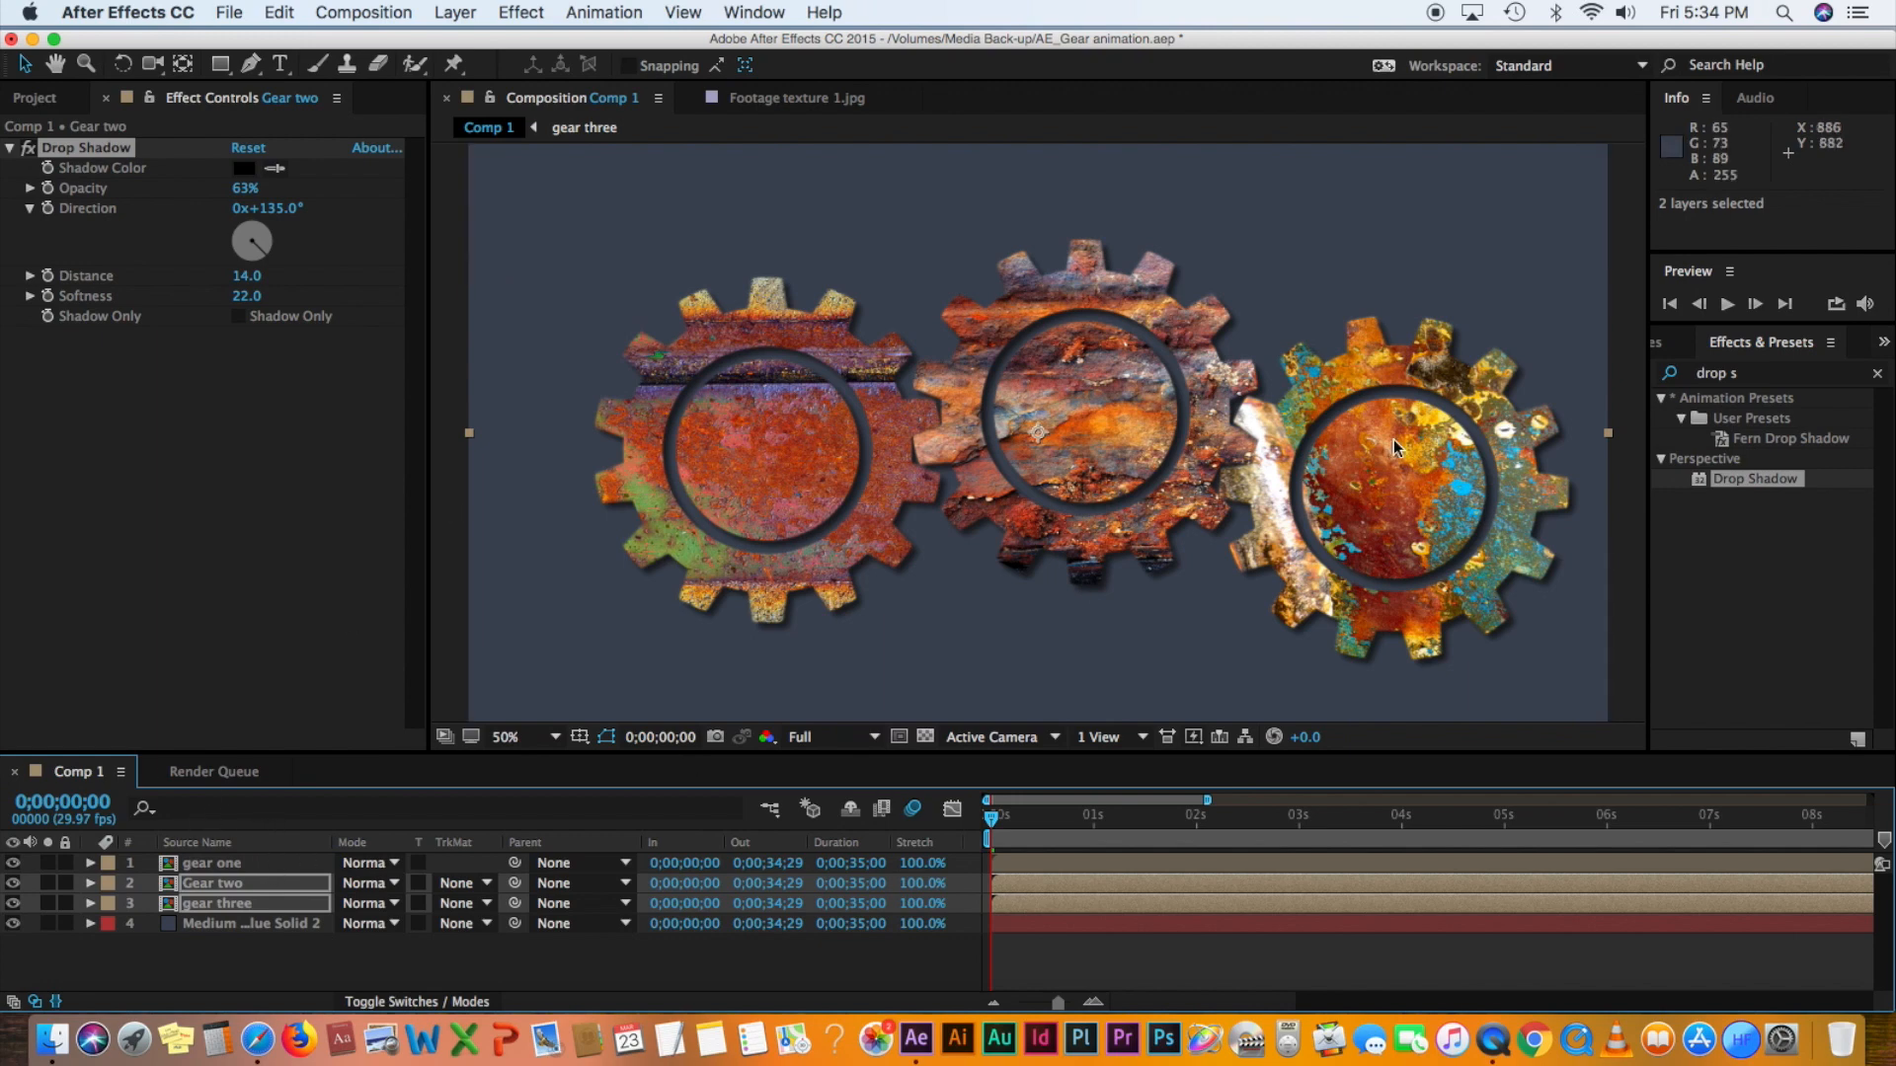
# - Search the effects for "bev" and apply Bevel Alpha to the gear one layer
pyautogui.click(1750, 373)
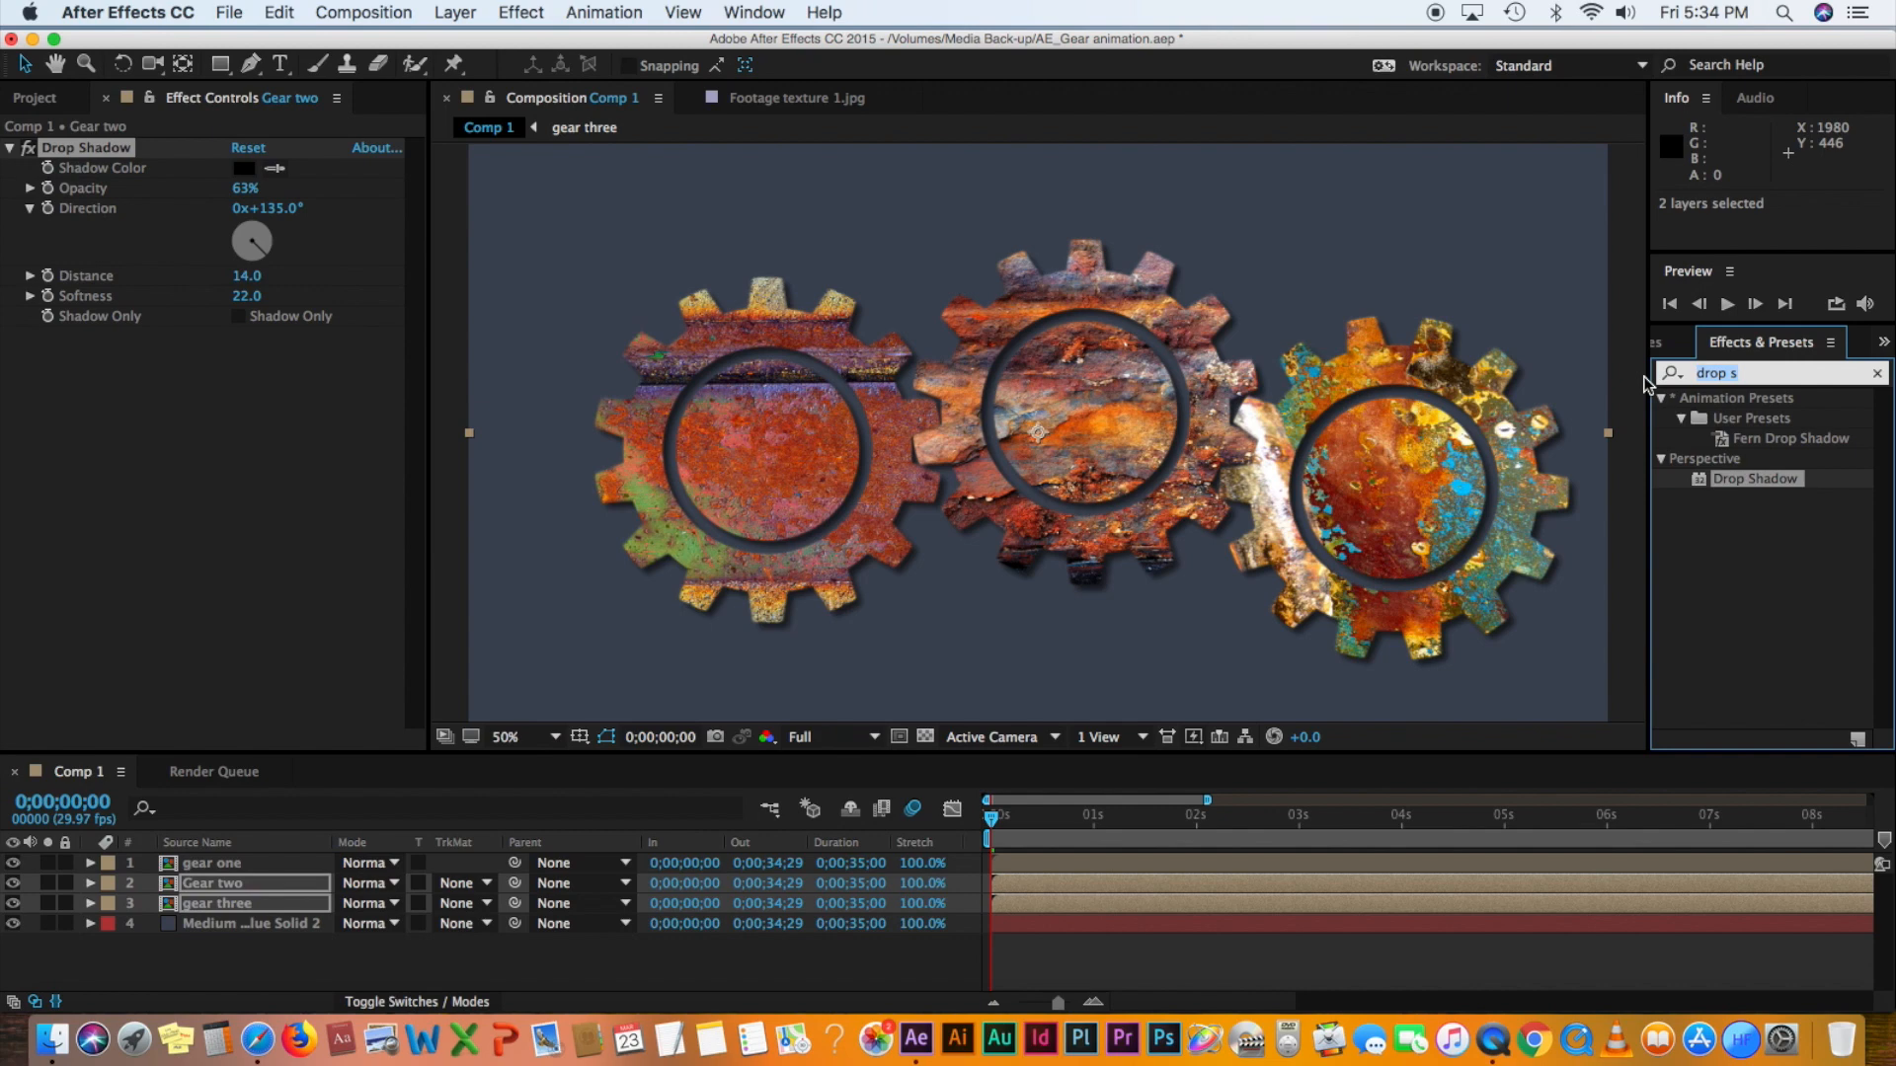
pyautogui.write('bev')
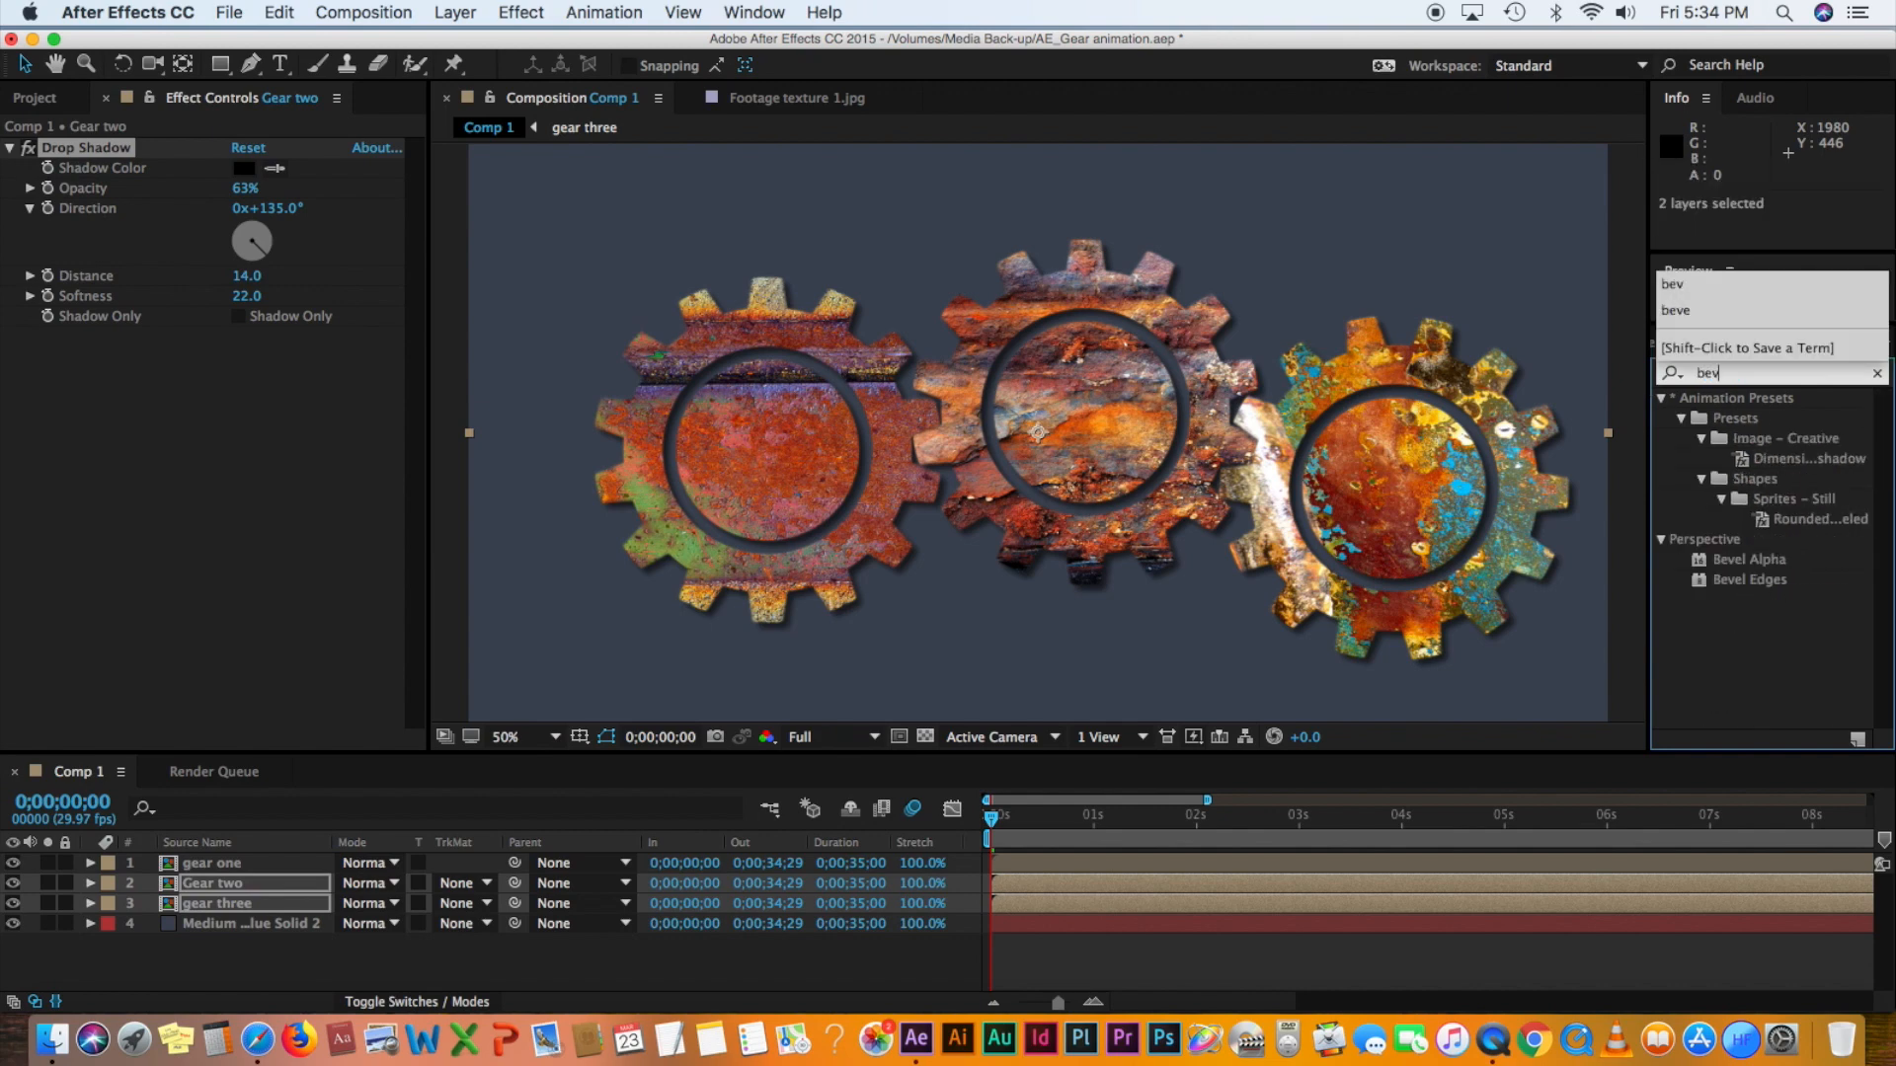
pyautogui.click(1699, 571)
pyautogui.click(1700, 561)
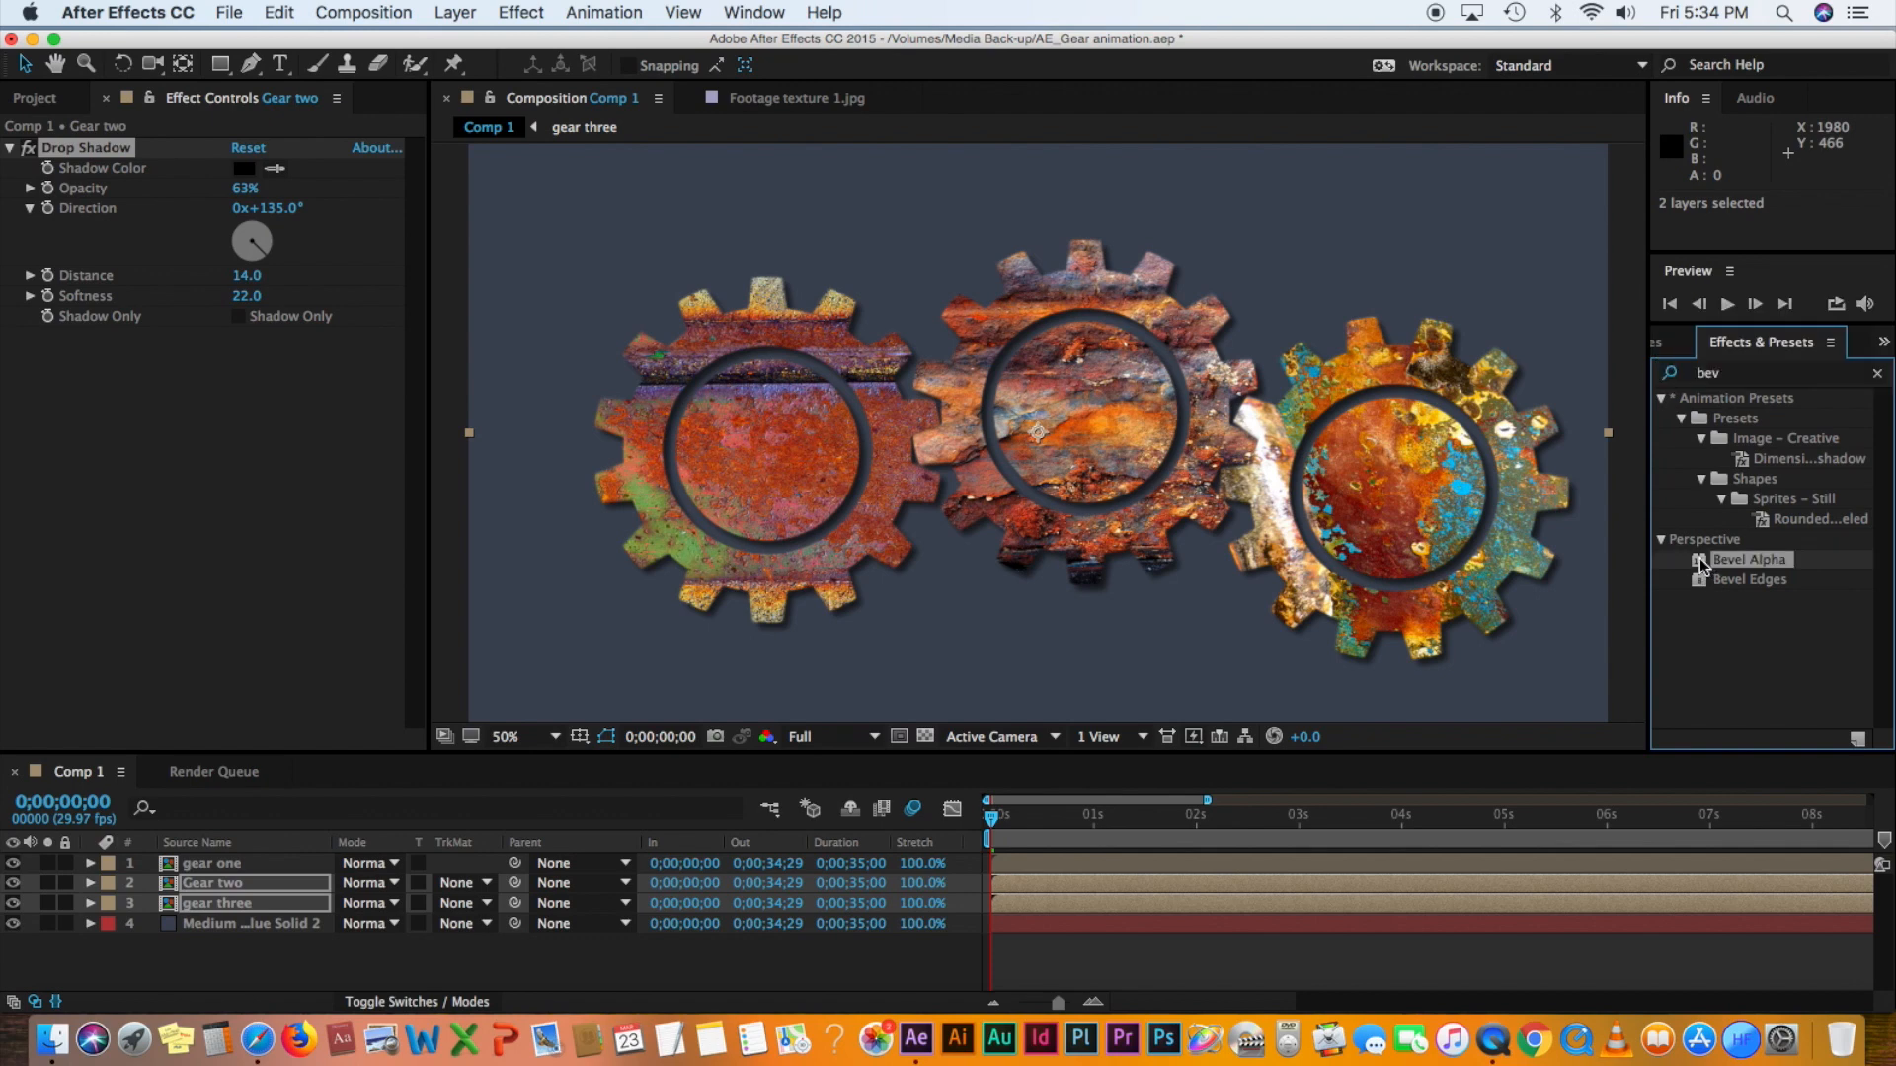
pyautogui.moveTo(1698, 559); pyautogui.dragTo(299, 867)
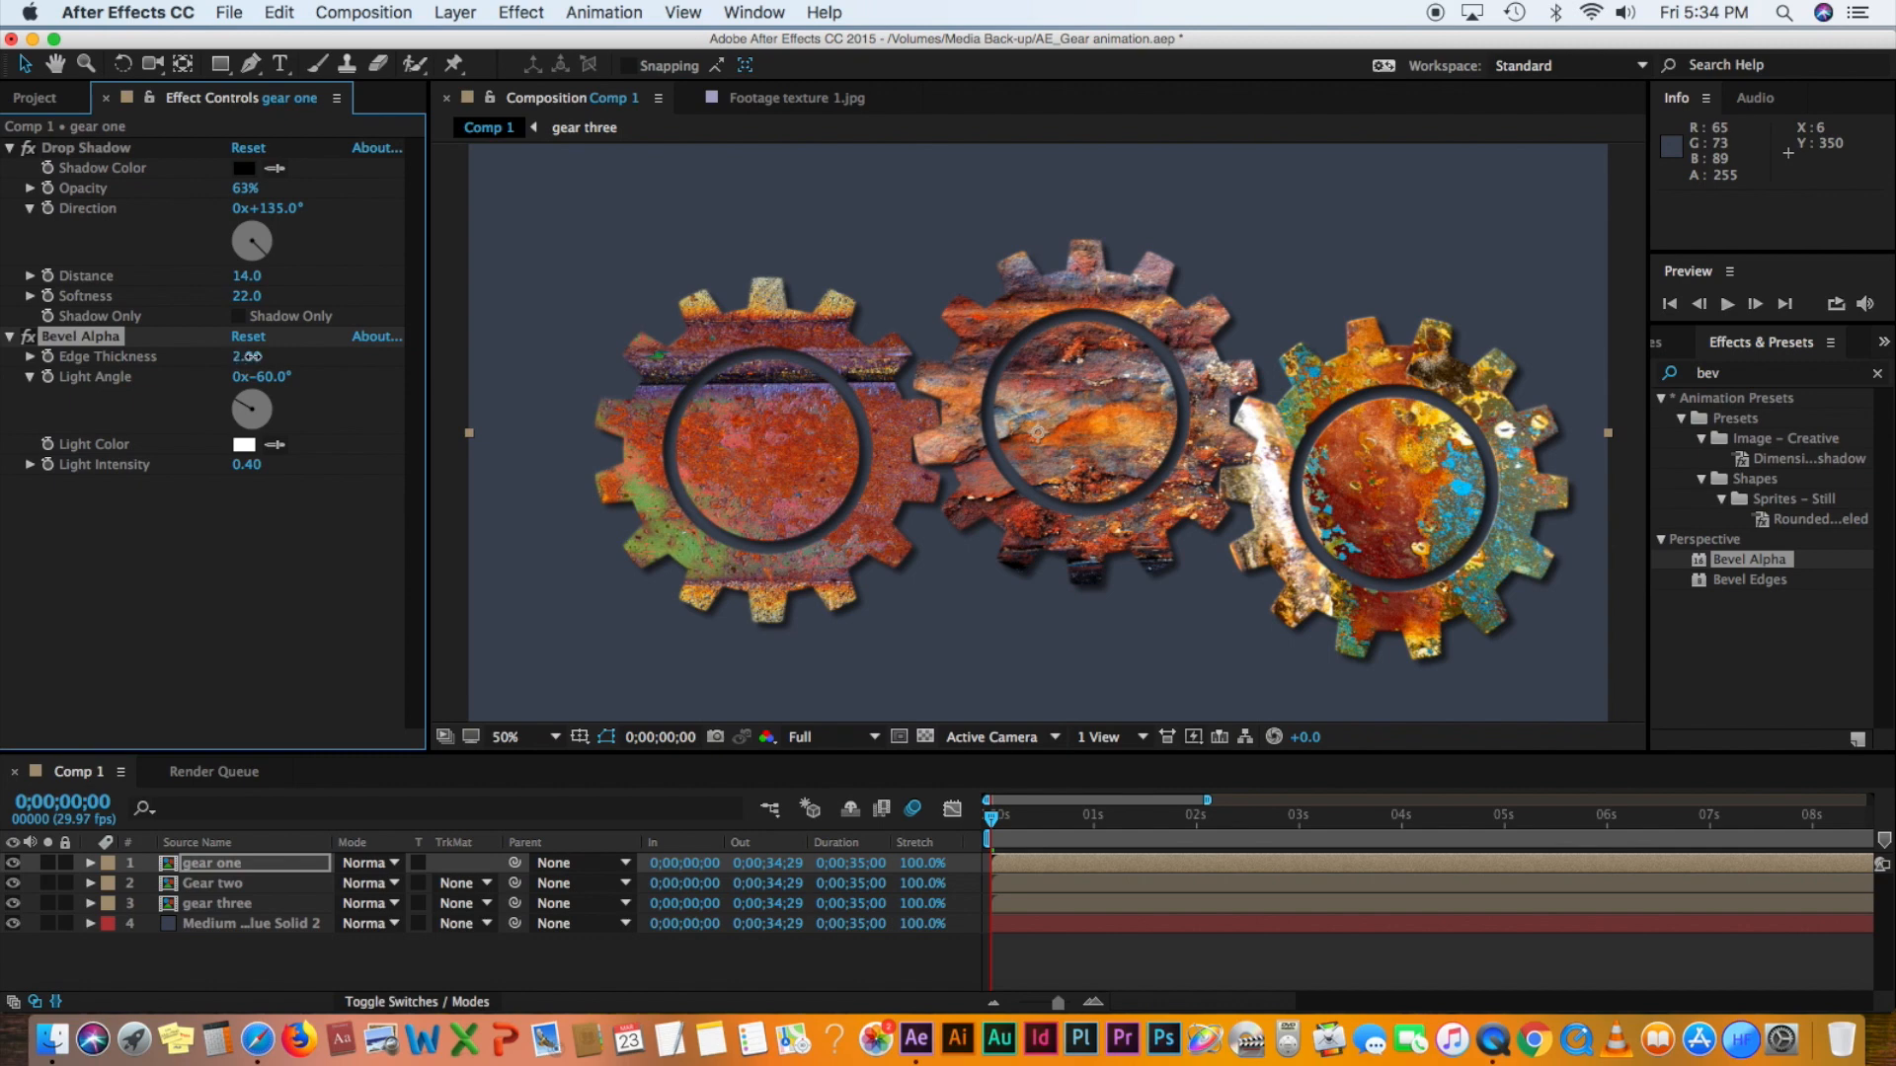
# - Set gear one's Bevel Alpha to an edge thickness of 11.90 and a light angle of -48°
pyautogui.moveTo(291, 350); pyautogui.dragTo(299, 349)
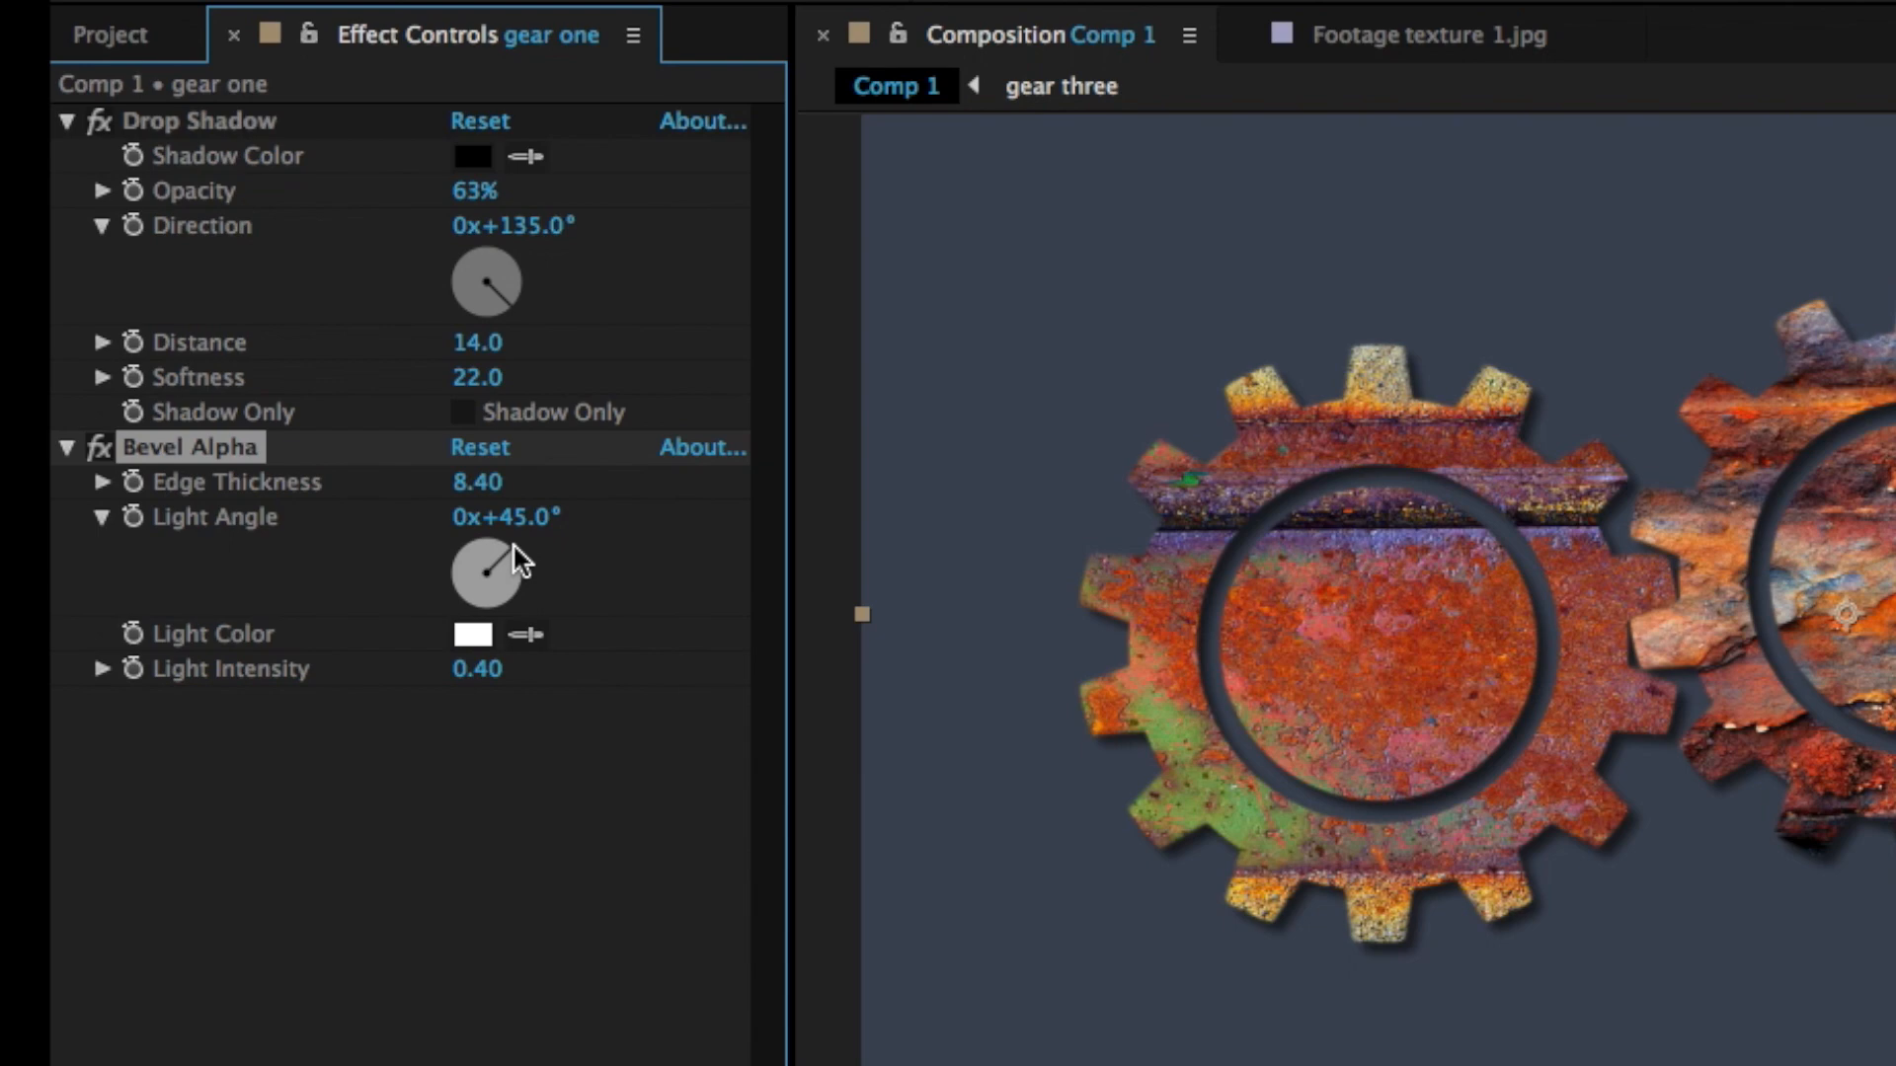
pyautogui.moveTo(516, 558); pyautogui.dragTo(458, 565)
pyautogui.moveTo(480, 483); pyautogui.dragTo(498, 484)
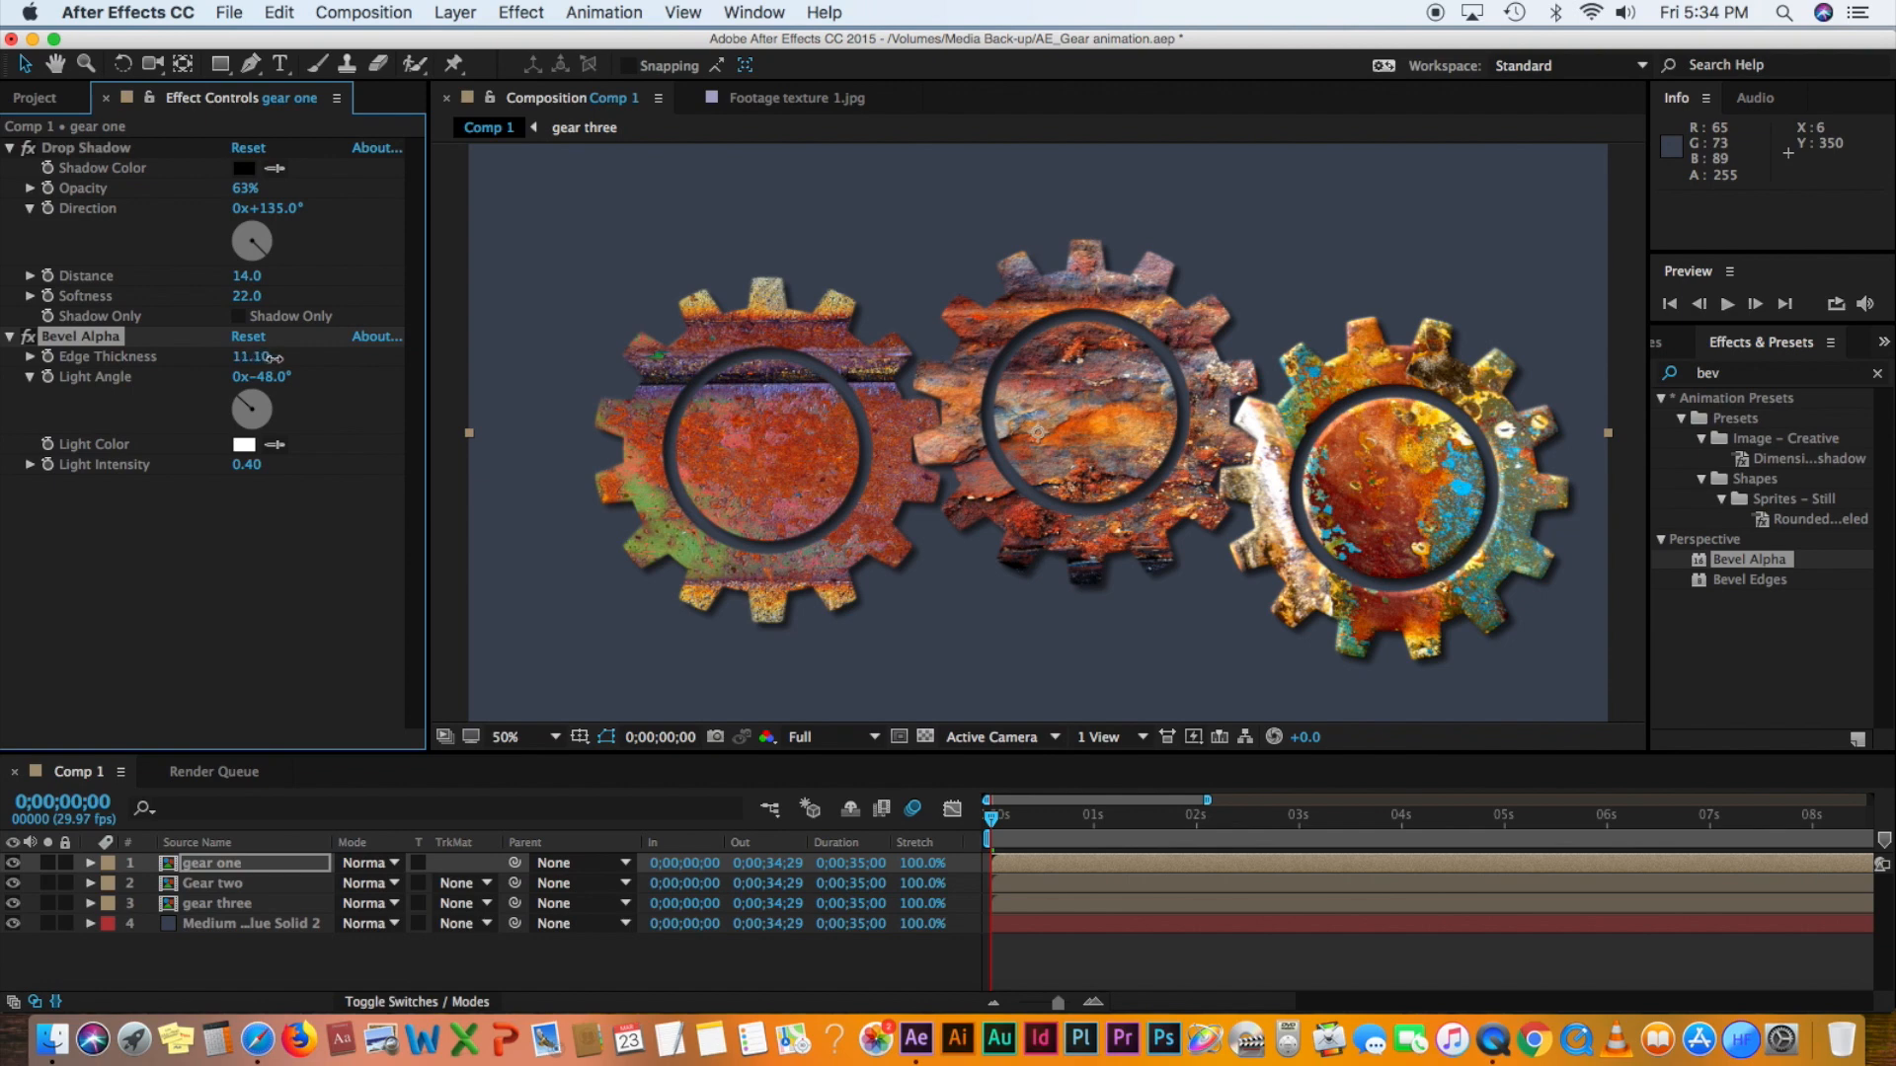
pyautogui.moveTo(286, 356); pyautogui.dragTo(280, 357)
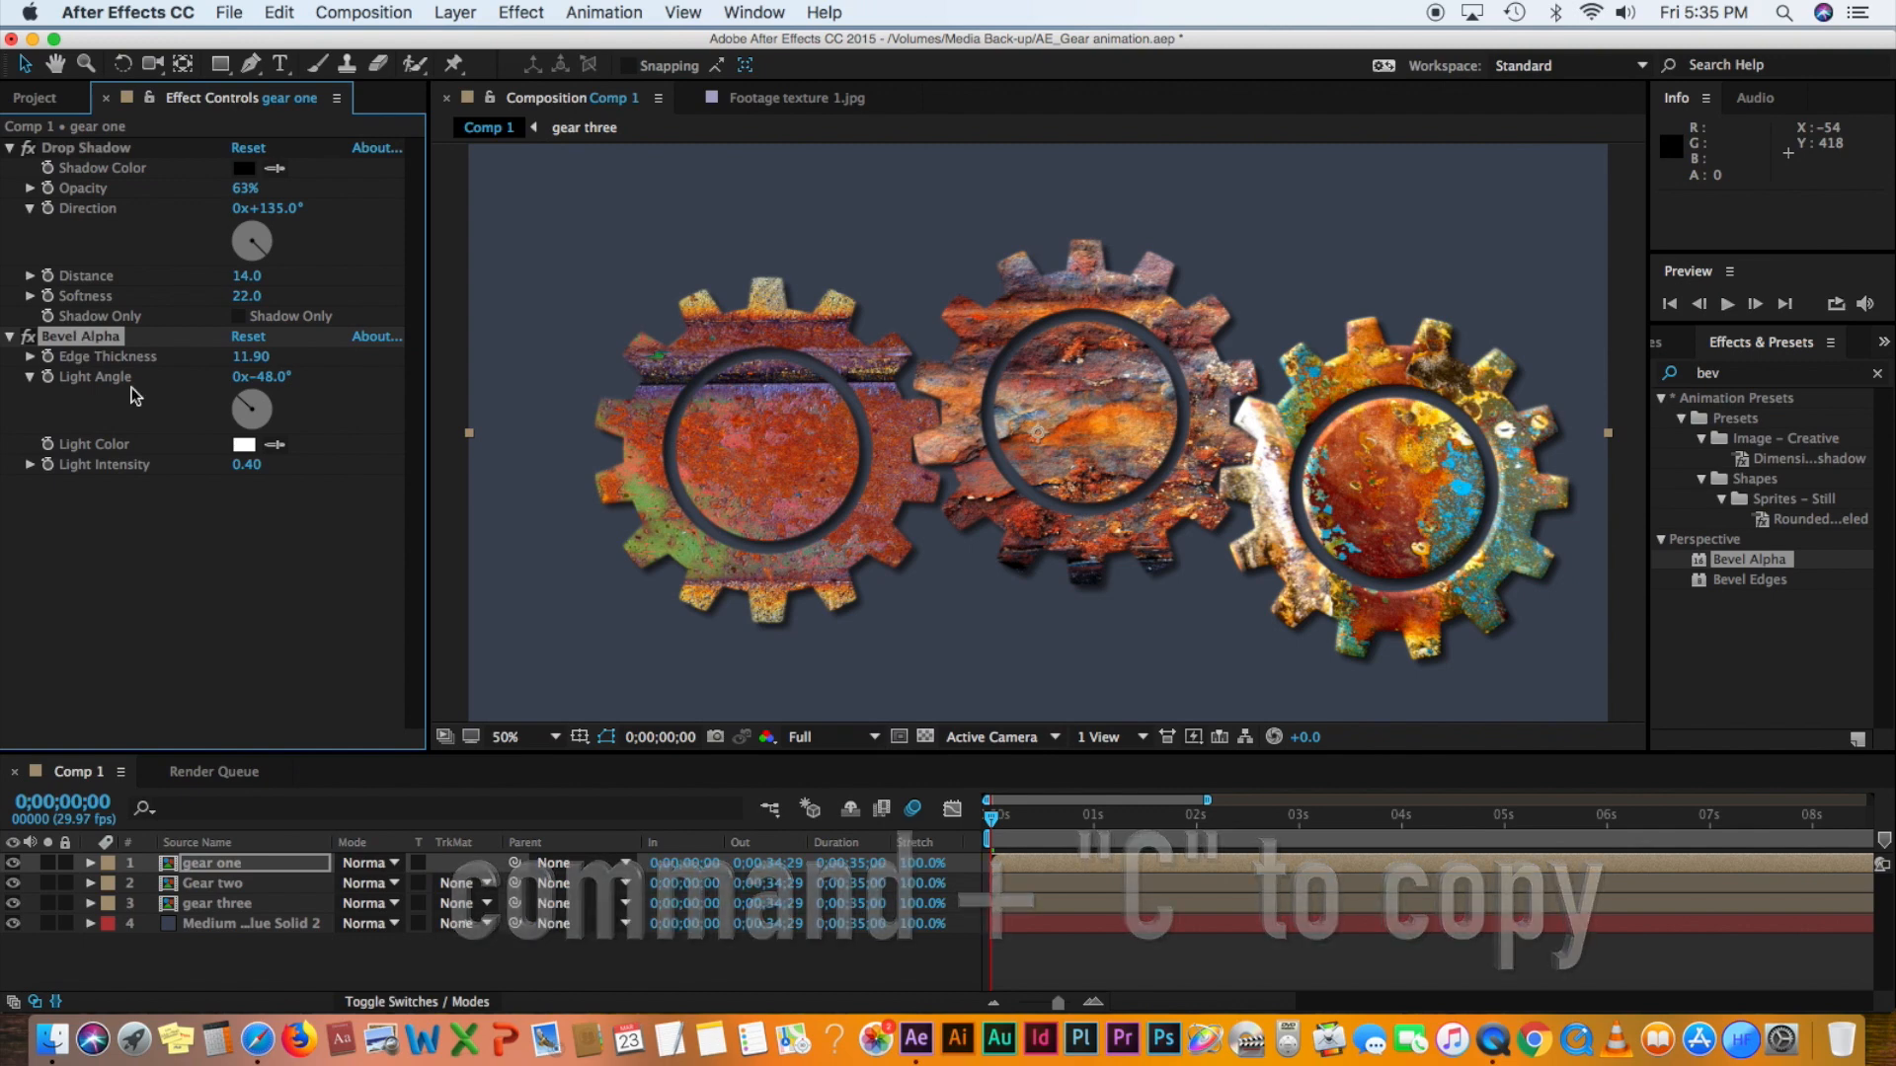
# - Copy gear one's Bevel Alpha effect onto the Gear two and gear three layers
pyautogui.click(235, 881)
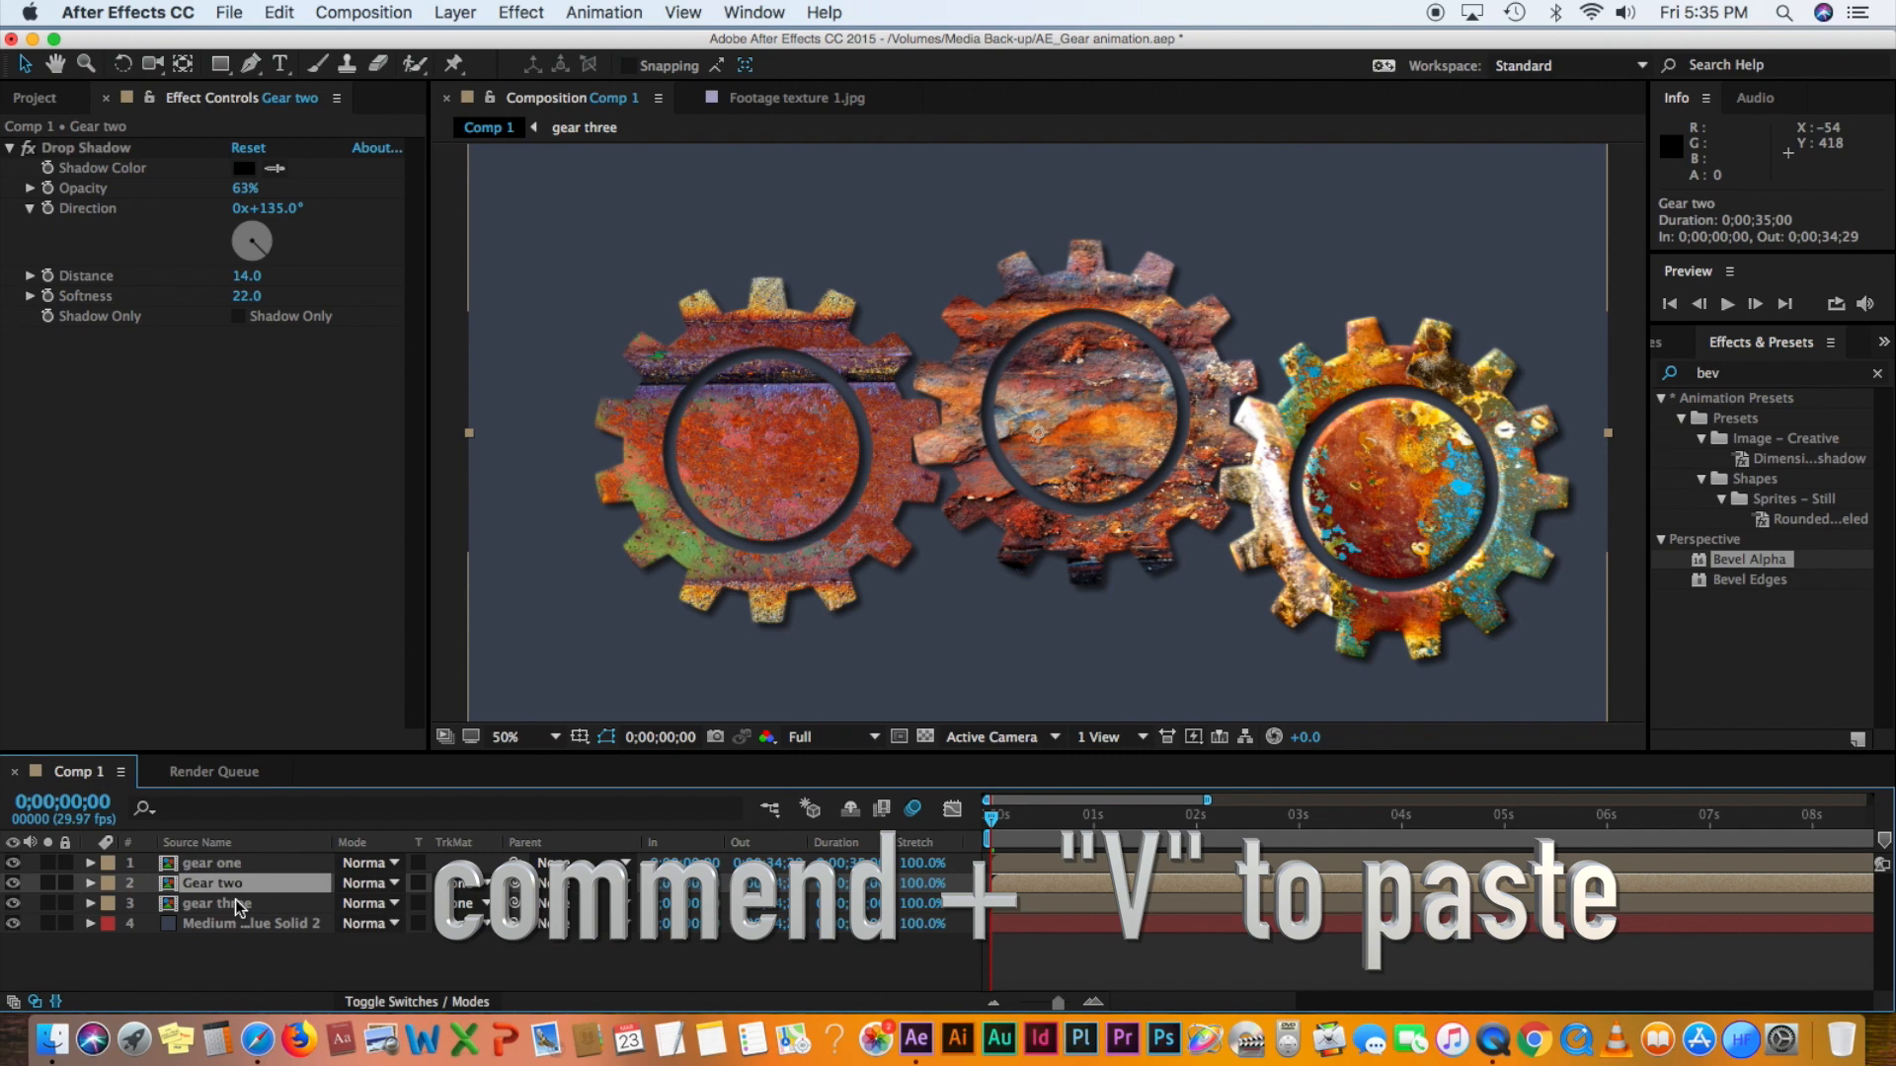
pyautogui.keyDown('shift'); pyautogui.click(235, 901); pyautogui.keyUp('shift')
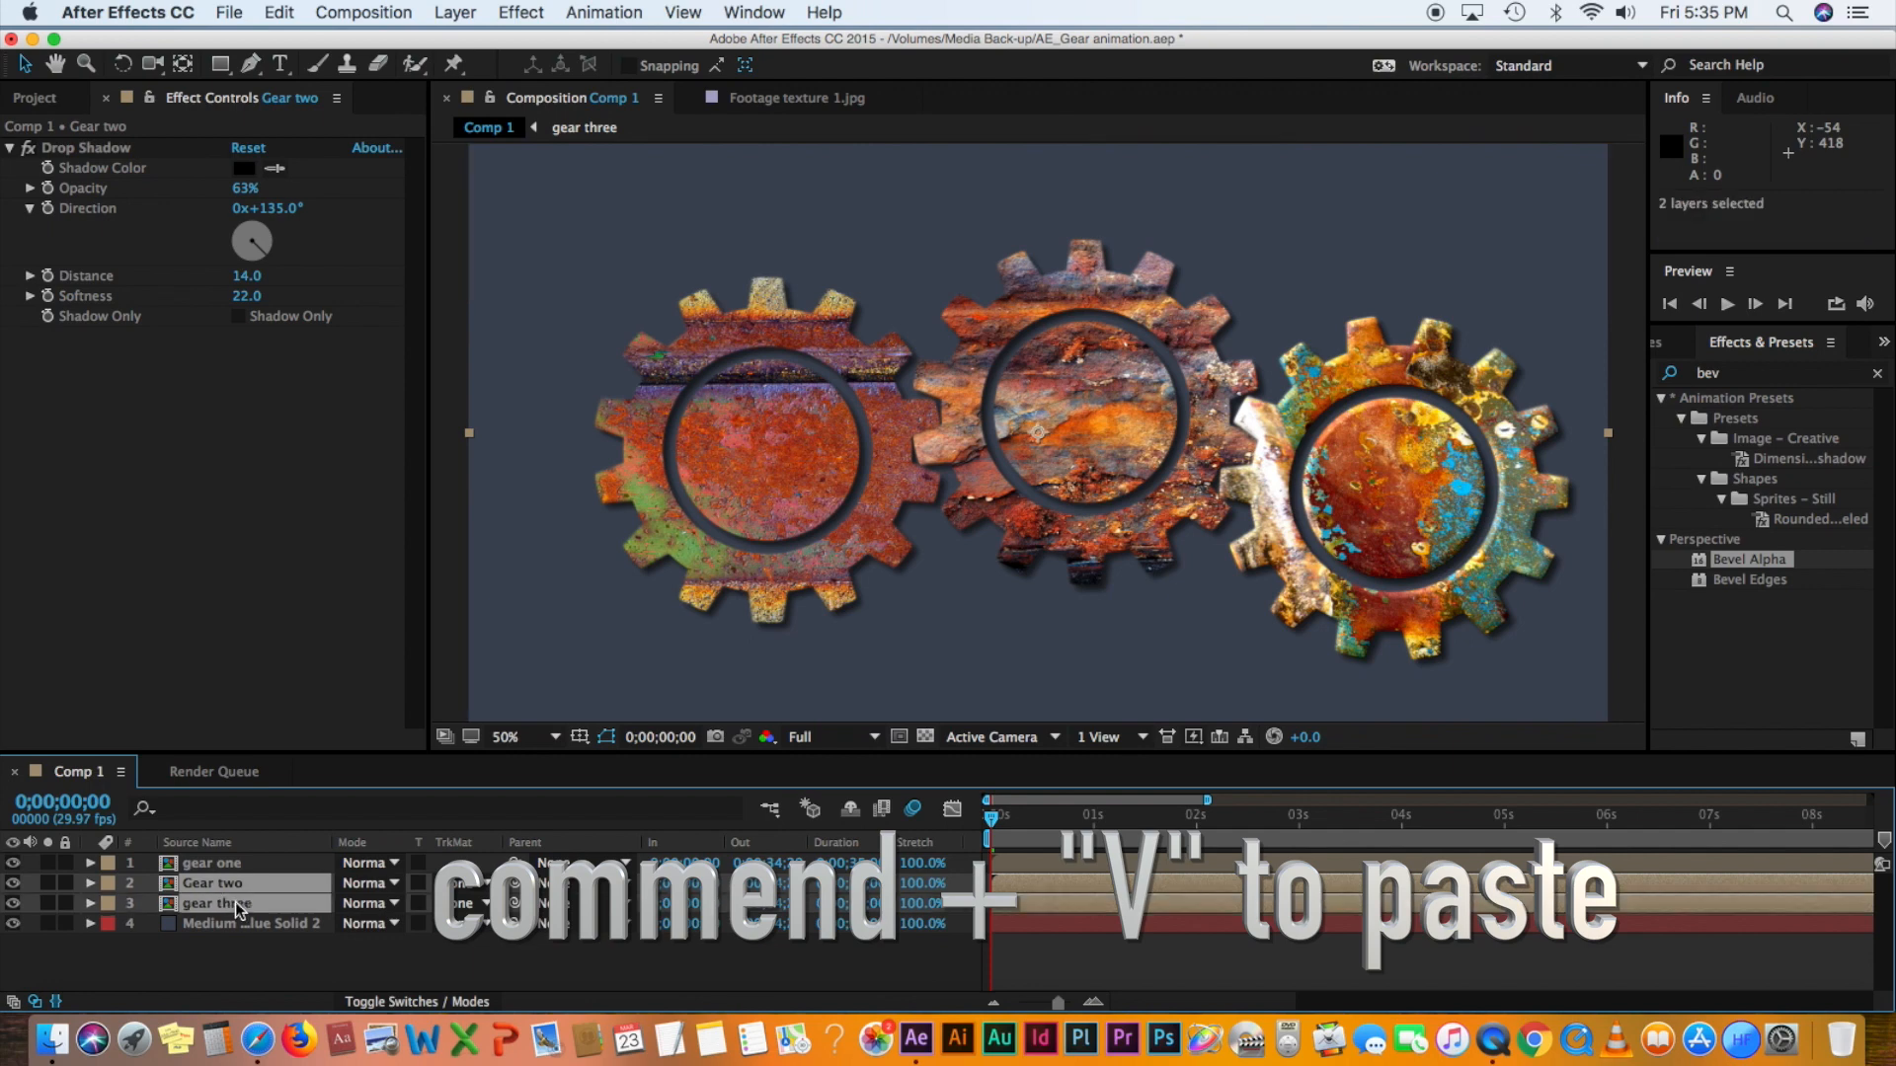
pyautogui.press('super+v')
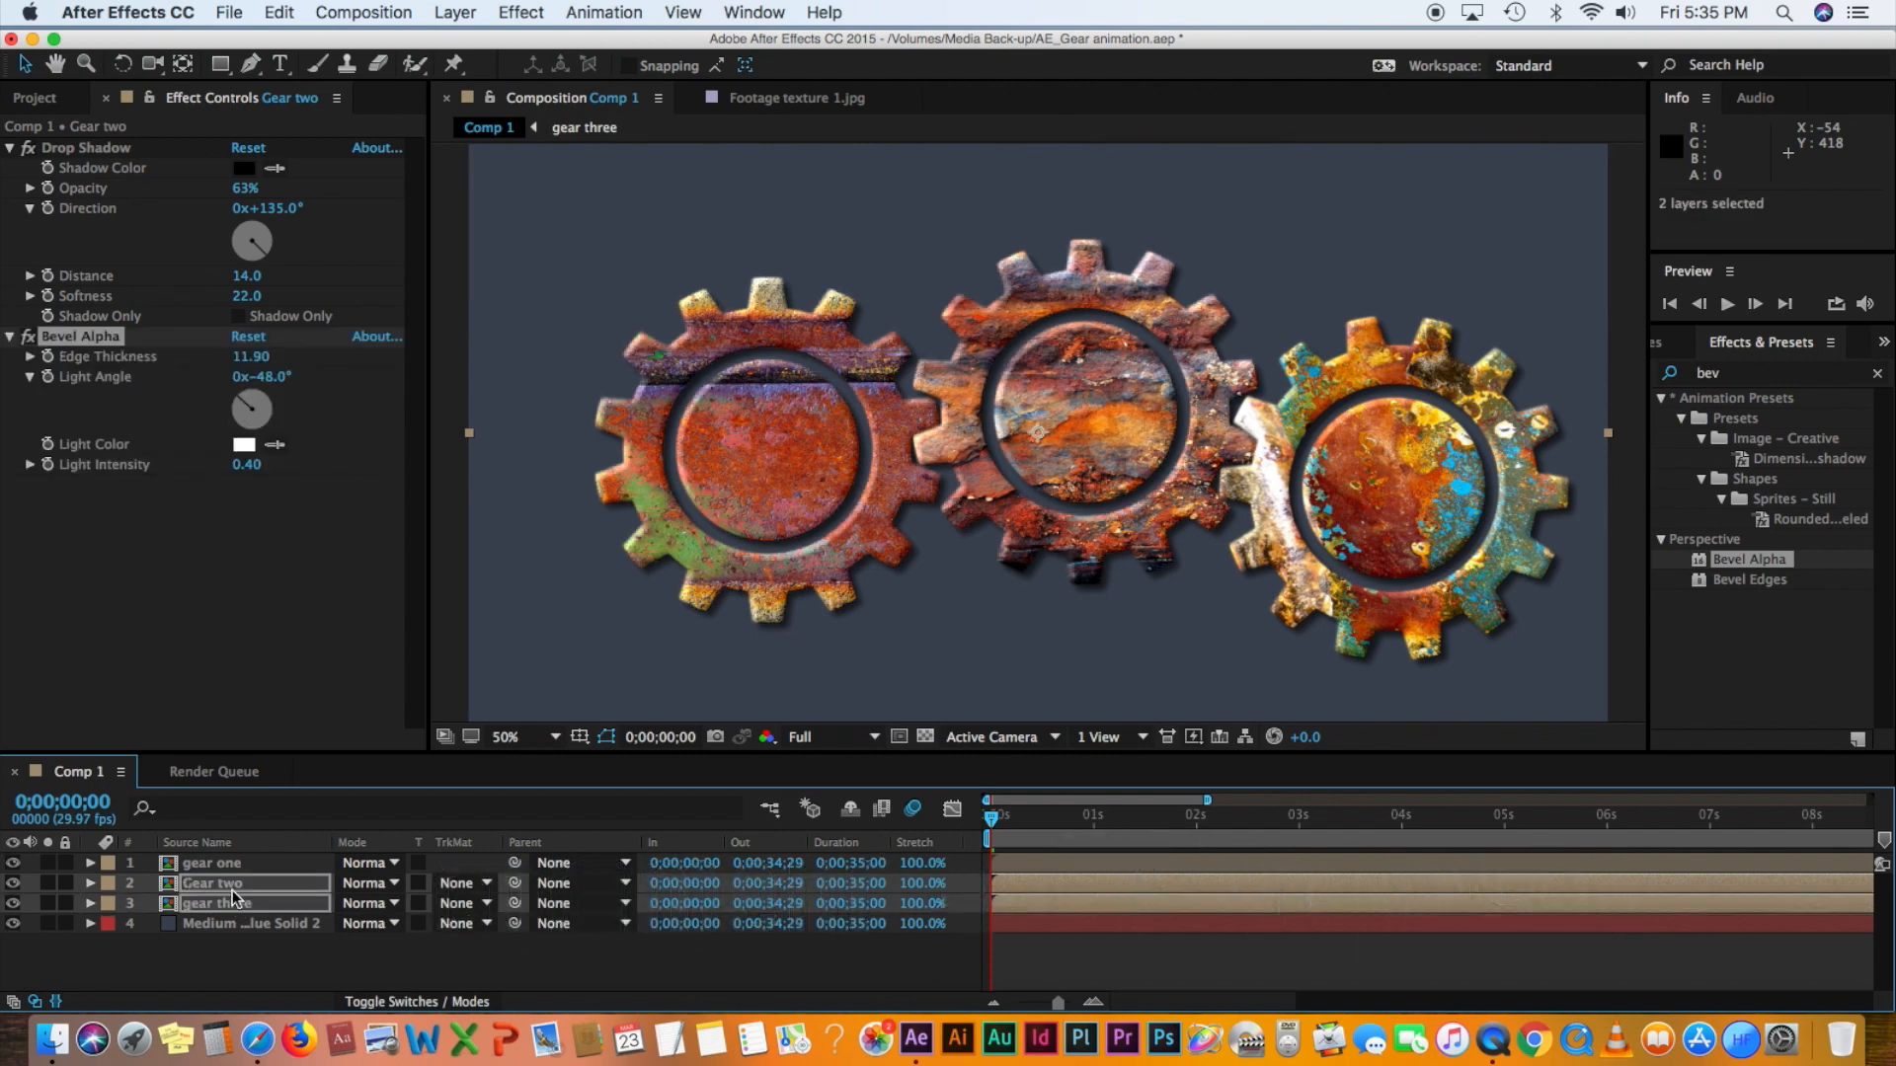
# - Scrub the timeline and play a preview to check the rotation of the beveled, shadowed gears
pyautogui.click(1000, 820)
pyautogui.moveTo(999, 820); pyautogui.dragTo(1045, 822)
pyautogui.press('space')
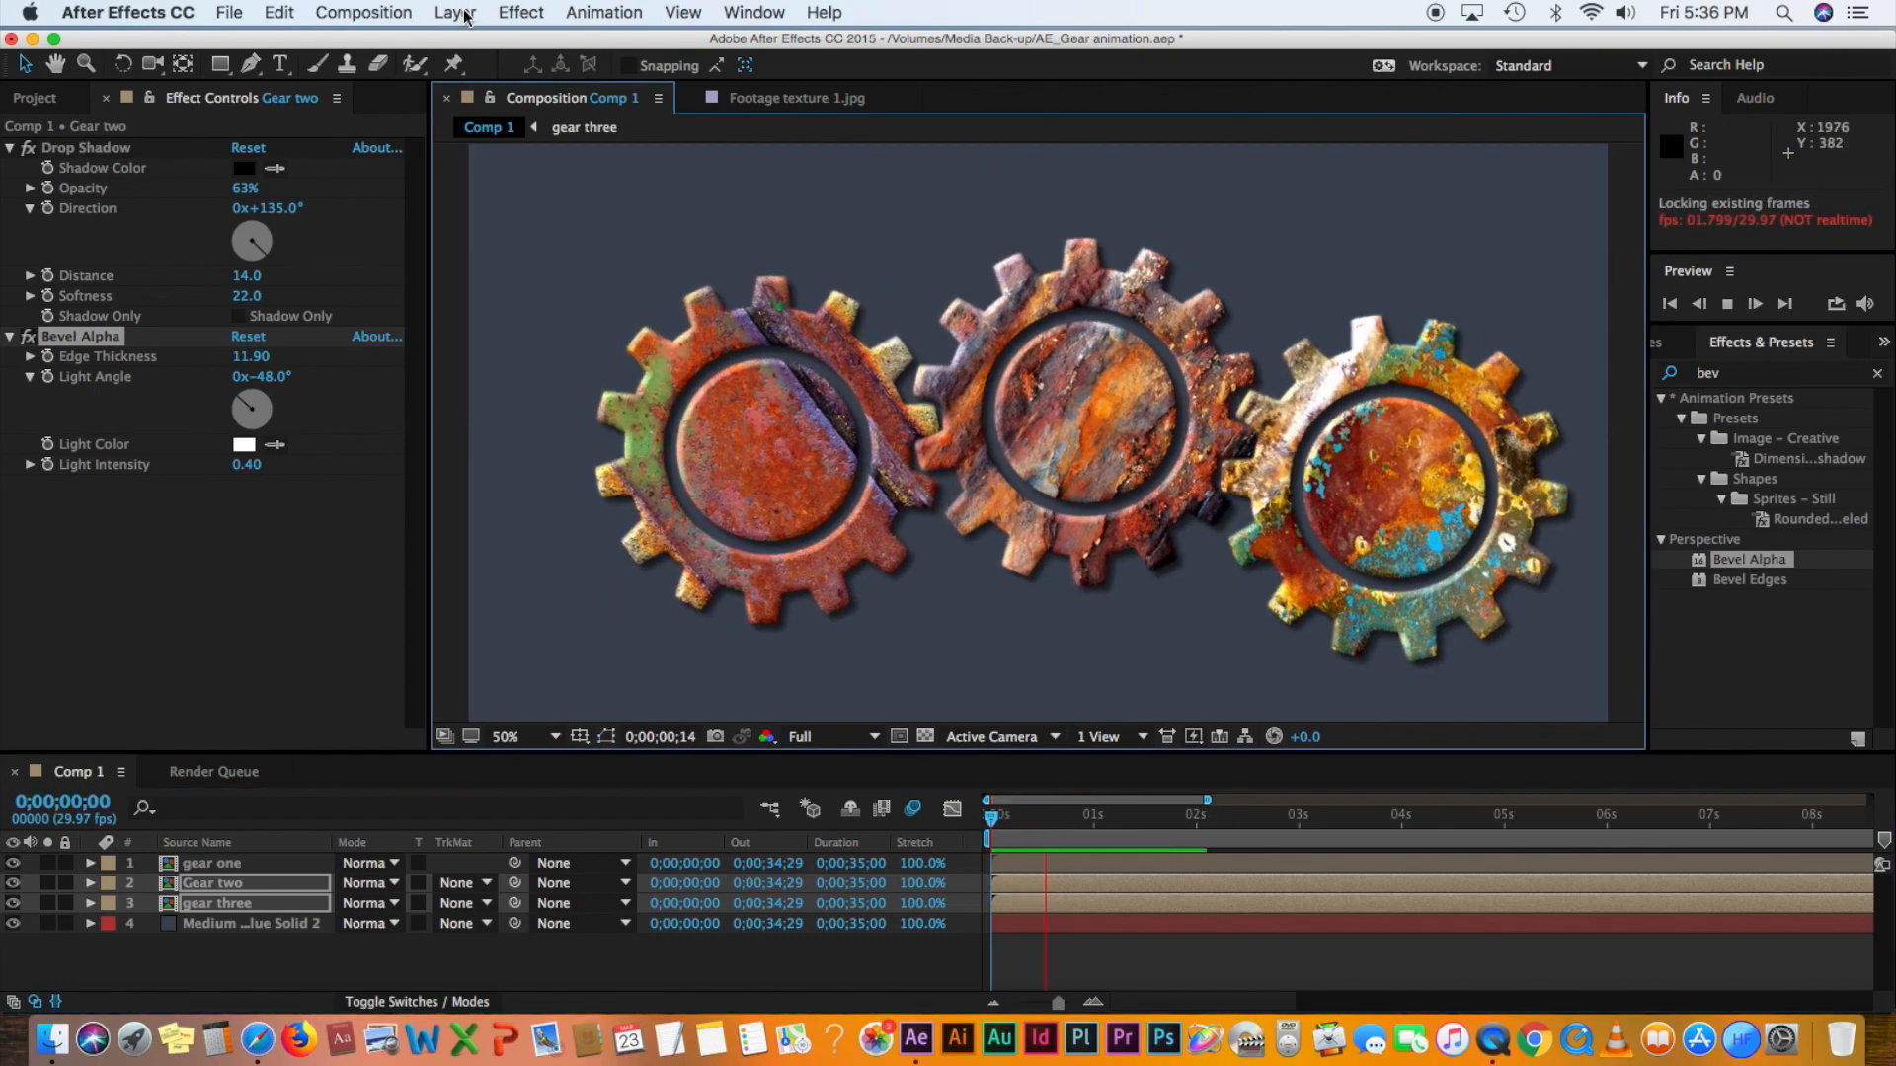
pyautogui.press('space')
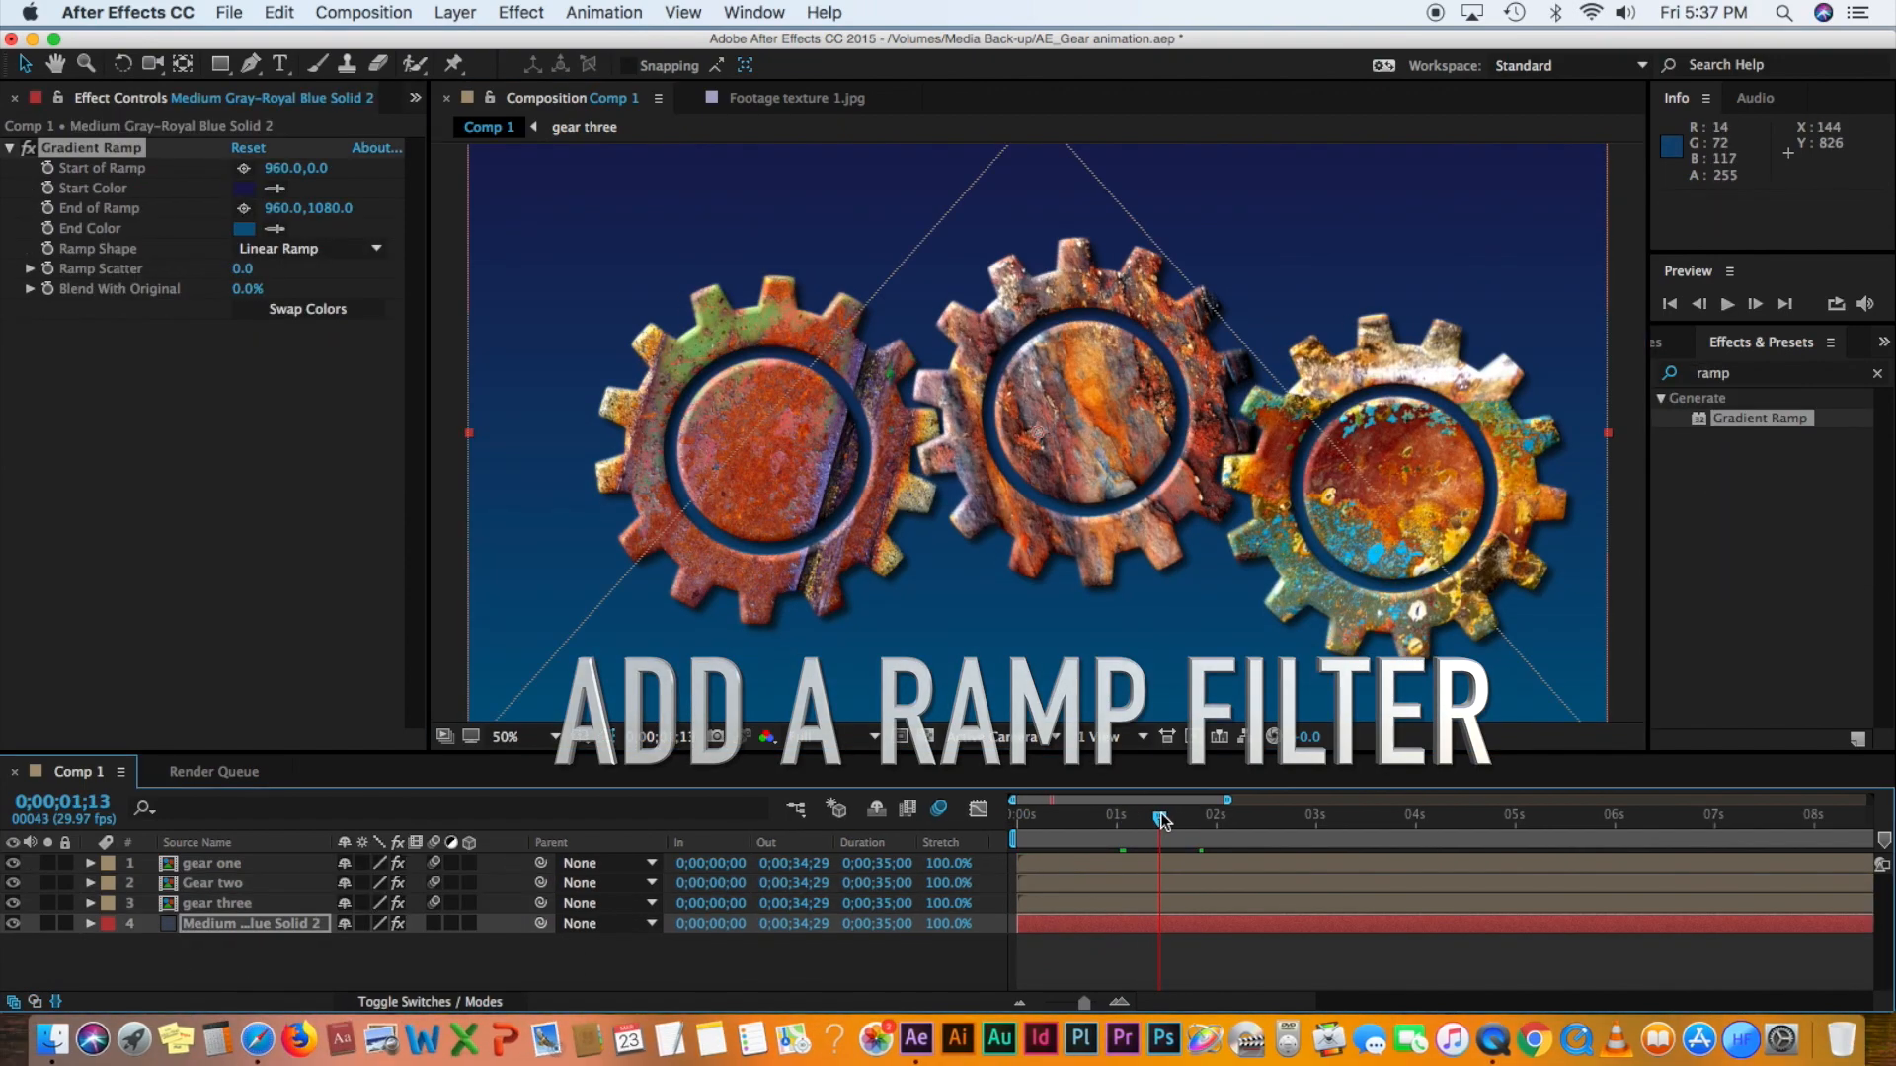
# - Scrub to 0;00;02;03 to check the gears against the gradient background, and return to the start of the composition
pyautogui.moveTo(1187, 817); pyautogui.dragTo(1226, 816)
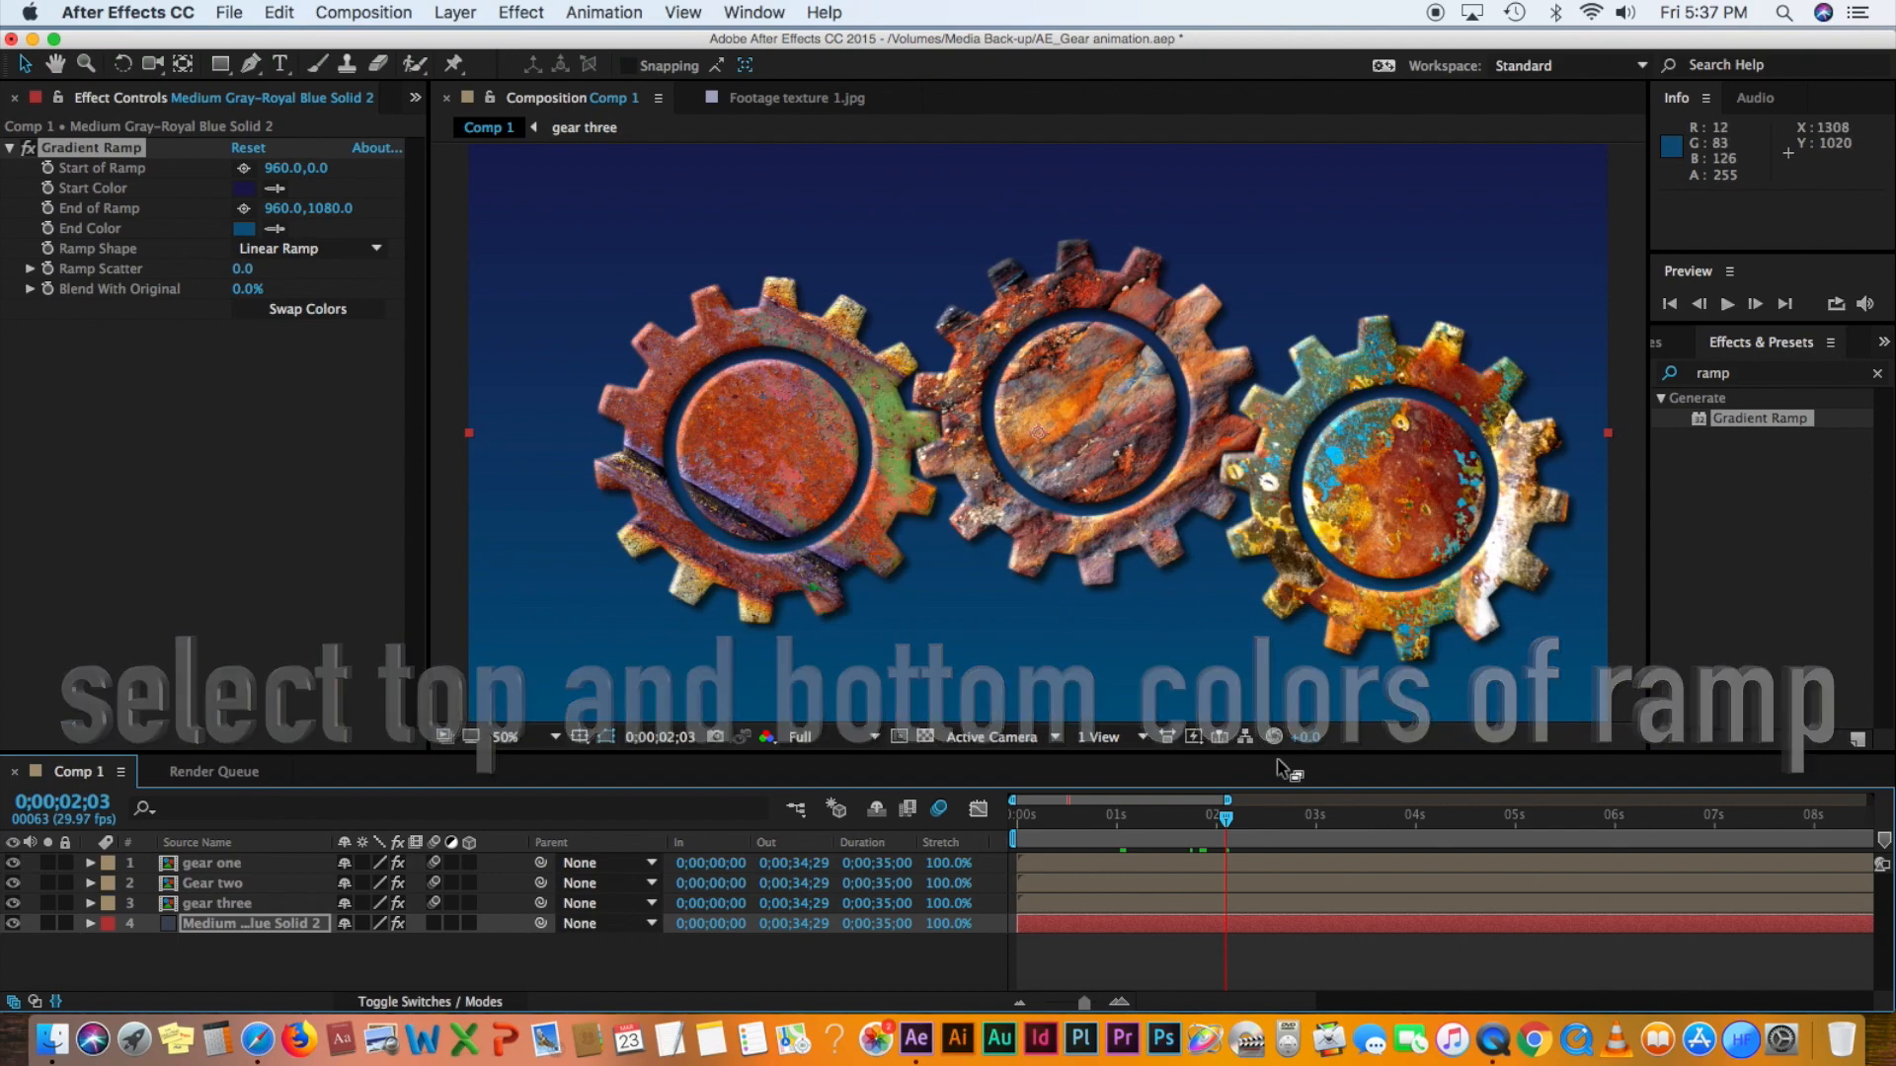
pyautogui.press('Home')
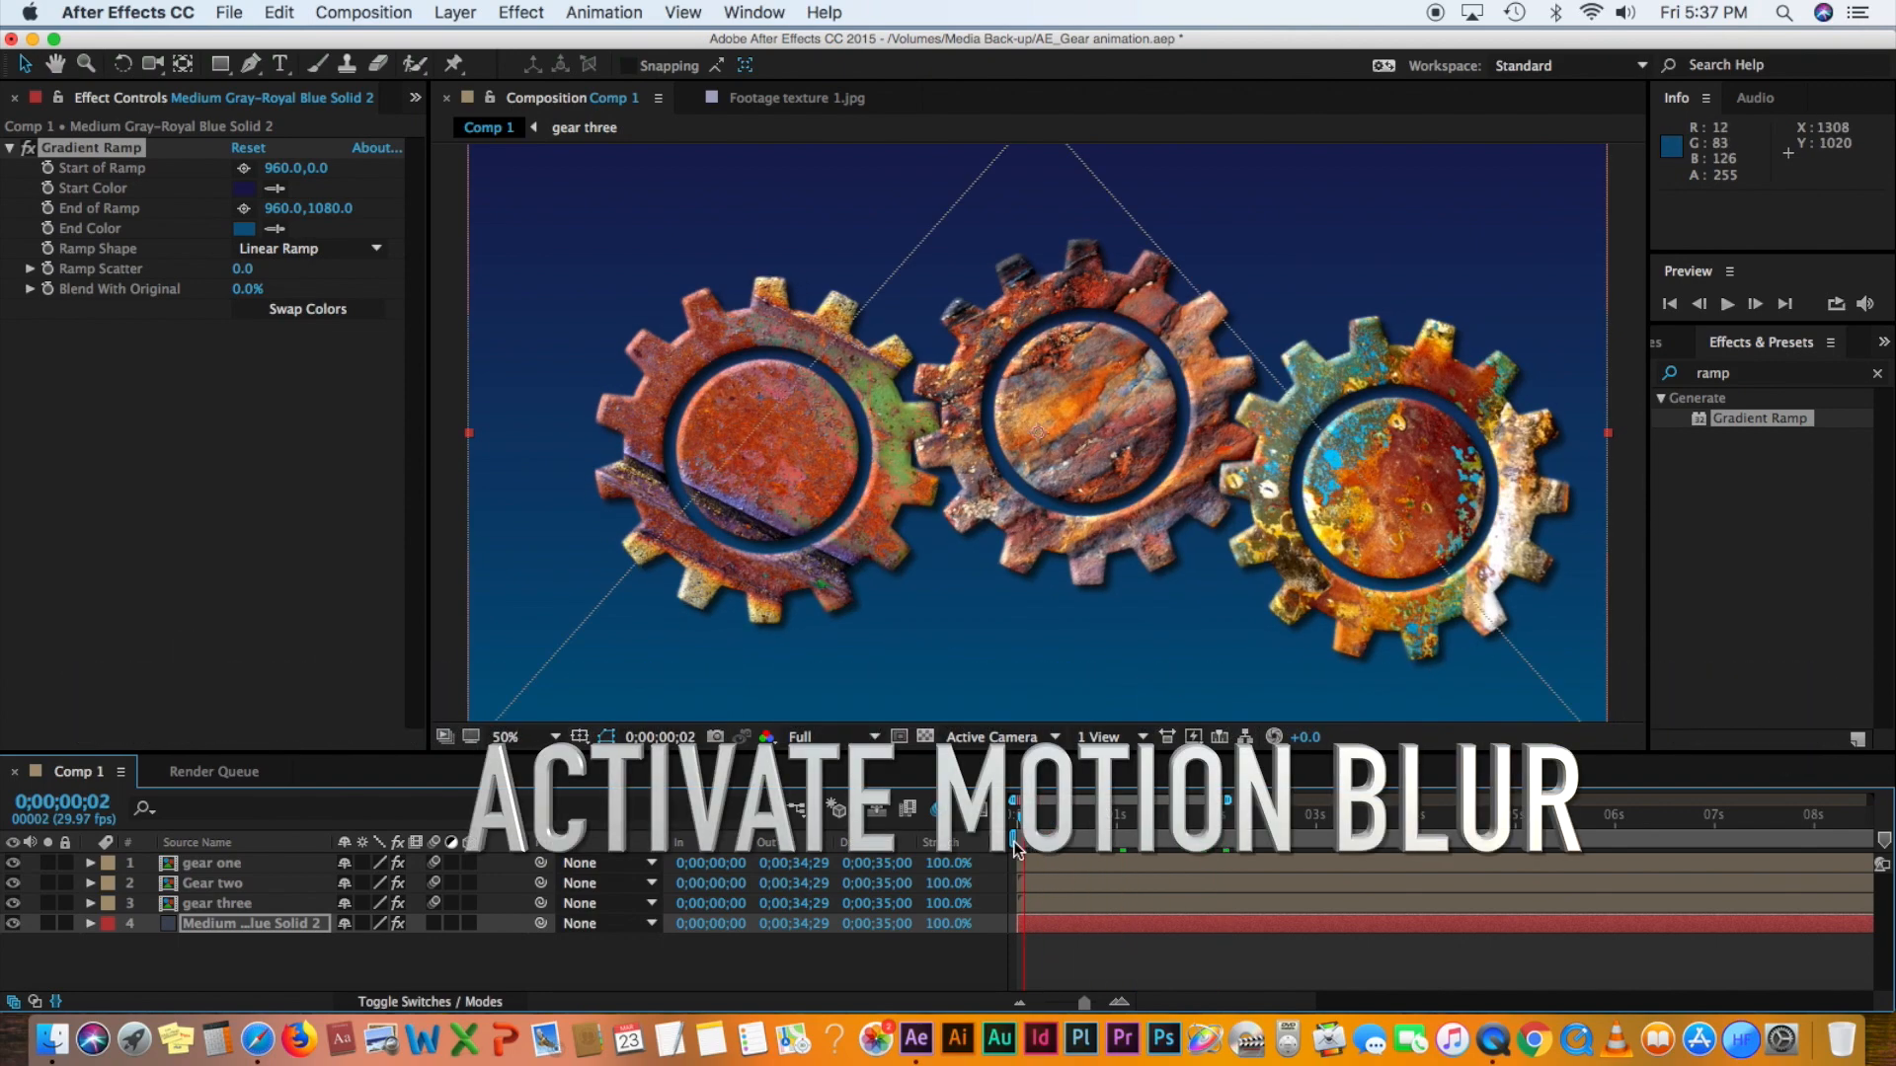